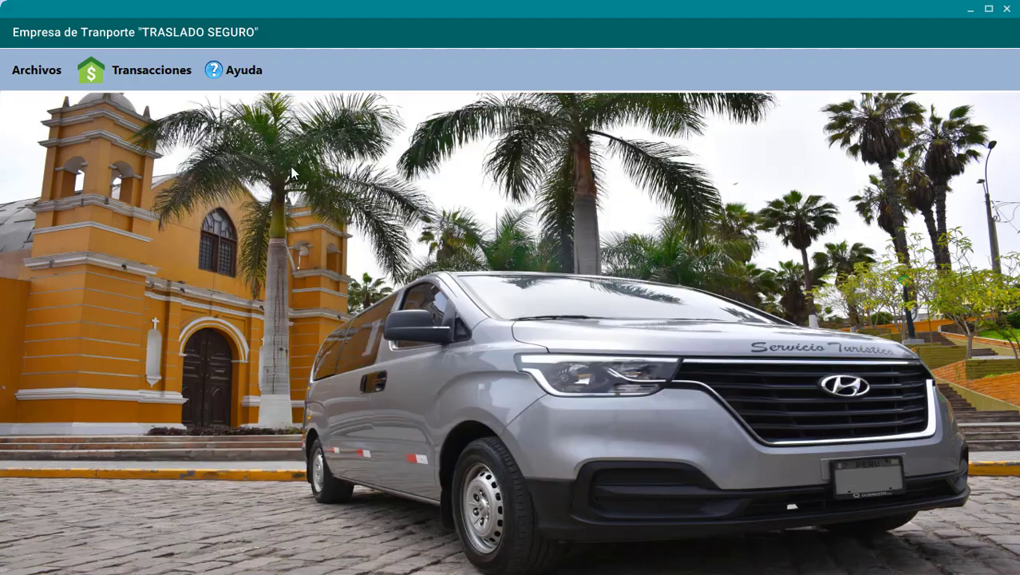
- Load the Servicios Realizados report of completed services, then close it
{"action": "left_click", "coordinate": [142, 73]}
{"action": "left_click", "coordinate": [142, 122]}
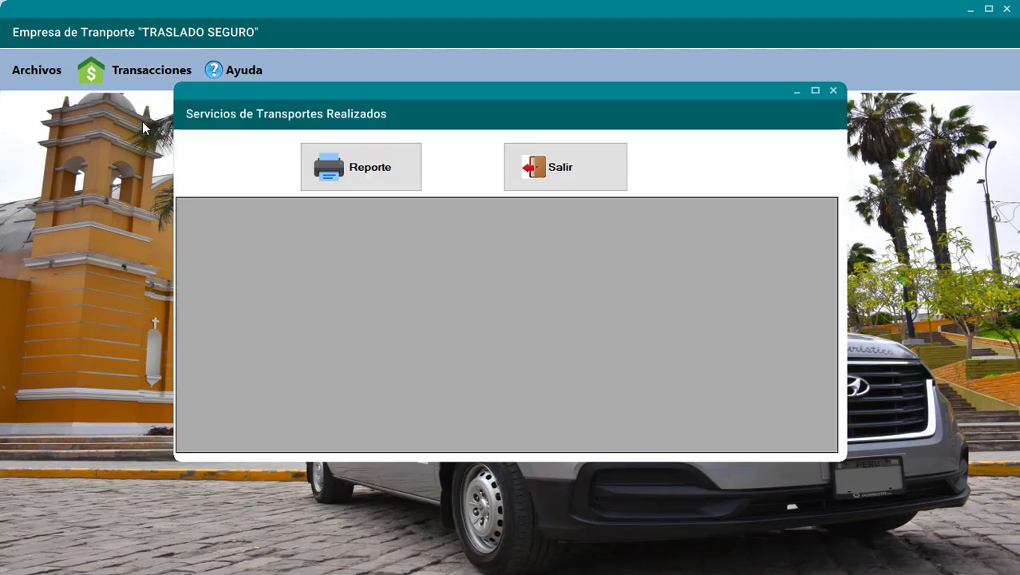
{"action": "left_click", "coordinate": [388, 188]}
{"action": "left_click", "coordinate": [556, 188]}
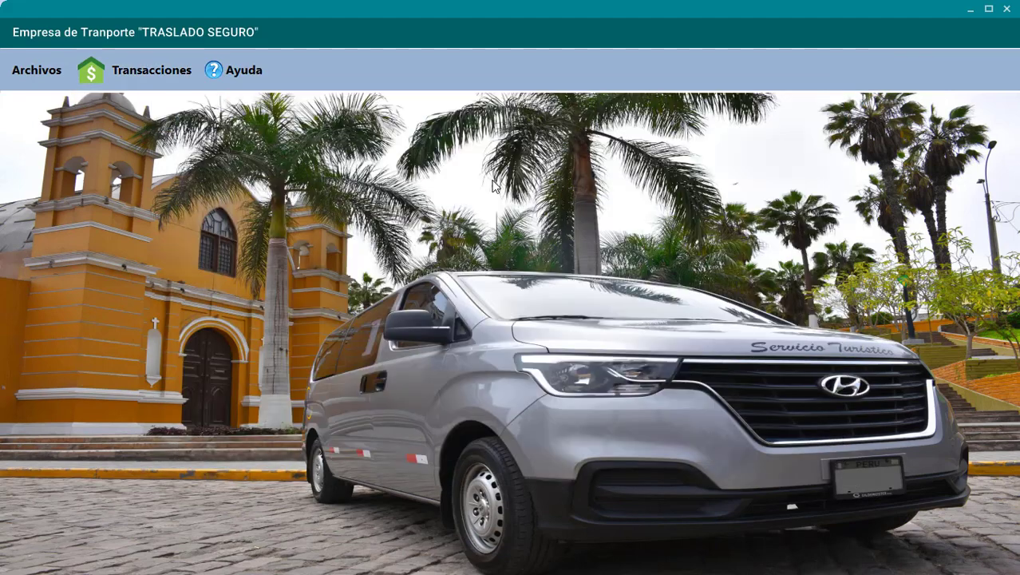
{"action": "left_click", "coordinate": [181, 73]}
- Open Registro de Servicios and check the Cliente, Conductor and Servicio lookup windows
{"action": "left_click", "coordinate": [181, 102]}
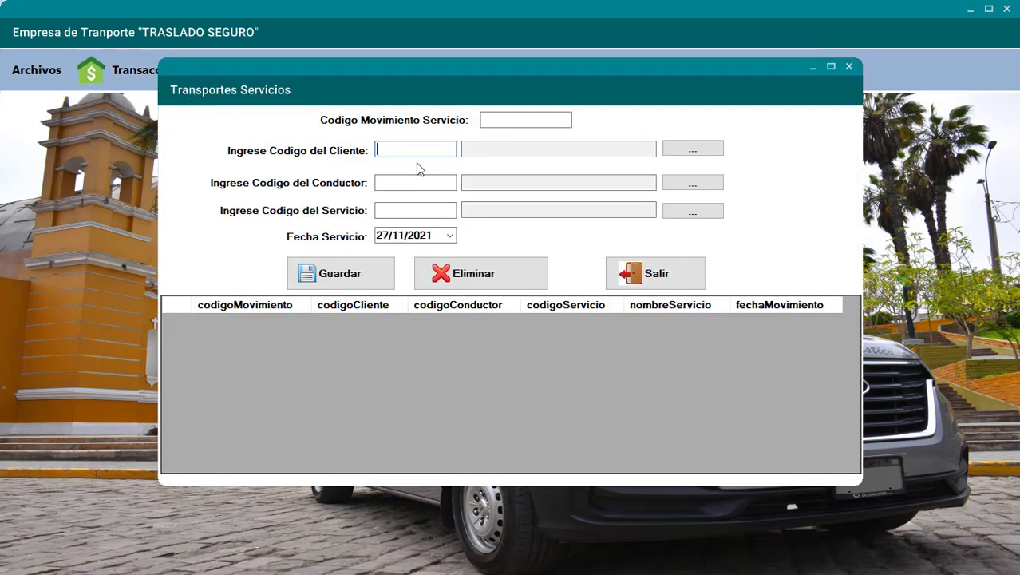
{"action": "left_click", "coordinate": [690, 152]}
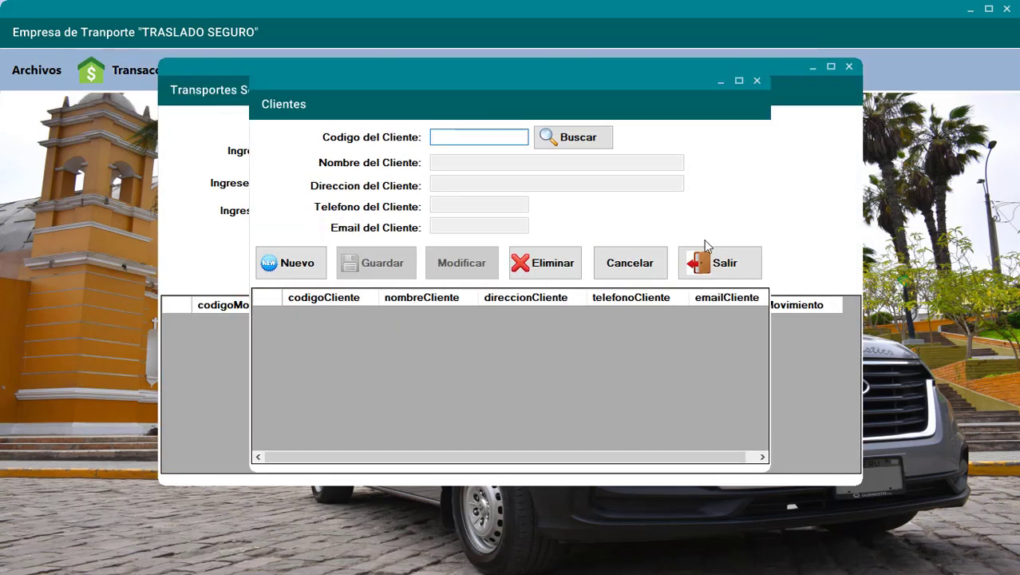
{"action": "left_click", "coordinate": [710, 259]}
{"action": "left_click", "coordinate": [686, 184]}
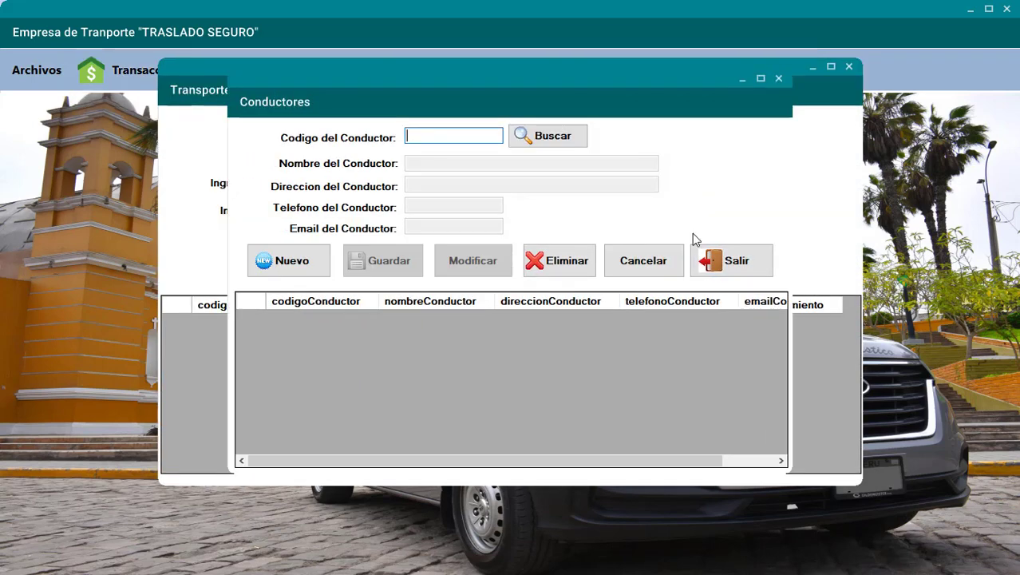
{"action": "left_click", "coordinate": [710, 259]}
{"action": "left_click", "coordinate": [690, 213]}
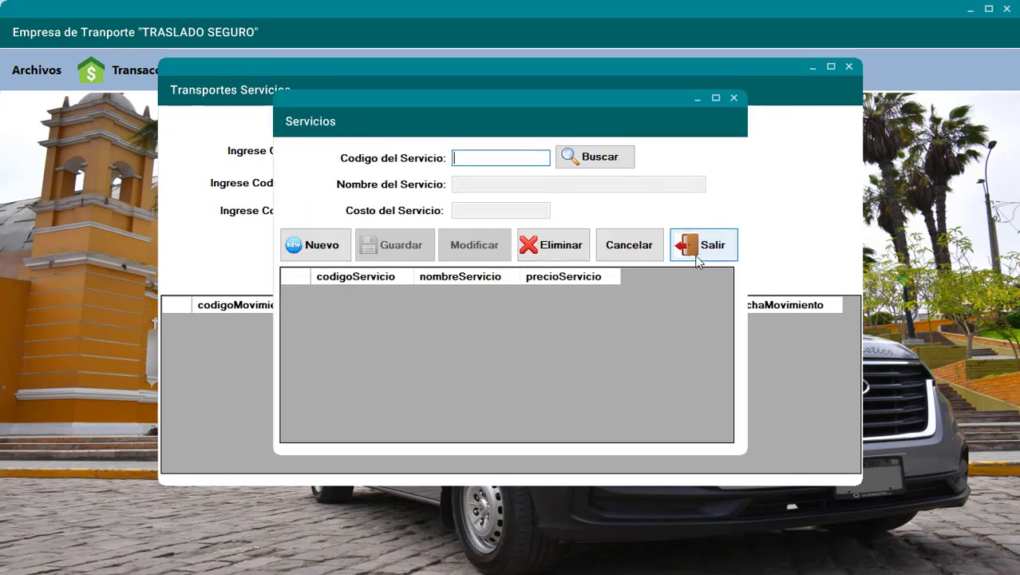
{"action": "left_click", "coordinate": [695, 253]}
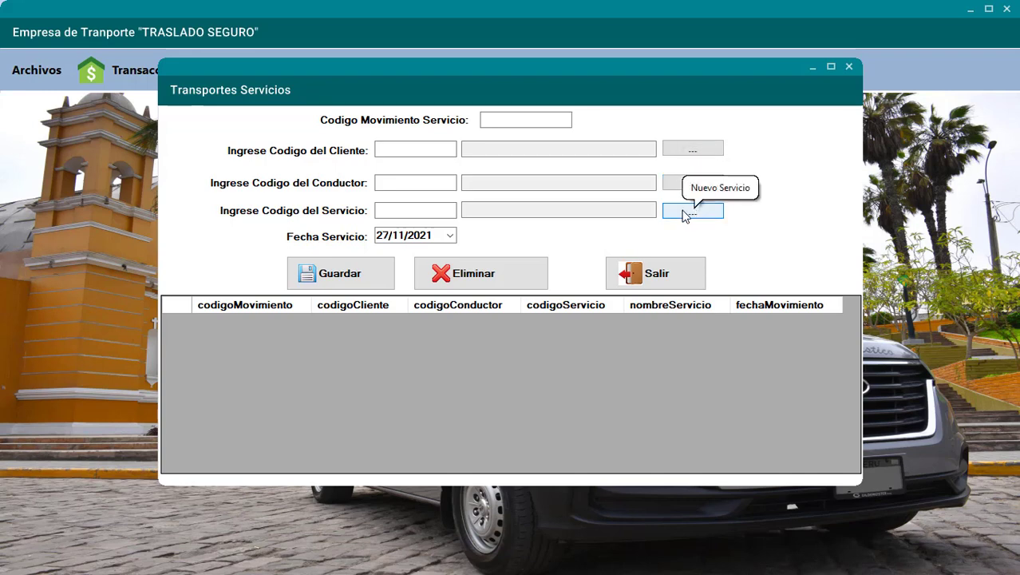
- Create a new client record with its code, full name and address, and save it
{"action": "left_click", "coordinate": [674, 152]}
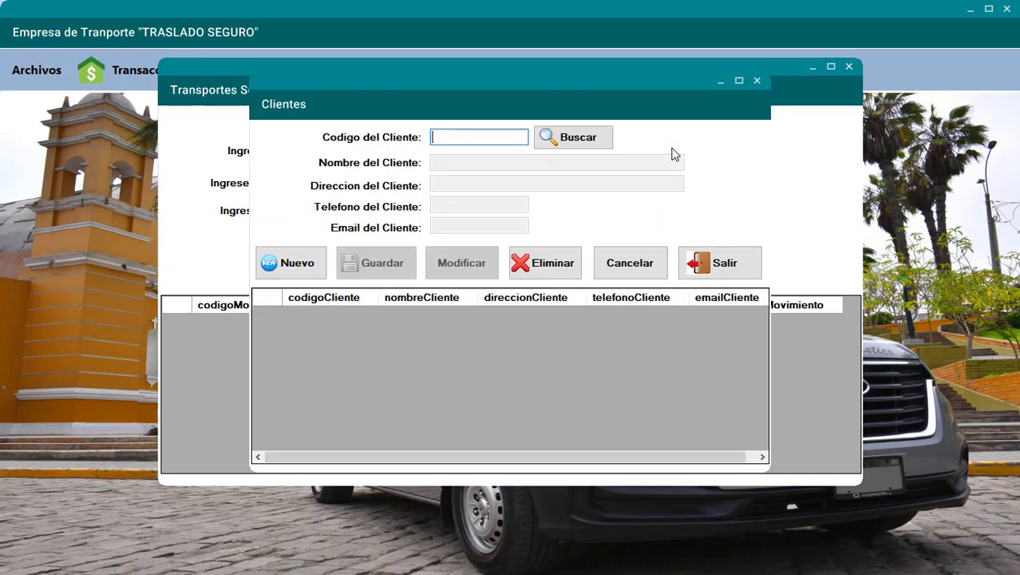
{"action": "left_click", "coordinate": [309, 263]}
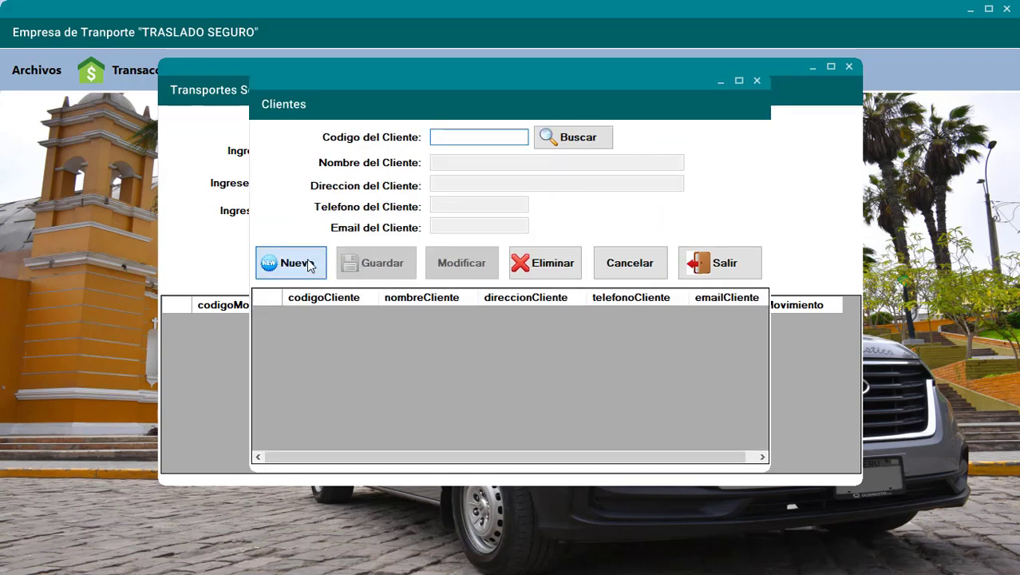
{"action": "type", "text": "1111111111"}
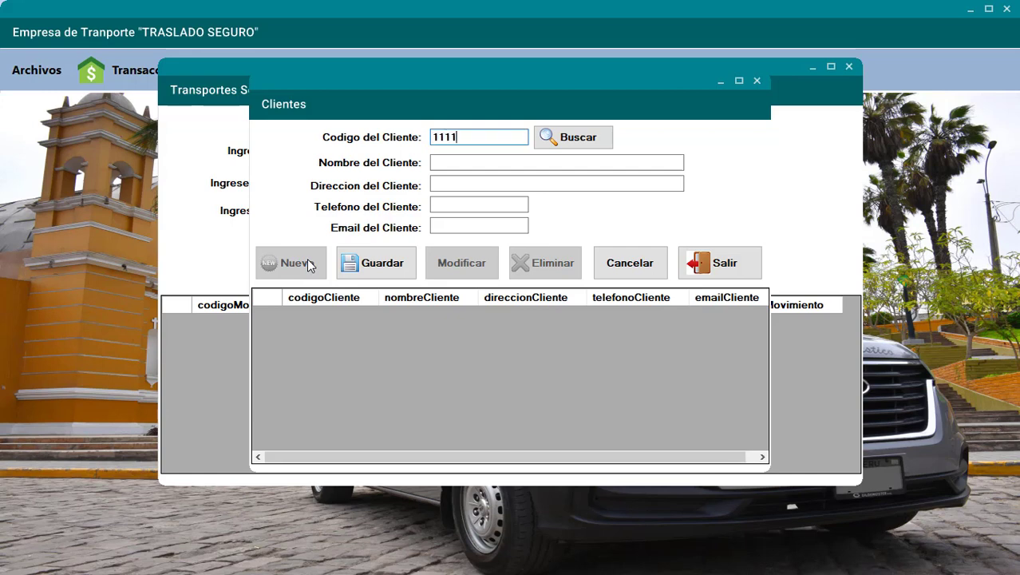
{"action": "left_click", "coordinate": [451, 168]}
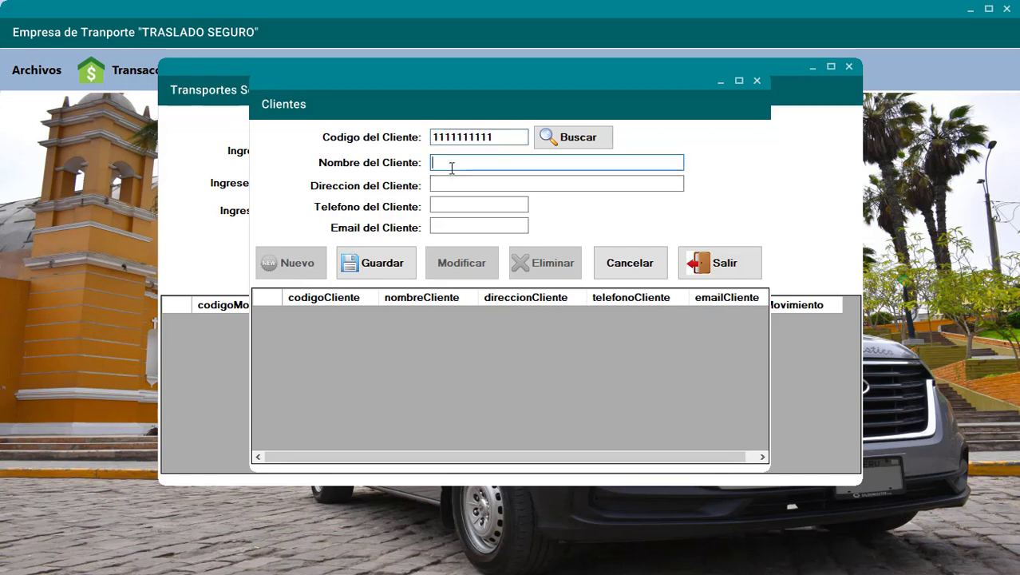
{"action": "type", "text": "JOSE JOSE"}
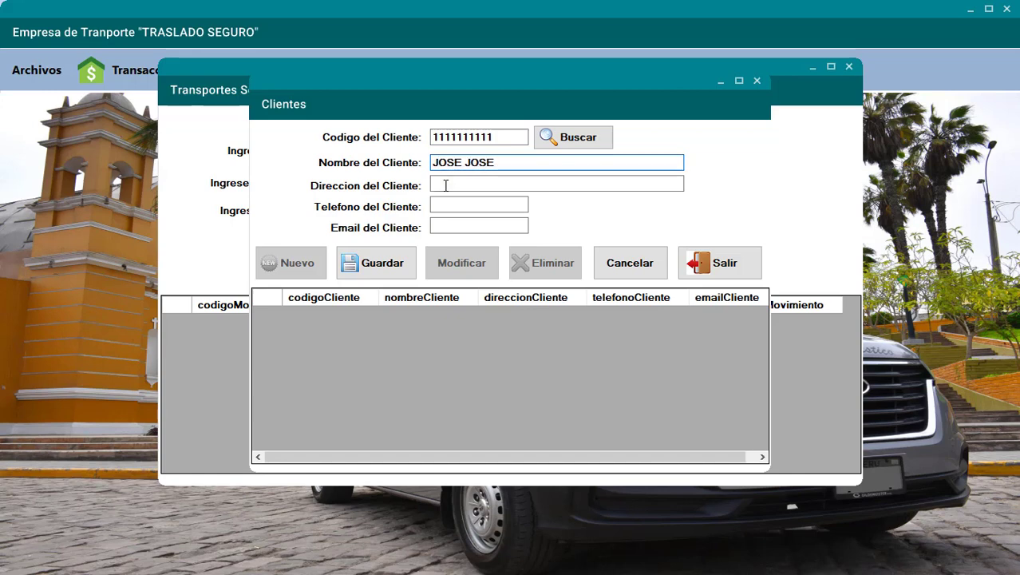
{"action": "left_click", "coordinate": [443, 184]}
{"action": "type", "text": "LIMA 200"}
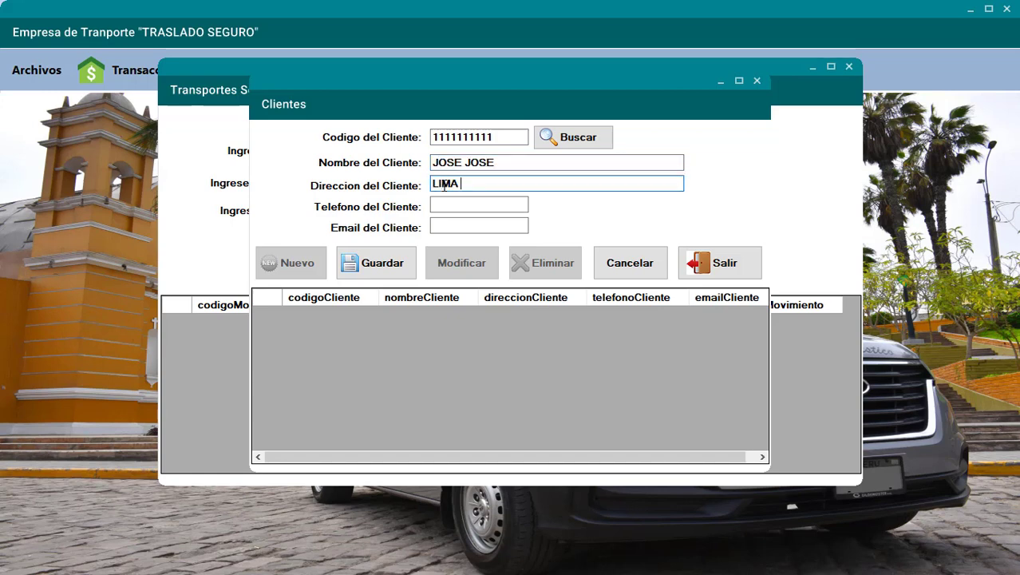
{"action": "left_click", "coordinate": [391, 255]}
{"action": "left_click", "coordinate": [543, 325]}
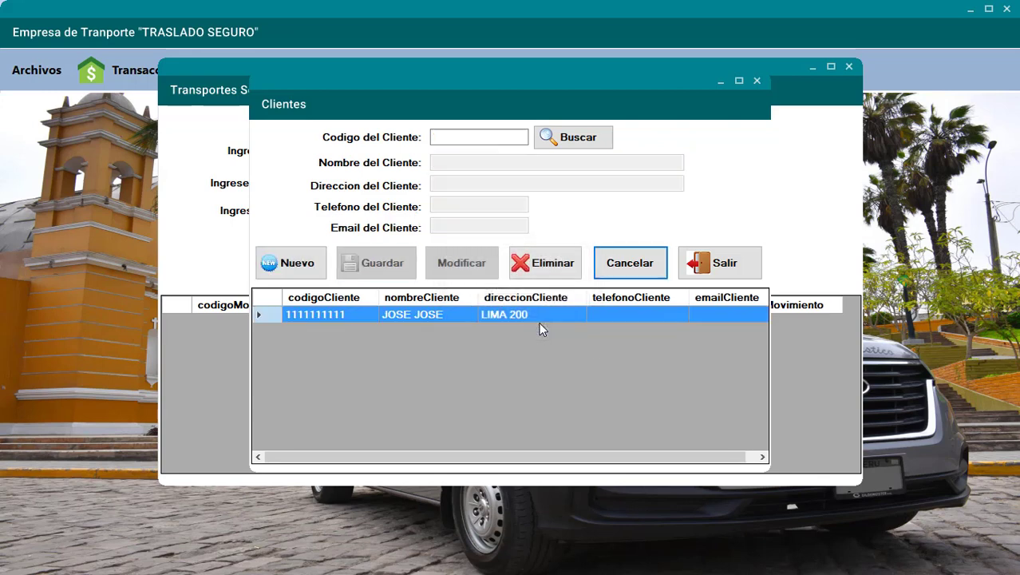
- Fill in a second client's code and name, clearing the missing-field validation warnings
{"action": "left_click", "coordinate": [314, 268]}
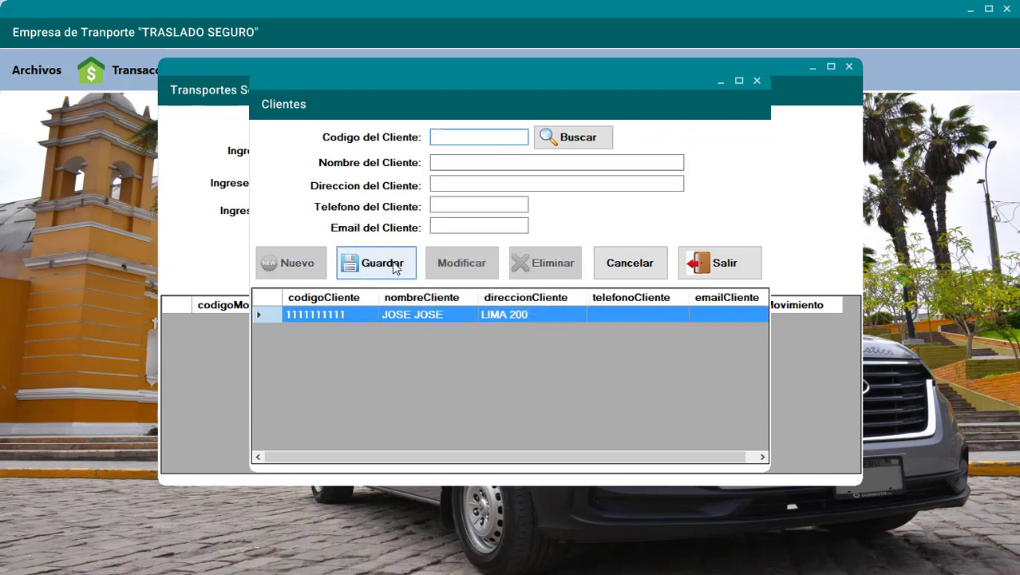
{"action": "left_click", "coordinate": [393, 268]}
{"action": "left_click", "coordinate": [543, 326]}
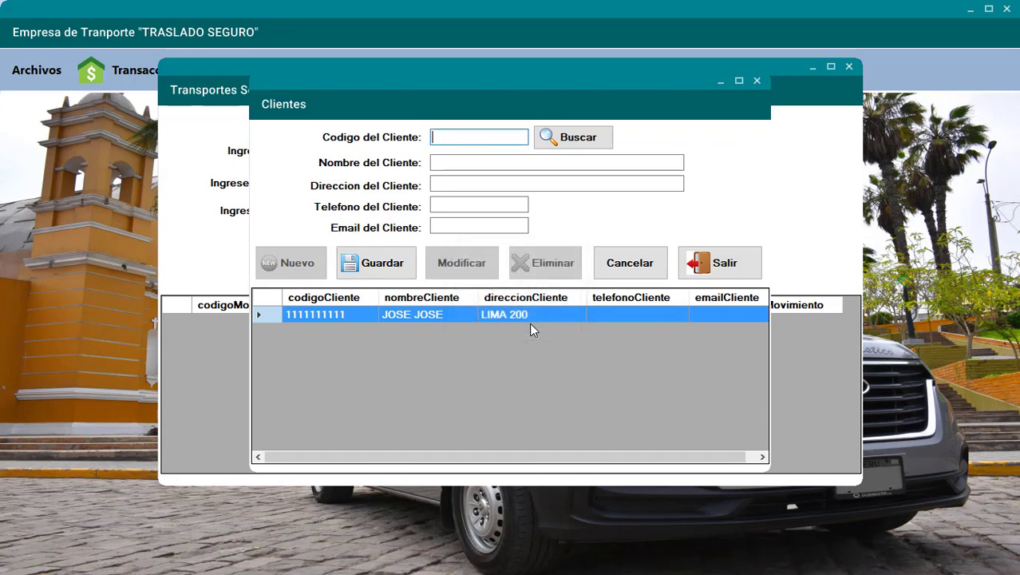
{"action": "type", "text": "1111111111"}
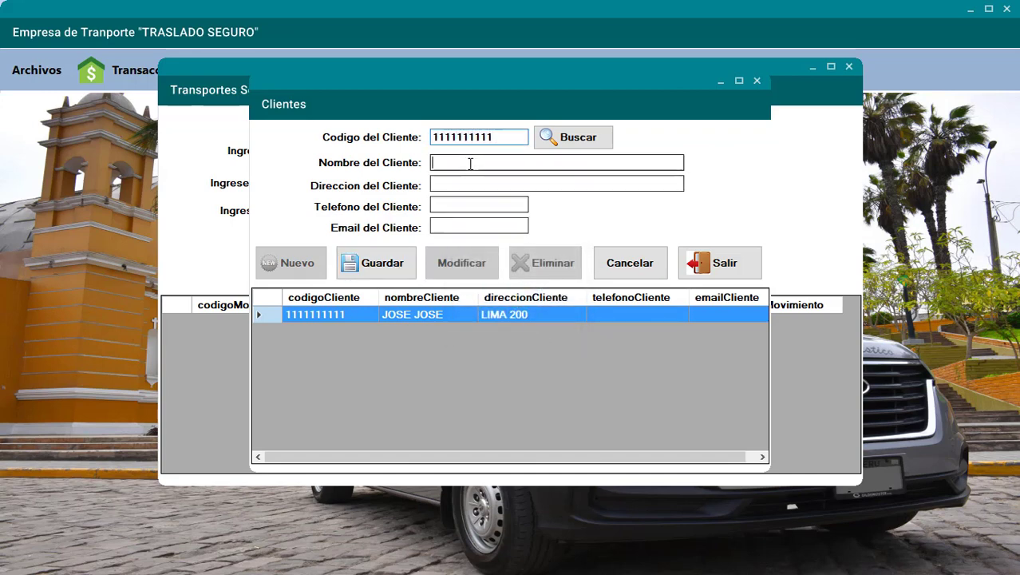
{"action": "left_click", "coordinate": [464, 164]}
{"action": "left_click", "coordinate": [396, 249]}
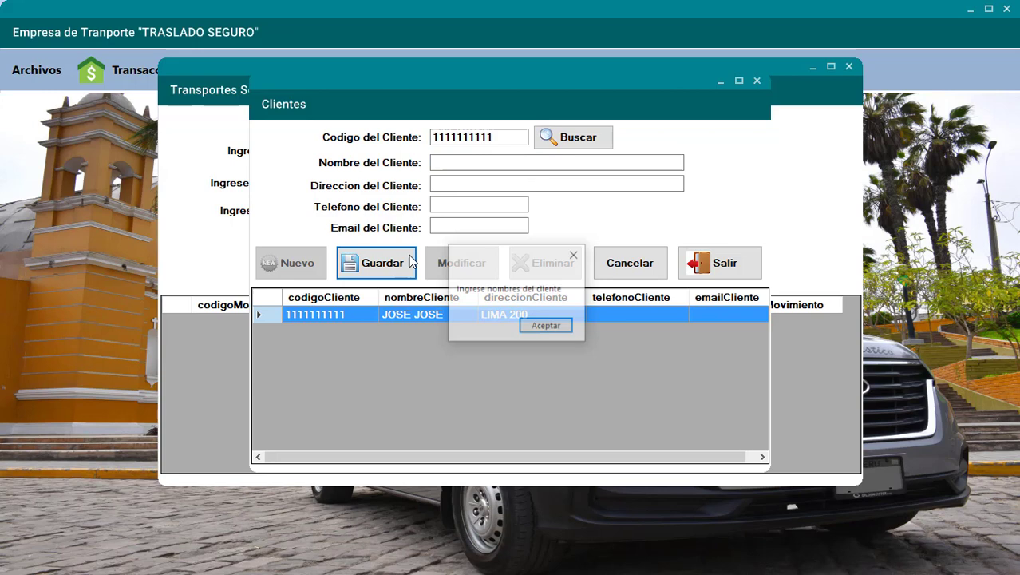
{"action": "left_click", "coordinate": [542, 327]}
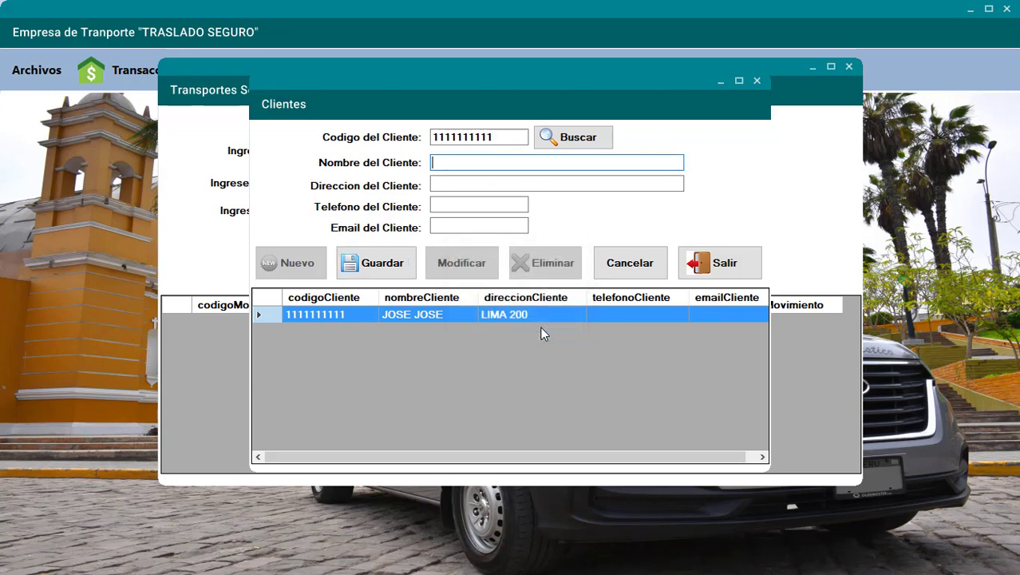
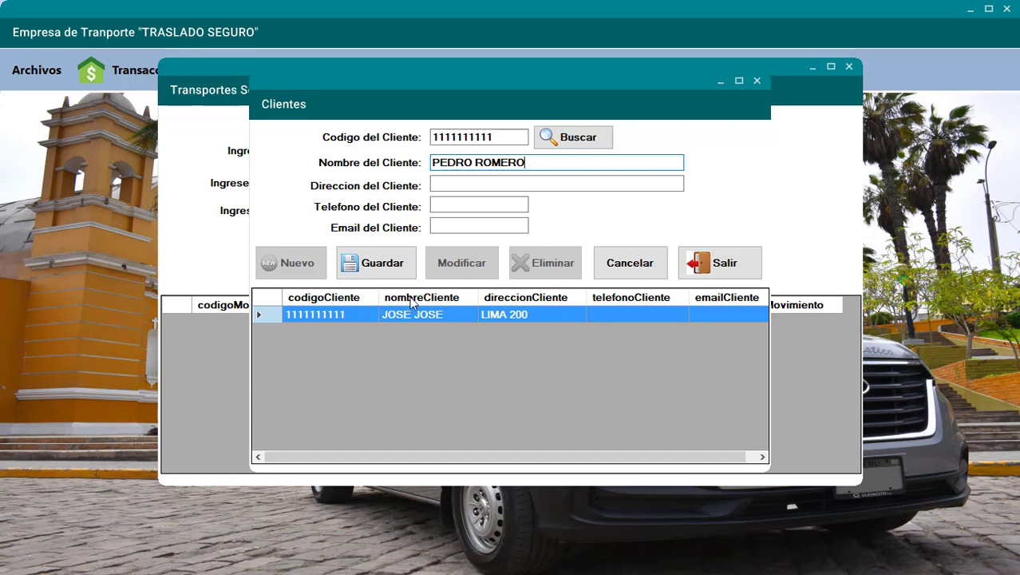
{"action": "left_click", "coordinate": [376, 263]}
{"action": "left_click", "coordinate": [536, 329]}
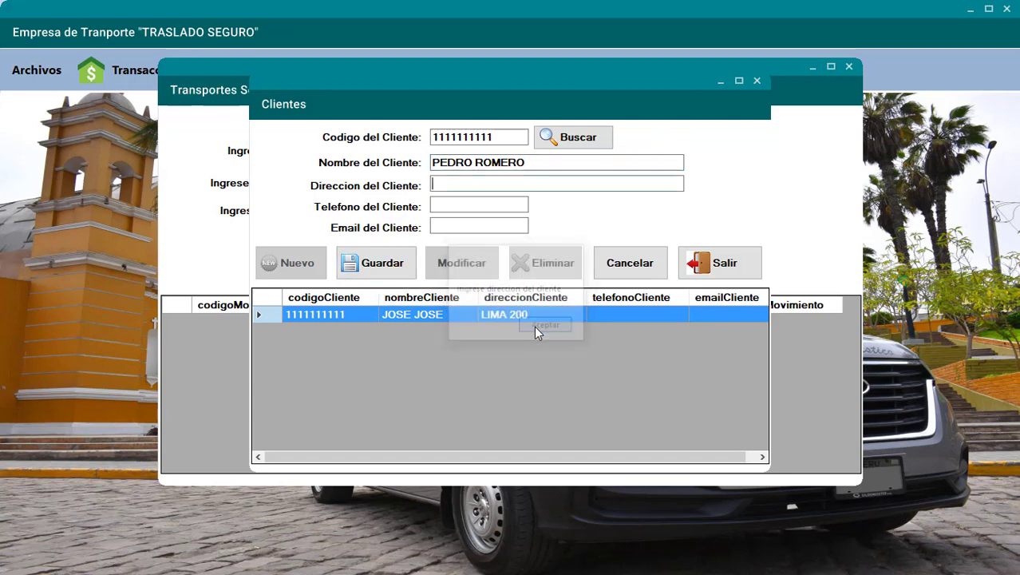
- Add the address, then change the rejected duplicate code's last digits and save
{"action": "type", "text": "LIMA 300"}
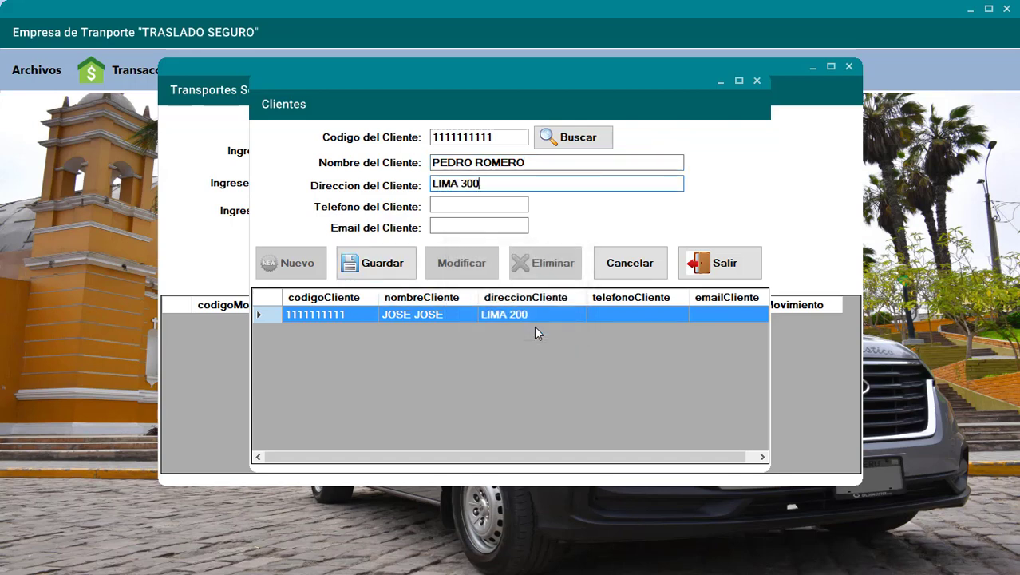
{"action": "left_click", "coordinate": [392, 272]}
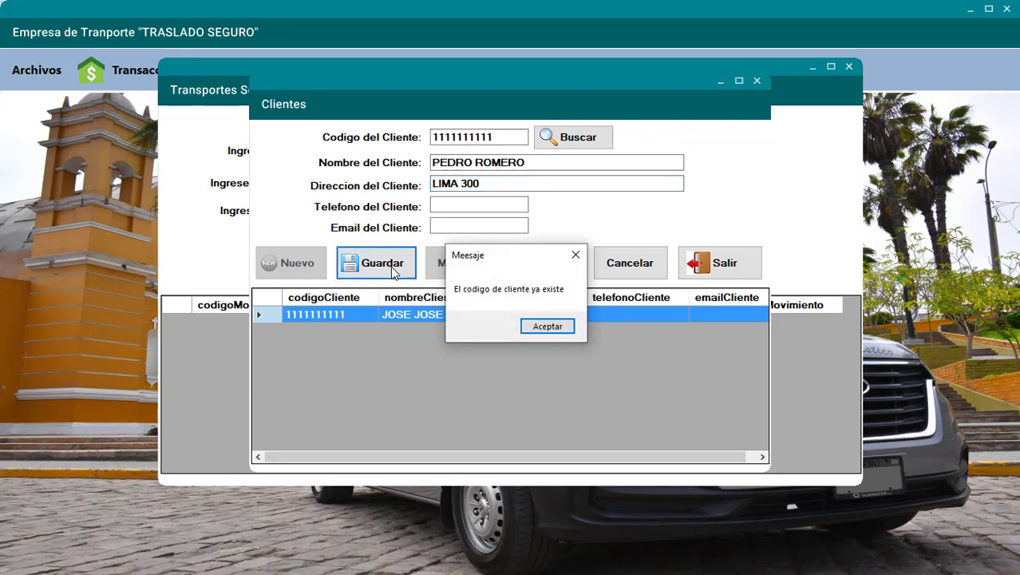
{"action": "left_click", "coordinate": [536, 331]}
{"action": "key", "text": "BackSpace"}
{"action": "key", "text": "BackSpace"}
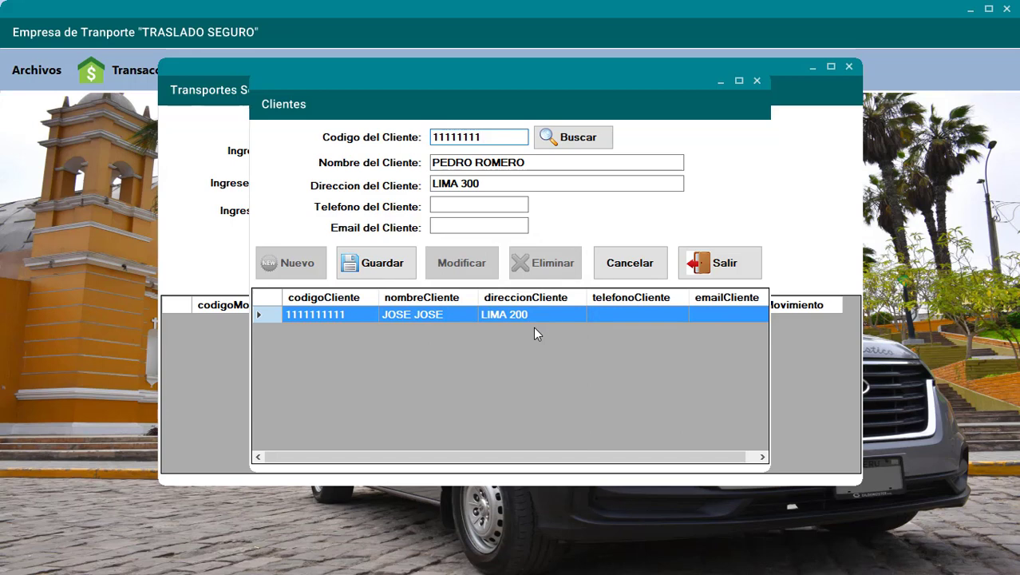
{"action": "type", "text": "22"}
{"action": "left_click", "coordinate": [373, 265]}
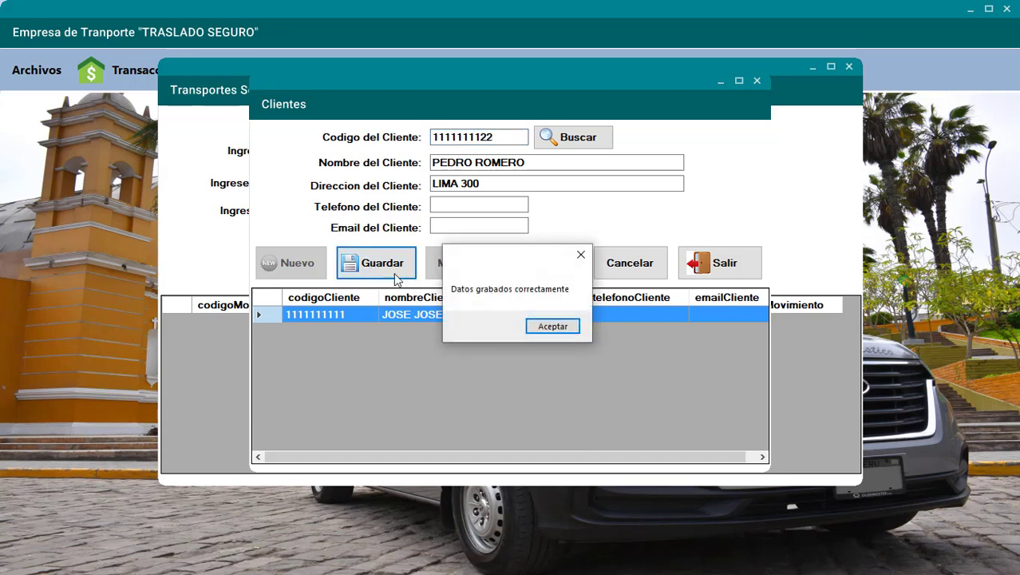
- Create a third client with its code, name and address, and save it
{"action": "left_click", "coordinate": [536, 327]}
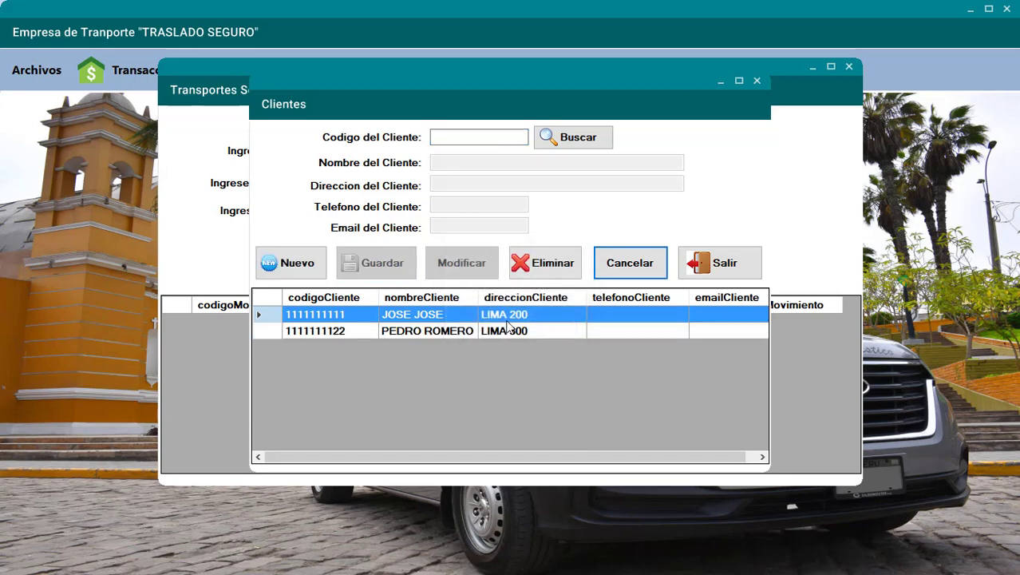
{"action": "left_click", "coordinate": [299, 267]}
{"action": "type", "text": "11111111"}
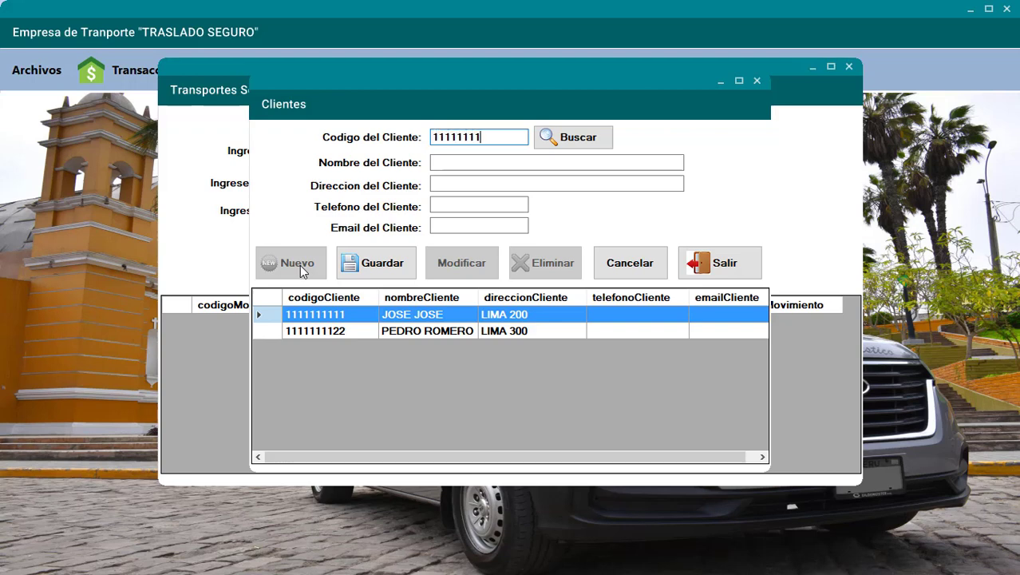
{"action": "type", "text": "1144"}
{"action": "left_click", "coordinate": [452, 163]}
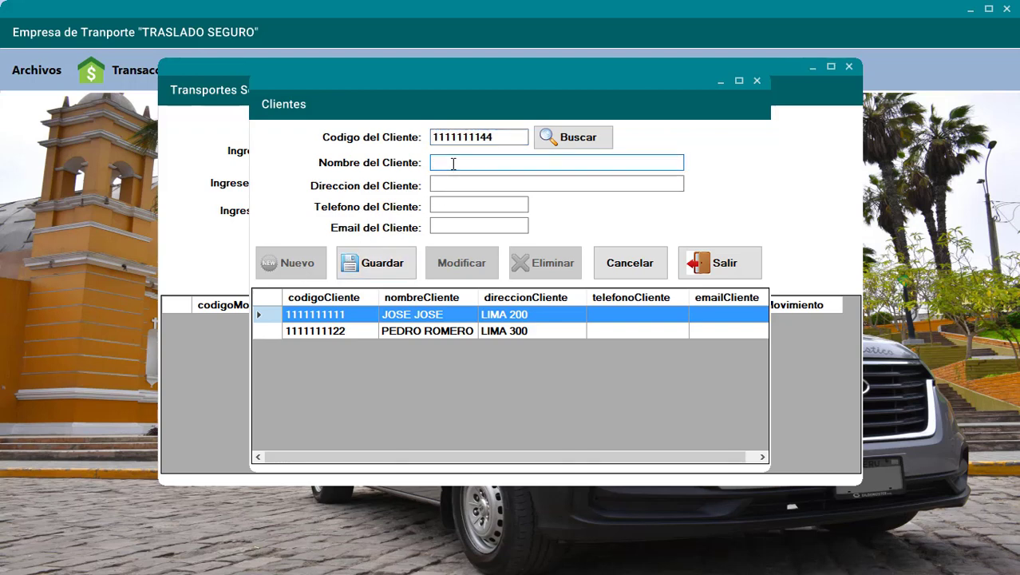
{"action": "left_click", "coordinate": [460, 182]}
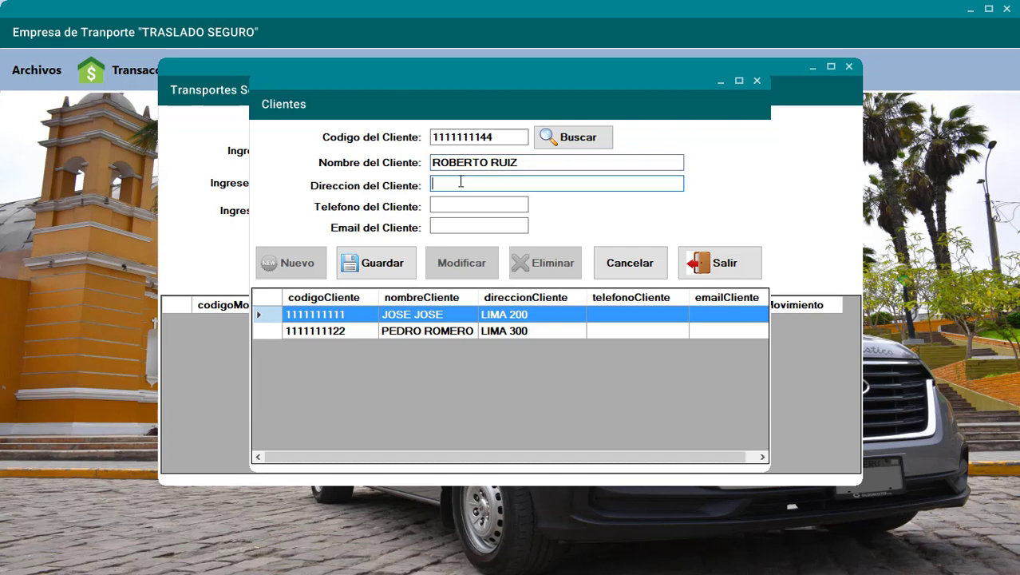
{"action": "type", "text": "LIMA 400"}
{"action": "left_click", "coordinate": [371, 264]}
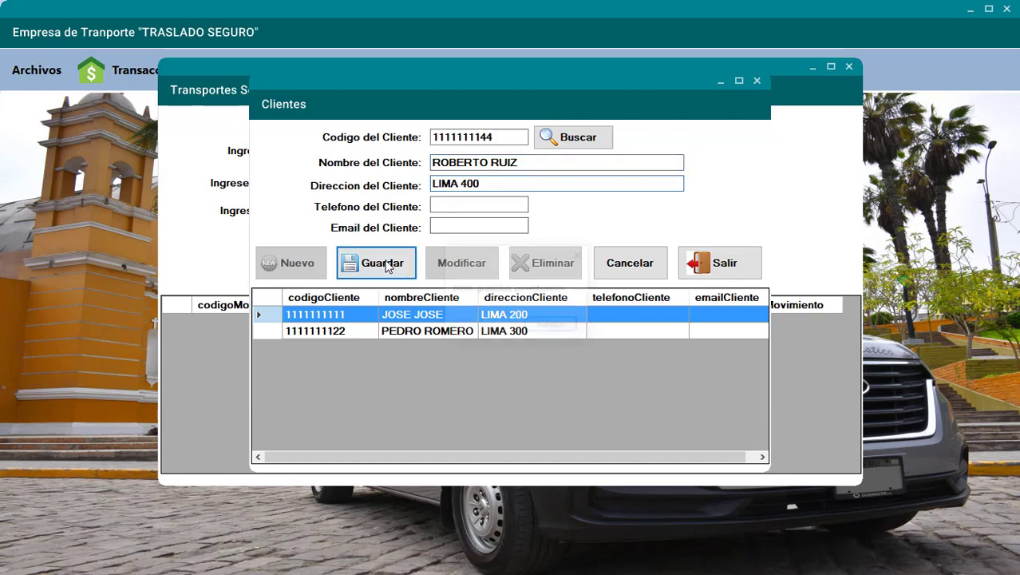
{"action": "left_click", "coordinate": [534, 329]}
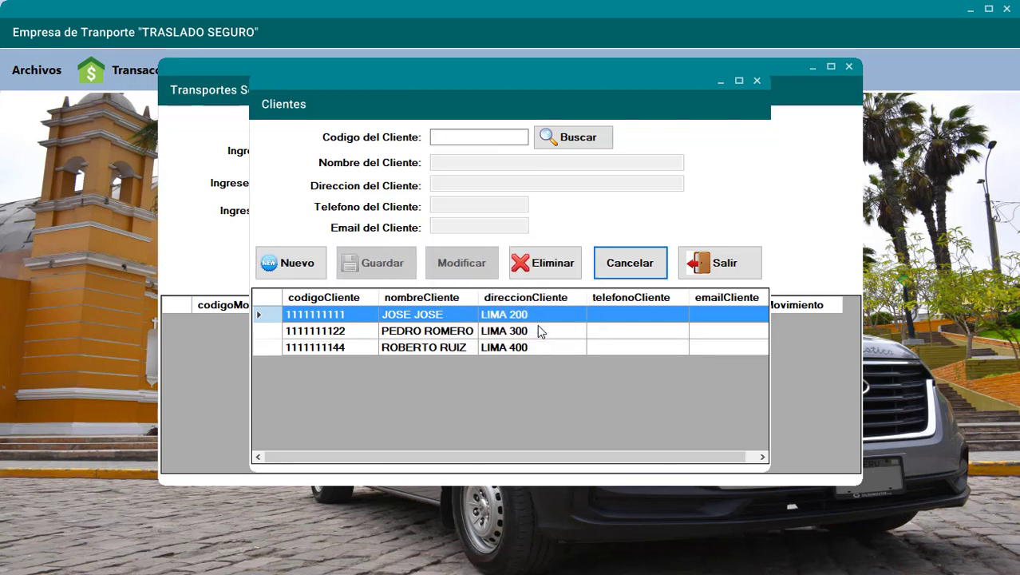
- Look up the first client by code and save a telephone number with Modificar
{"action": "left_click", "coordinate": [491, 138]}
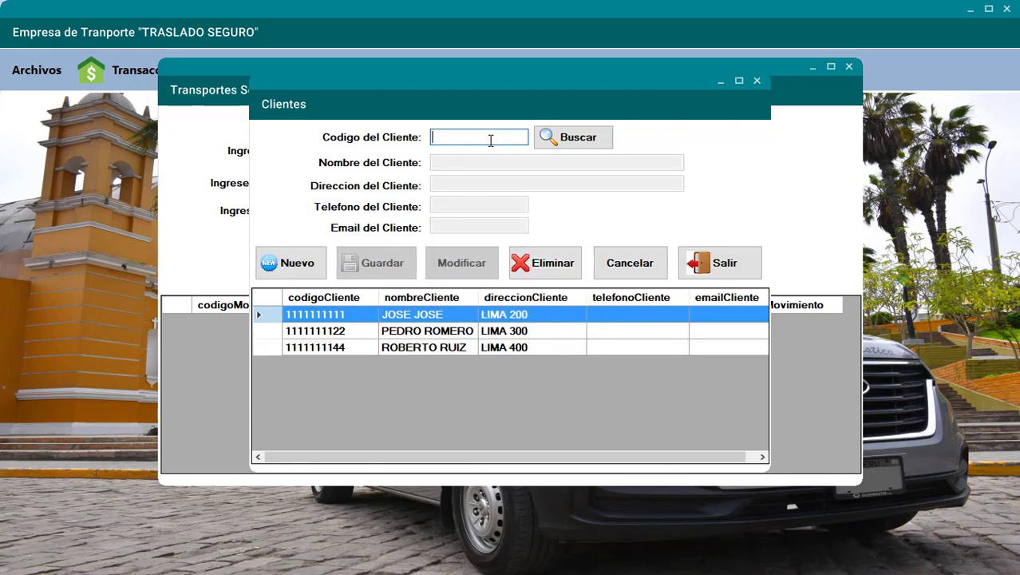
{"action": "type", "text": "1111111111"}
{"action": "left_click", "coordinate": [563, 144]}
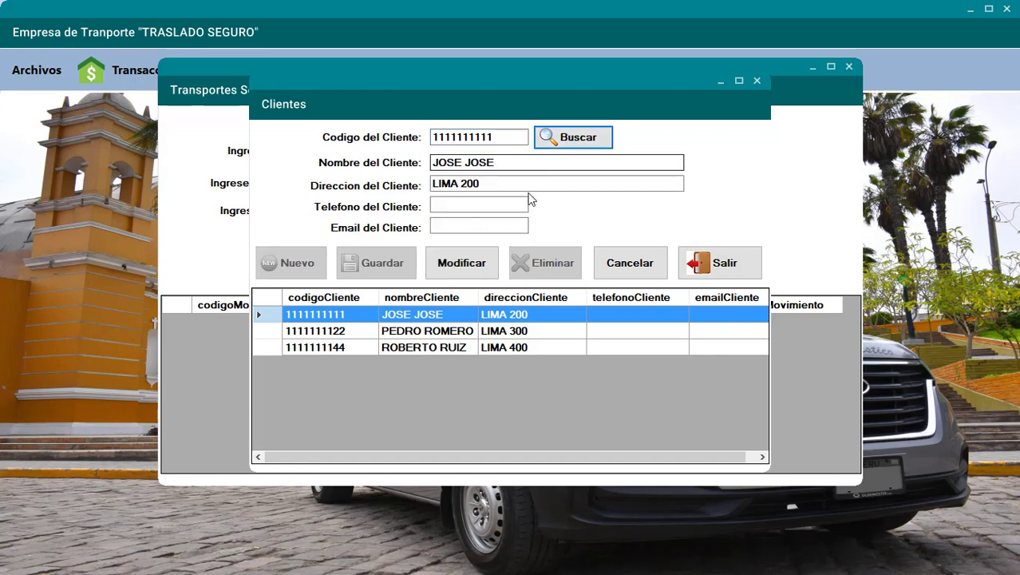
{"action": "left_click", "coordinate": [449, 206]}
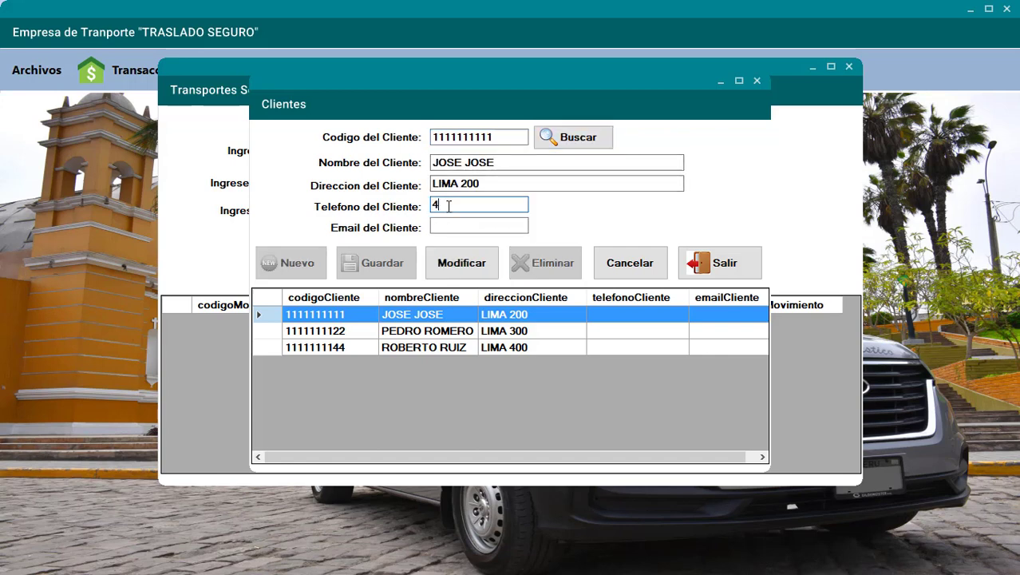
{"action": "type", "text": "4444444444"}
{"action": "left_click", "coordinate": [461, 262]}
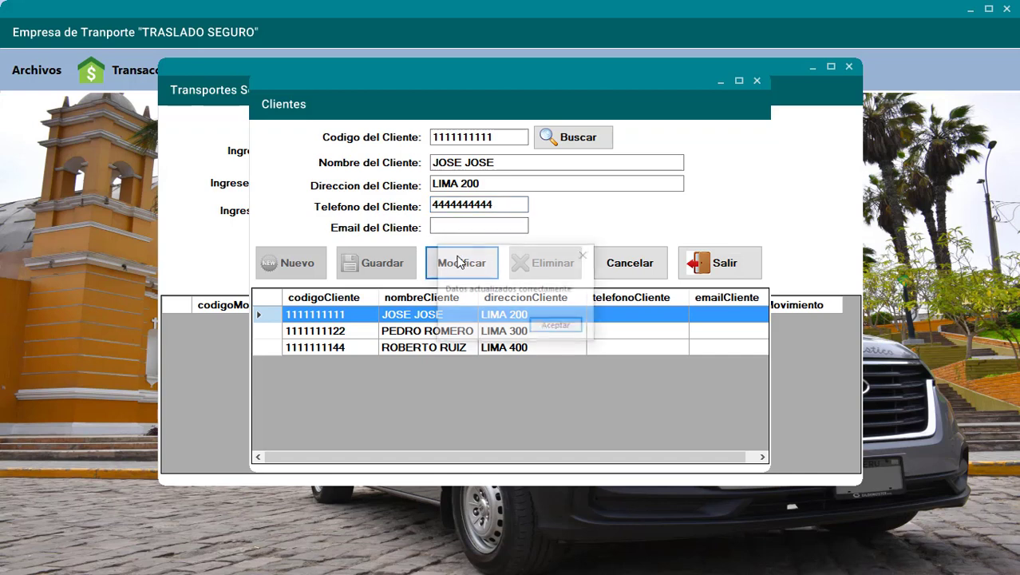
{"action": "left_click", "coordinate": [551, 325]}
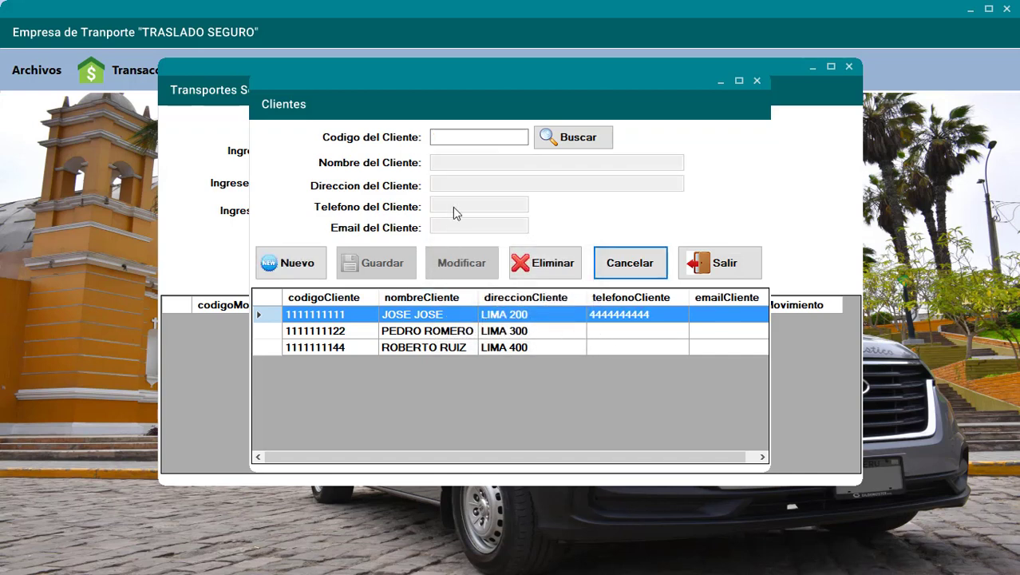
{"action": "left_click", "coordinate": [461, 141]}
- Look up the second client by code and save its e-mail address with Modificar
{"action": "type", "text": "111"}
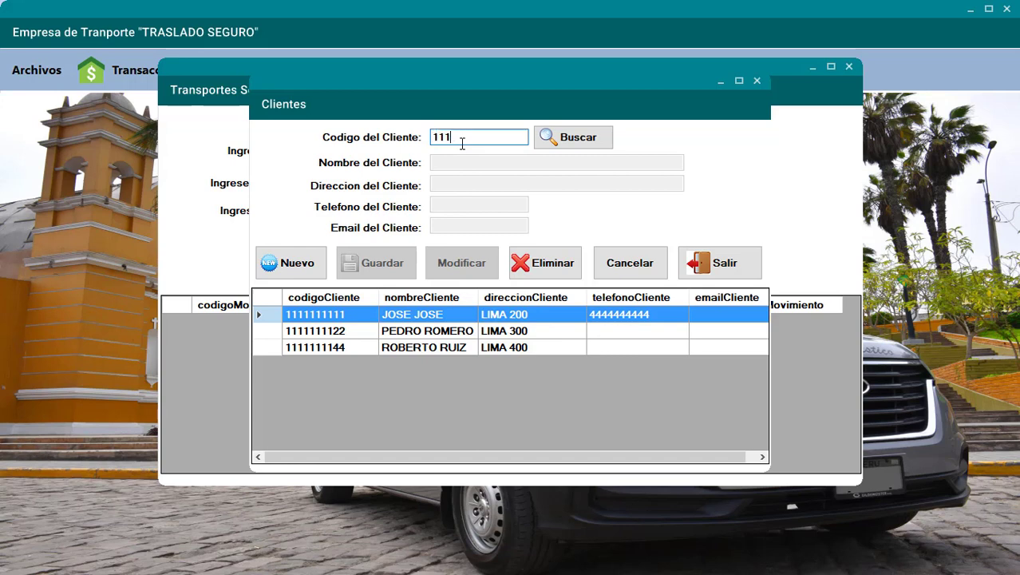
{"action": "type", "text": "111111122"}
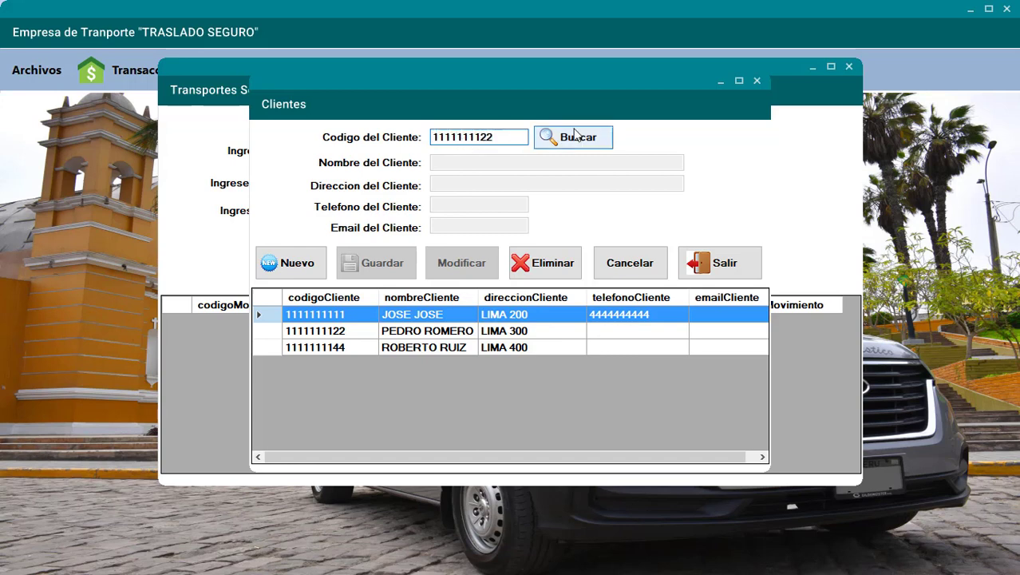
{"action": "left_click", "coordinate": [571, 137]}
{"action": "left_click", "coordinate": [480, 225]}
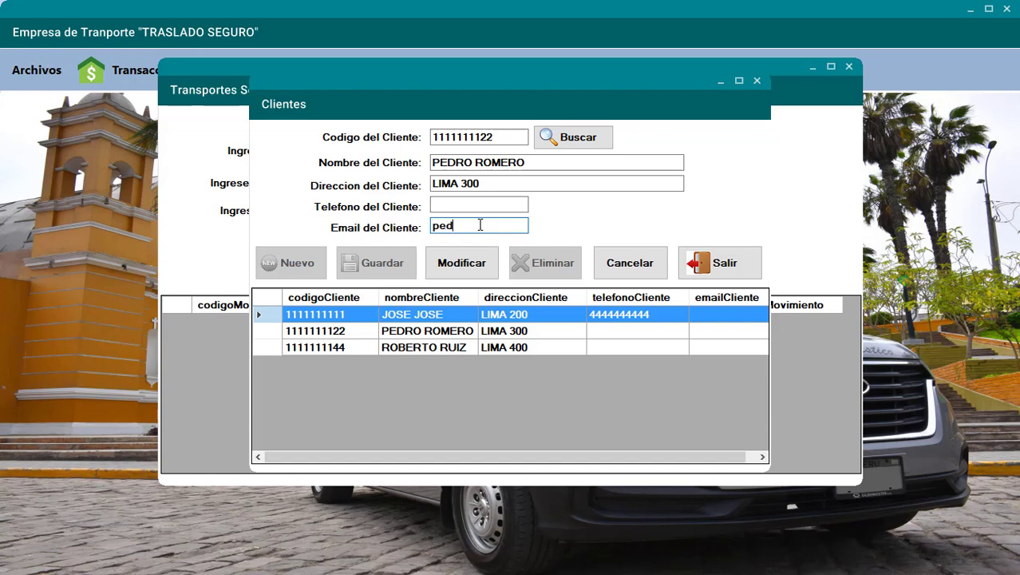
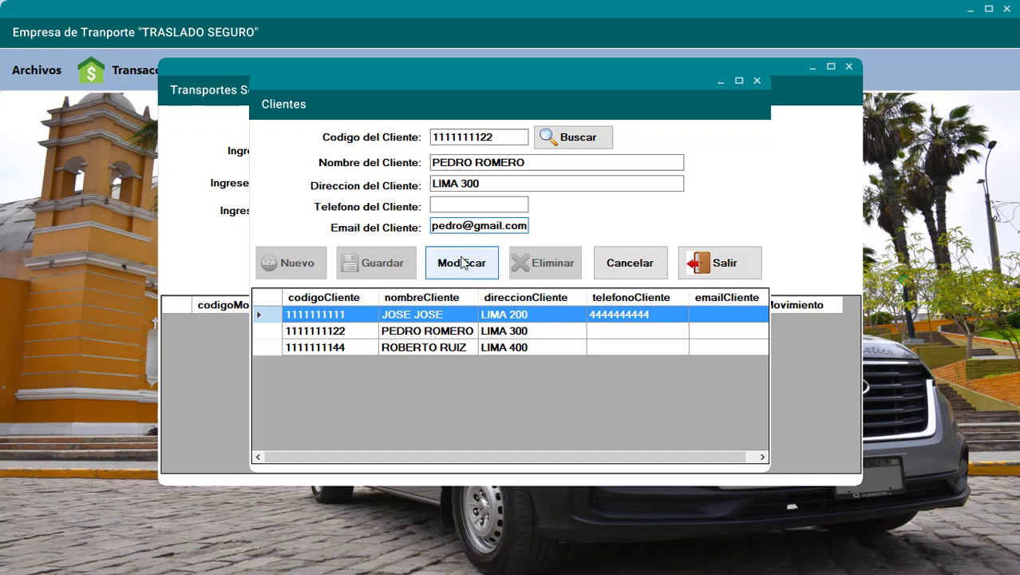
{"action": "left_click", "coordinate": [459, 259]}
{"action": "left_click", "coordinate": [561, 325]}
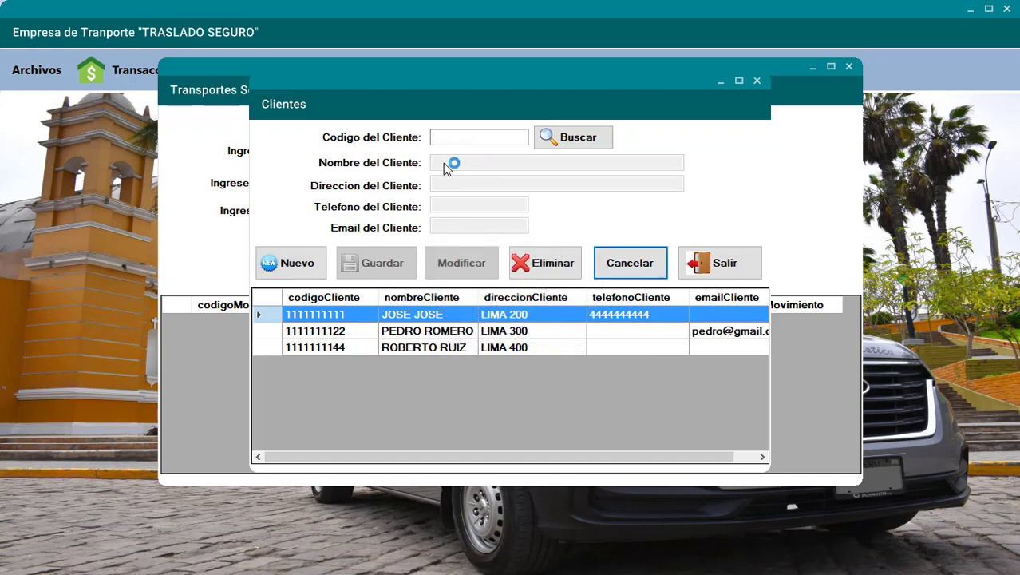
- Look up the second client again and save a telephone number with Modificar
{"action": "left_click", "coordinate": [449, 137]}
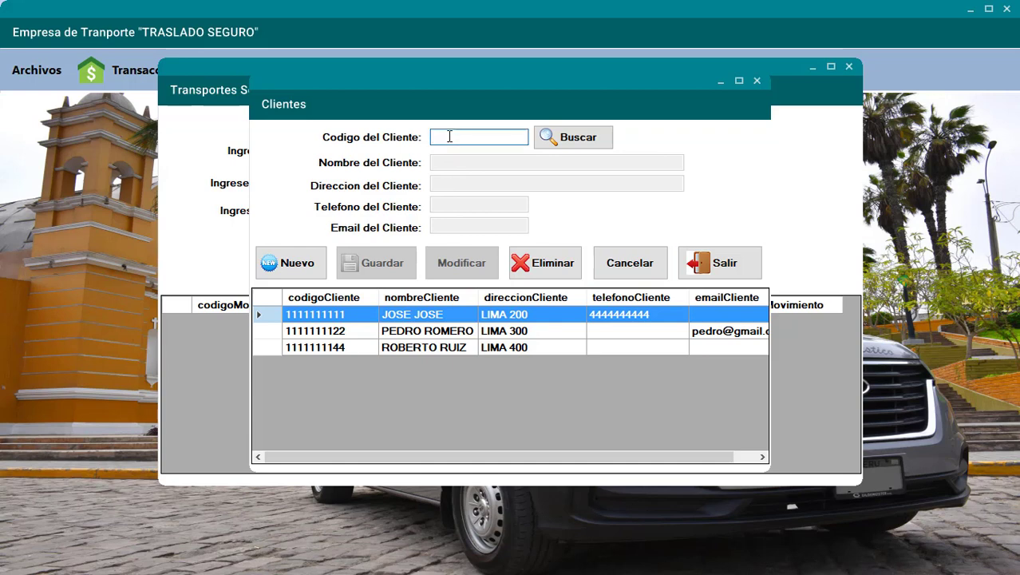
{"action": "type", "text": "111111111122"}
{"action": "left_click", "coordinate": [549, 140]}
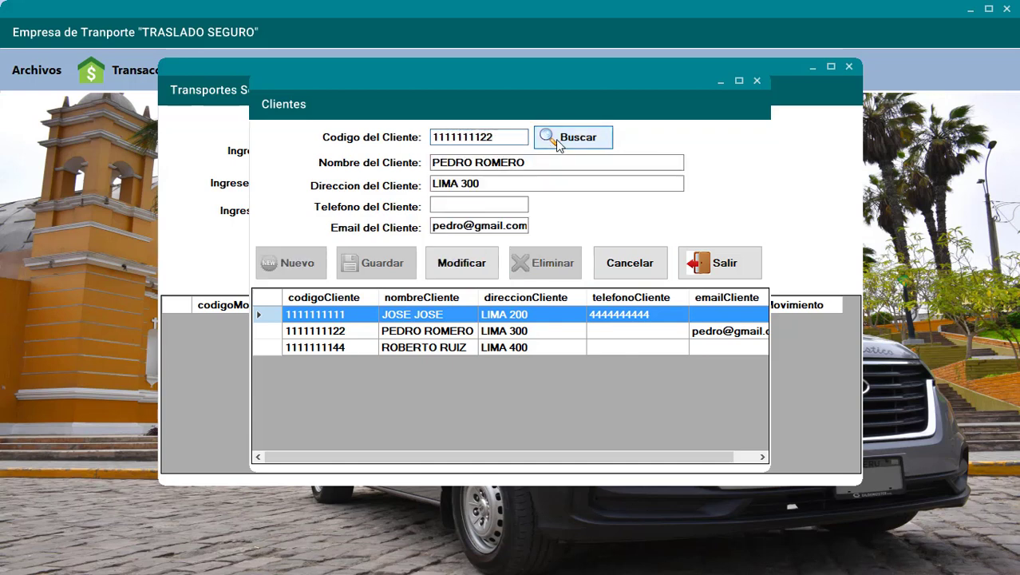
{"action": "left_click", "coordinate": [490, 203]}
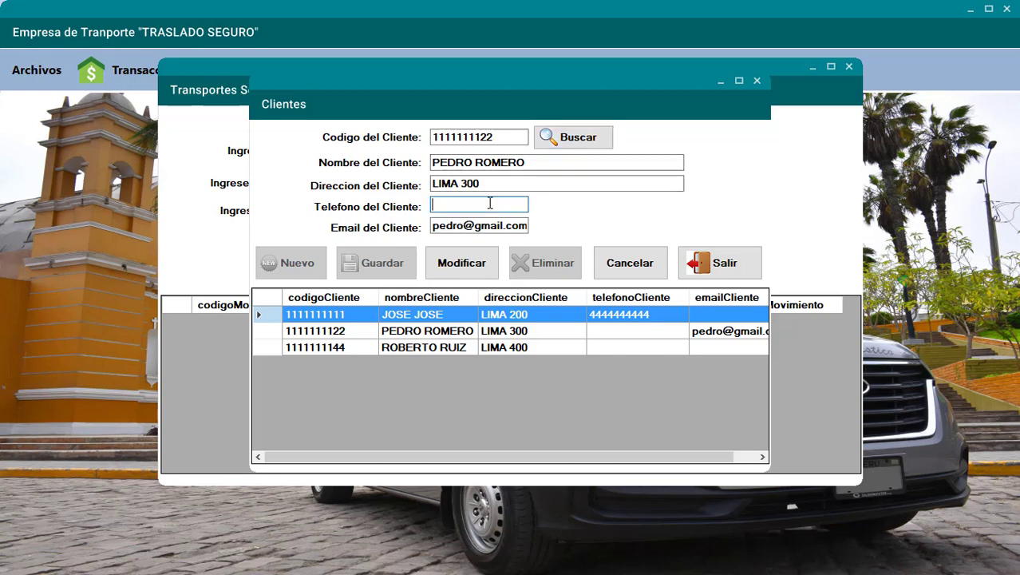
{"action": "type", "text": "3333333333"}
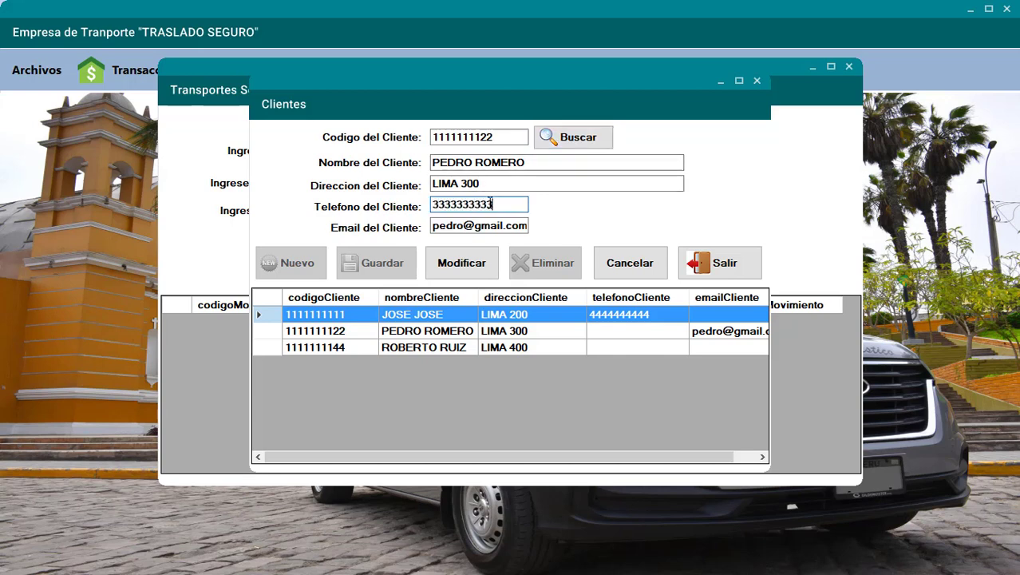
{"action": "left_click", "coordinate": [478, 257]}
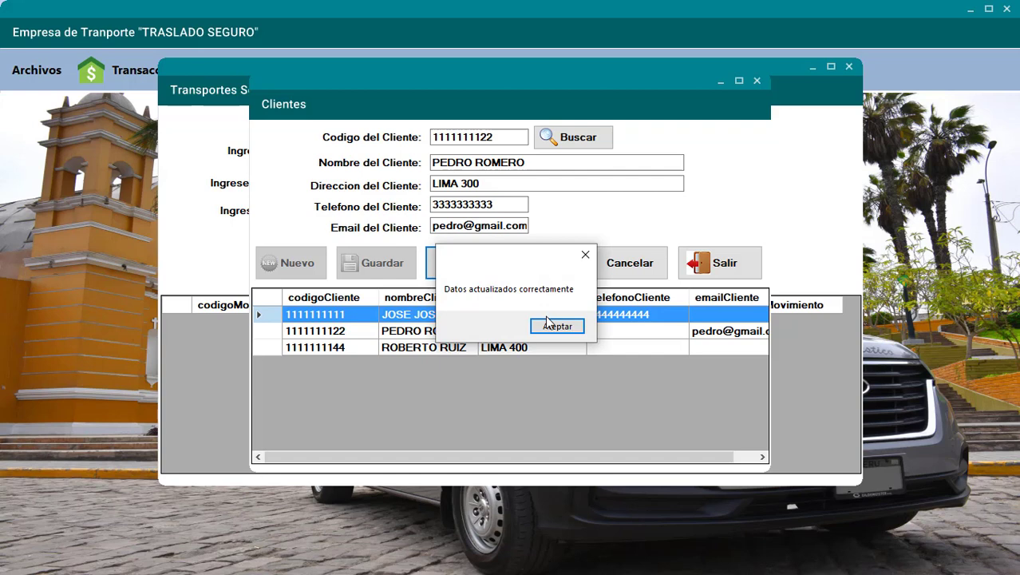
{"action": "left_click", "coordinate": [549, 327]}
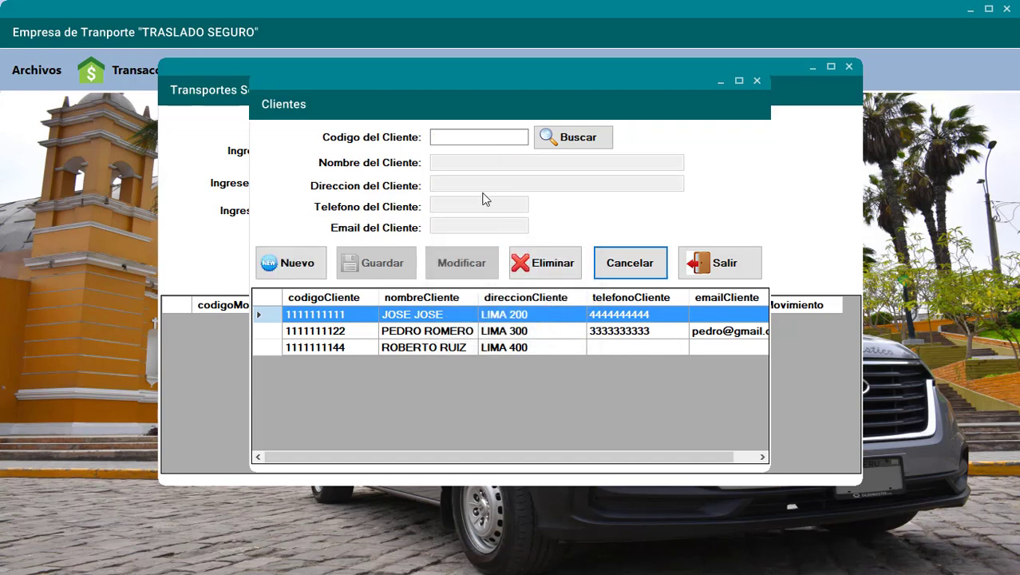
- Search a nonexistent client code, dismiss the 'no existe' message, and close Clientes
{"action": "left_click", "coordinate": [468, 140]}
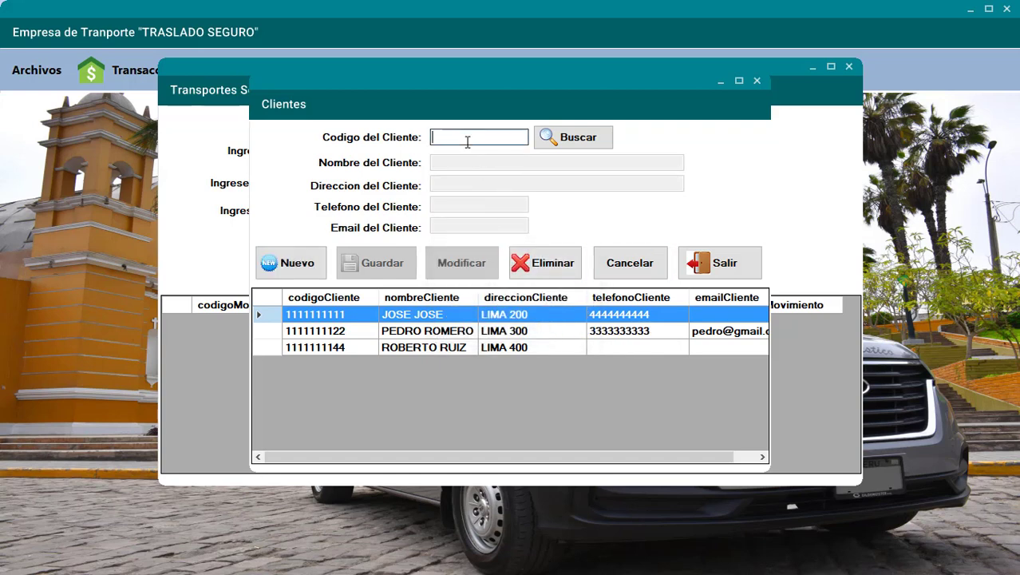
{"action": "left_click", "coordinate": [573, 143]}
{"action": "left_click", "coordinate": [550, 326]}
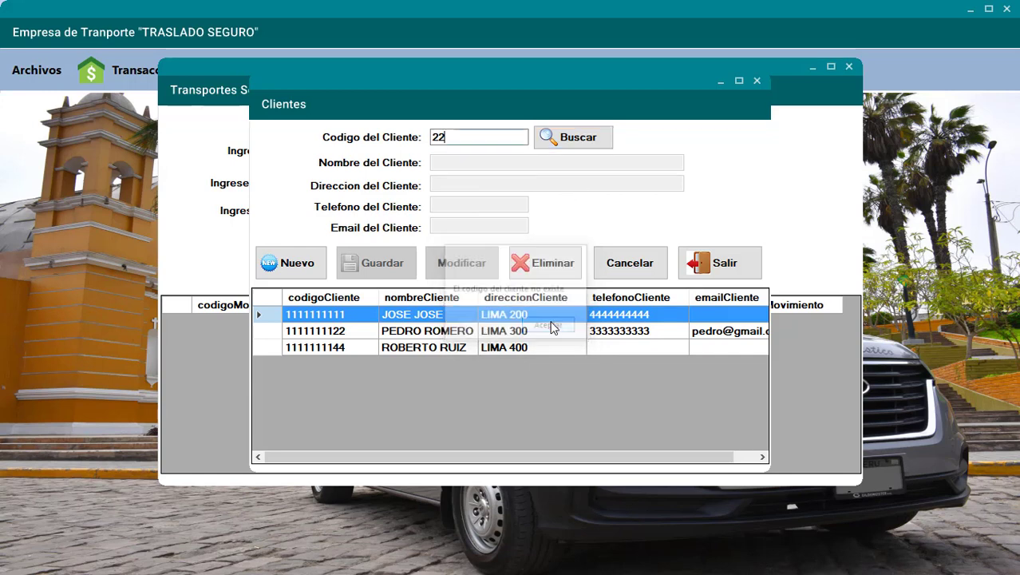
{"action": "left_click", "coordinate": [716, 268]}
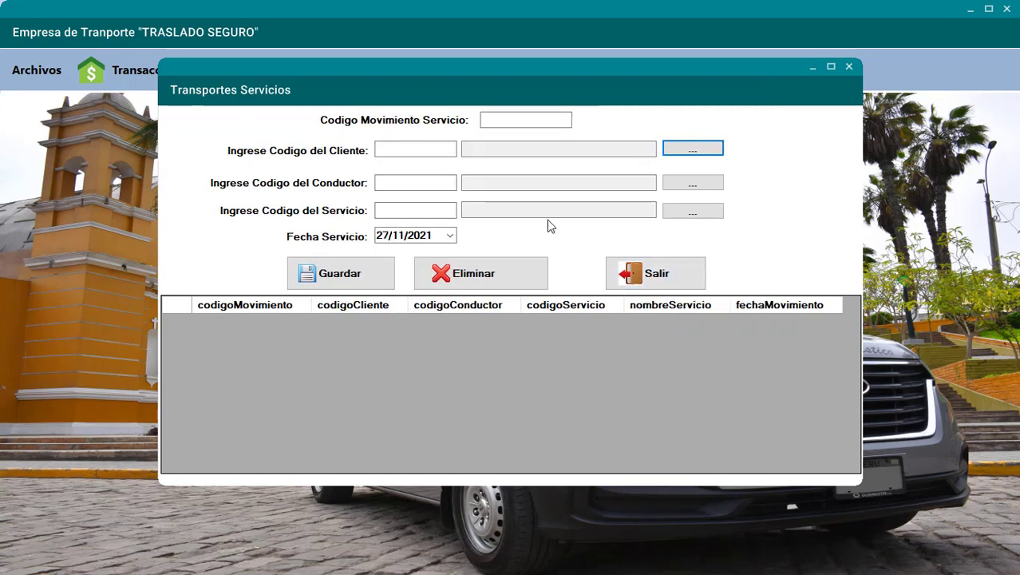
- Set the movement's client to the third client's code using the autocomplete suggestions
{"action": "left_click", "coordinate": [421, 150]}
{"action": "type", "text": "1111111111"}
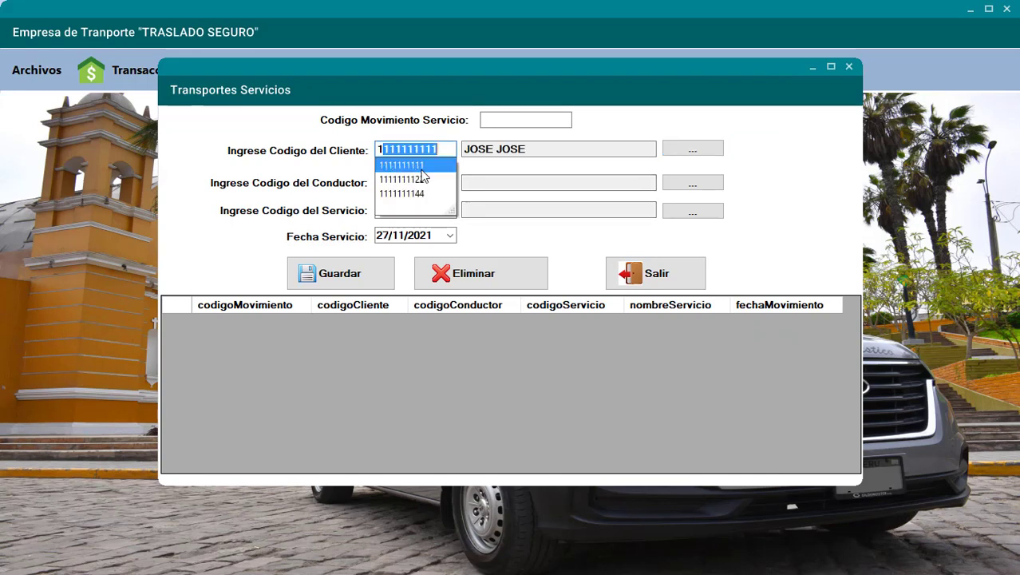
{"action": "left_click", "coordinate": [419, 165]}
{"action": "type", "text": "1"}
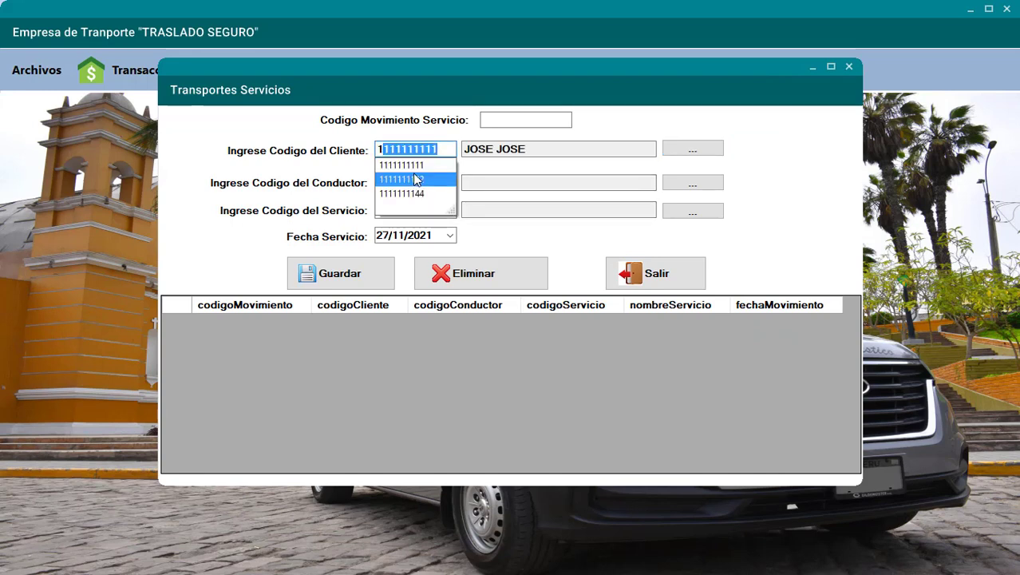
{"action": "left_click", "coordinate": [414, 178]}
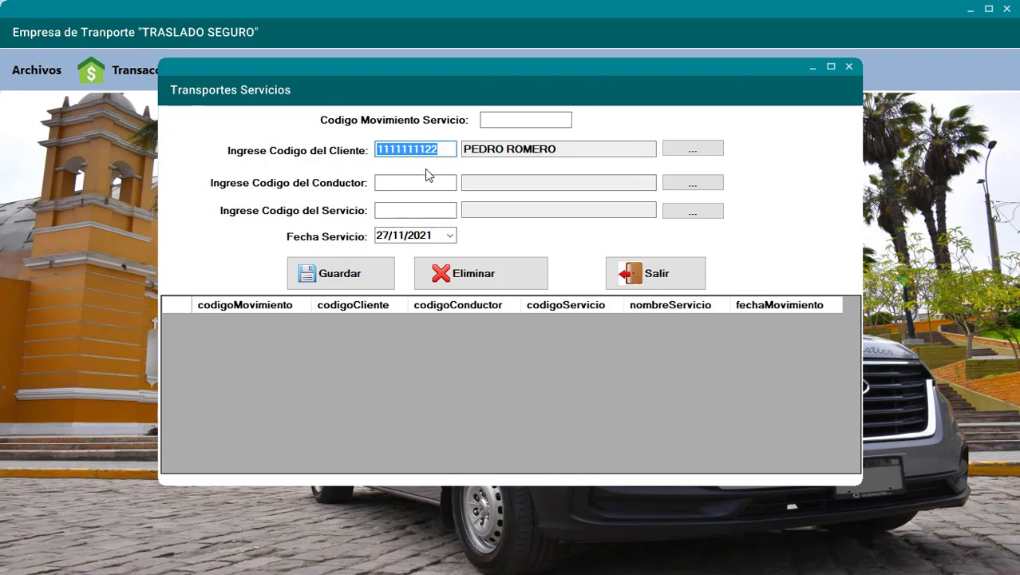
{"action": "type", "text": "111"}
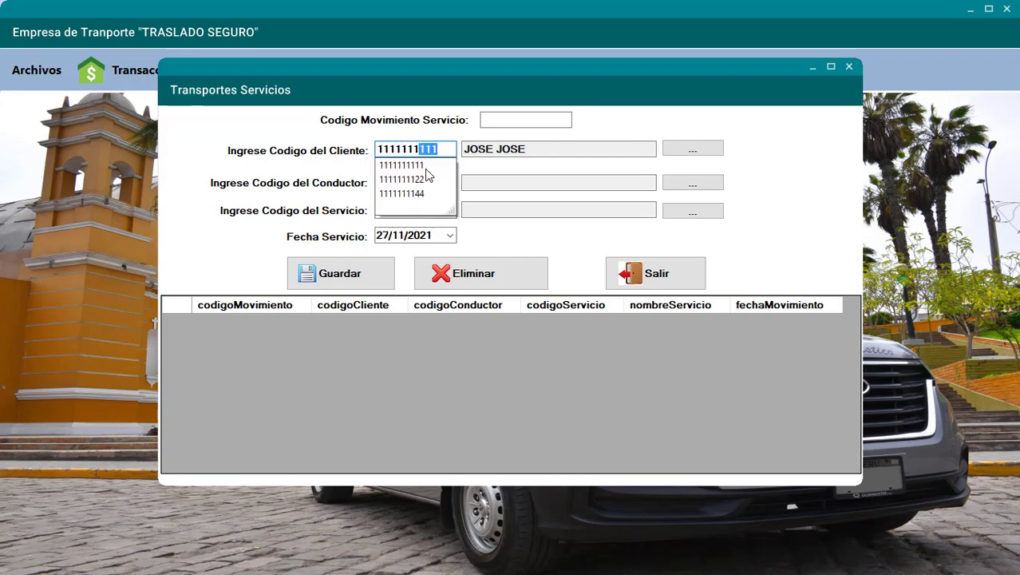
{"action": "type", "text": "1111144"}
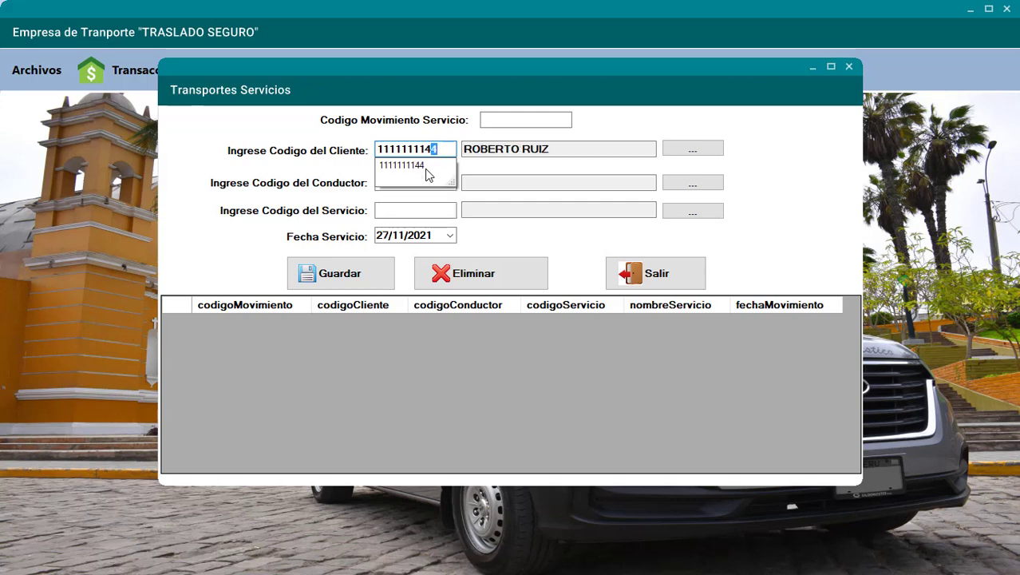
{"action": "left_click", "coordinate": [426, 166]}
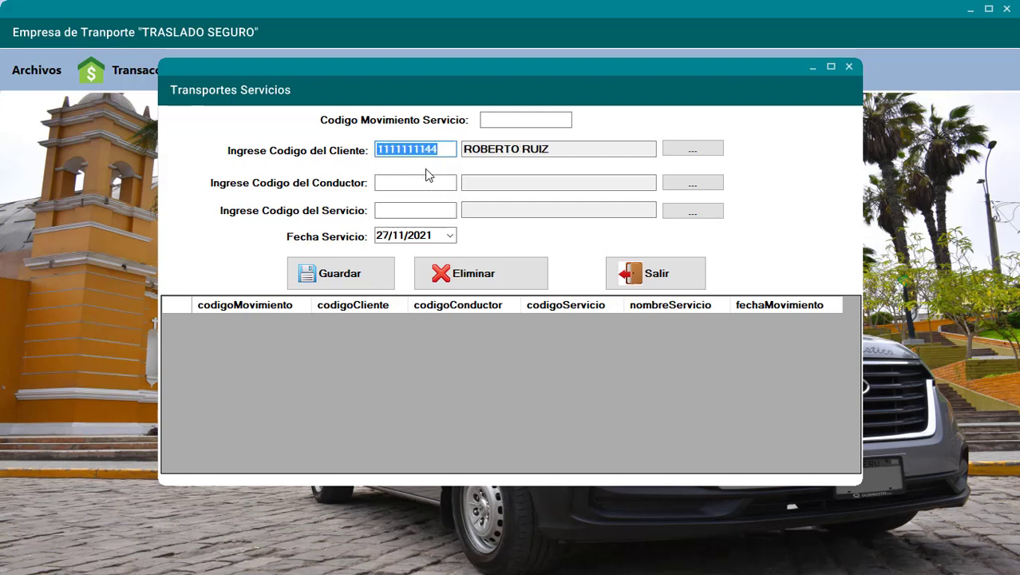
{"action": "left_click", "coordinate": [416, 180]}
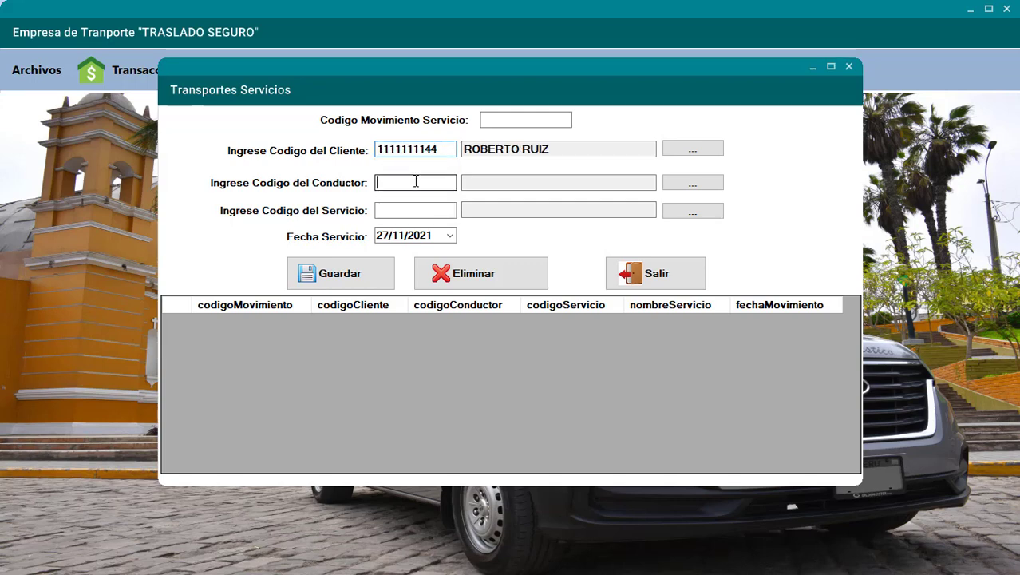
{"action": "left_click", "coordinate": [699, 188]}
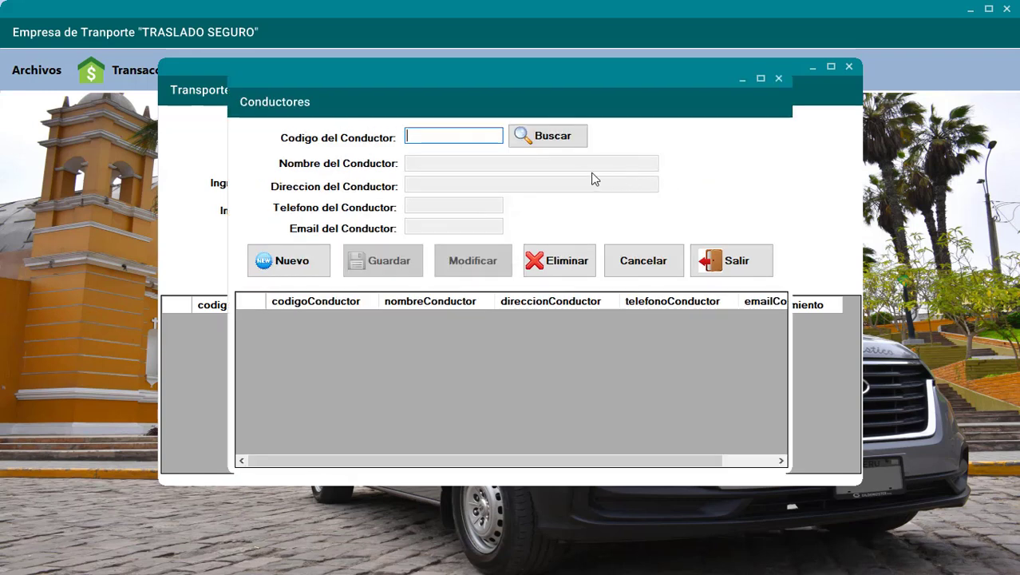
- Register a new driver with code, name and address in Conductores and save it
{"action": "left_click", "coordinate": [294, 260]}
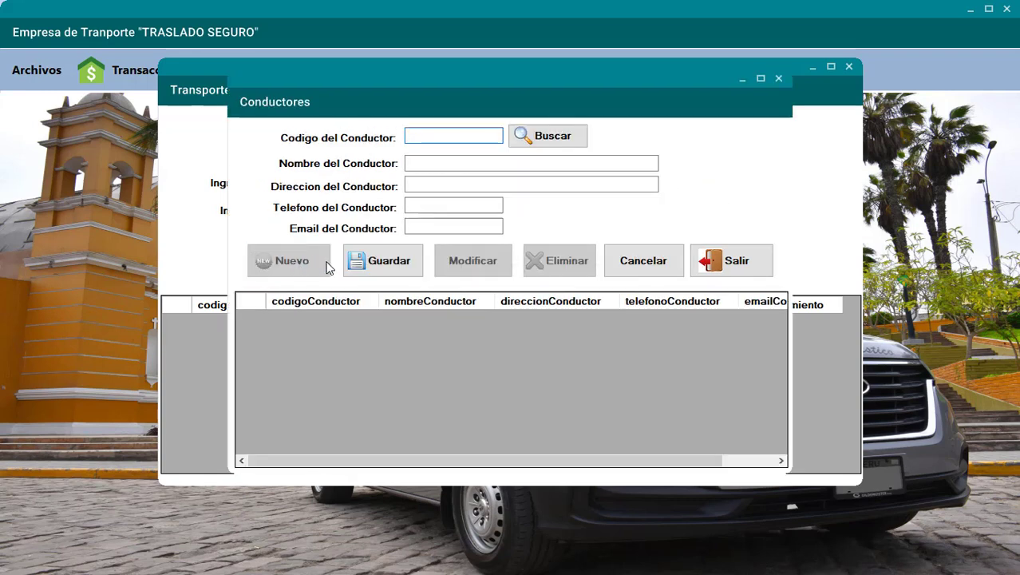
{"action": "left_click", "coordinate": [388, 265]}
{"action": "left_click", "coordinate": [535, 327]}
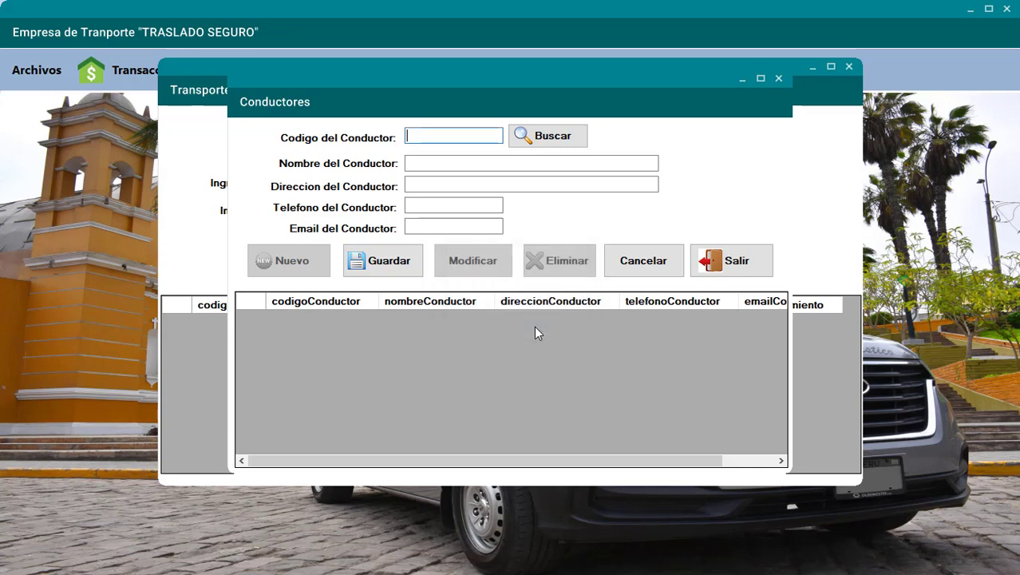
{"action": "type", "text": "2222222222"}
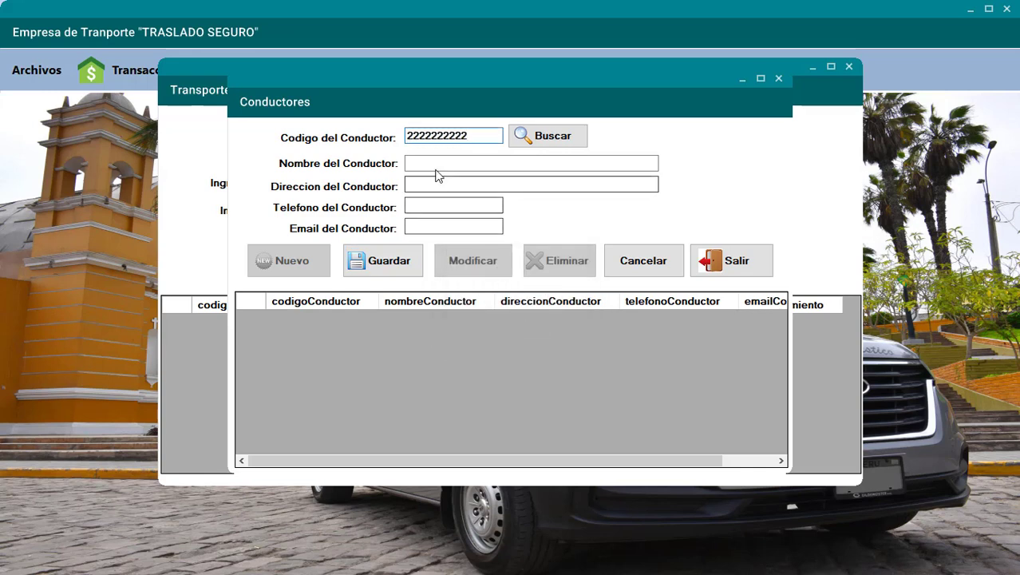
{"action": "left_click", "coordinate": [436, 165]}
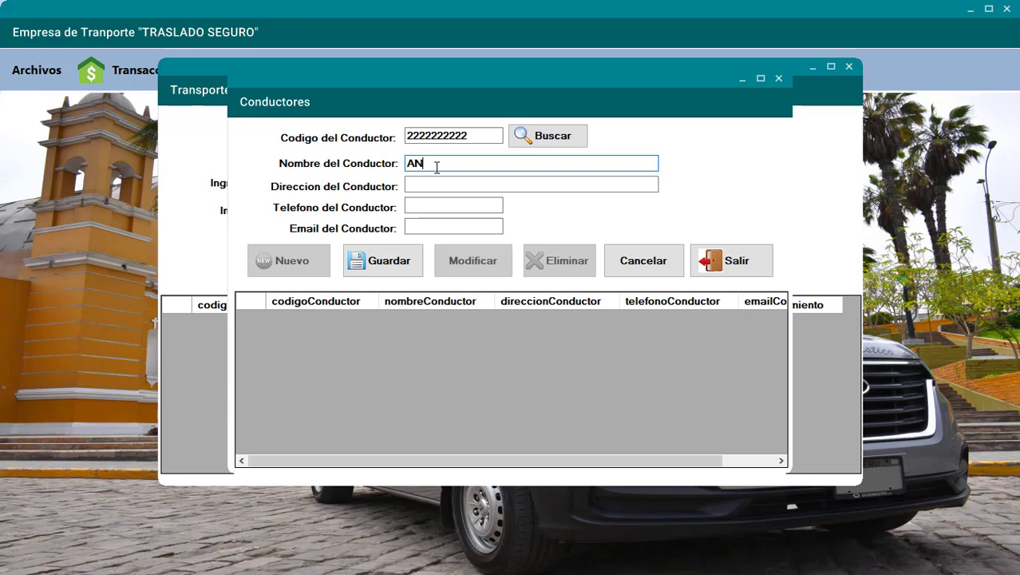
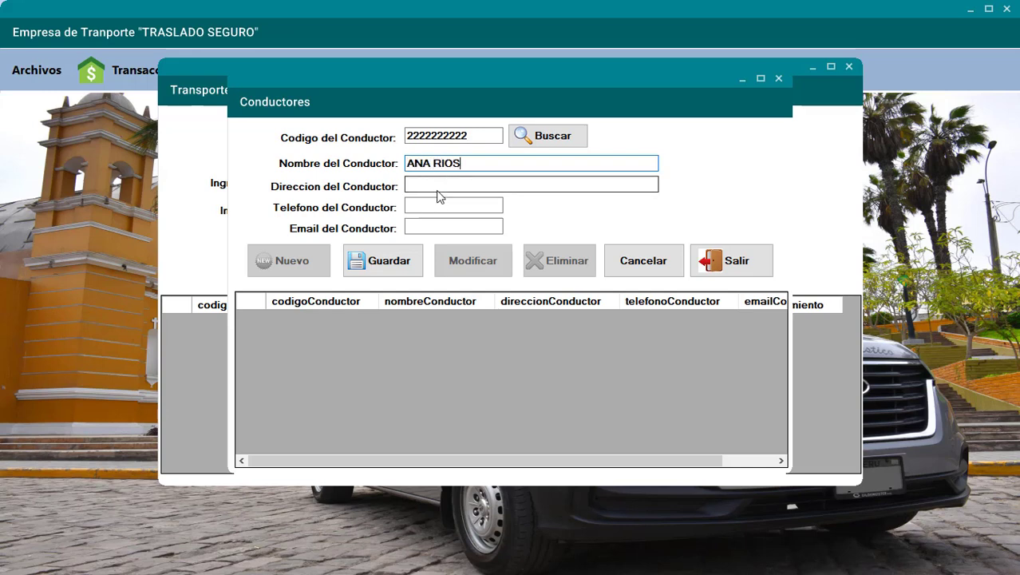
{"action": "left_click", "coordinate": [439, 184]}
{"action": "type", "text": "LIMA 400"}
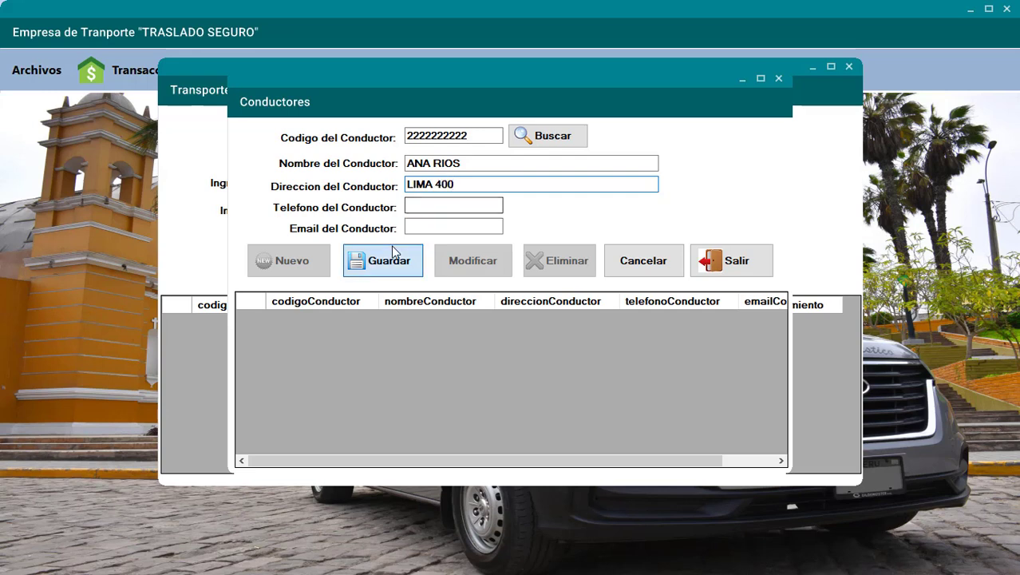
{"action": "left_click", "coordinate": [395, 255]}
{"action": "left_click", "coordinate": [545, 321]}
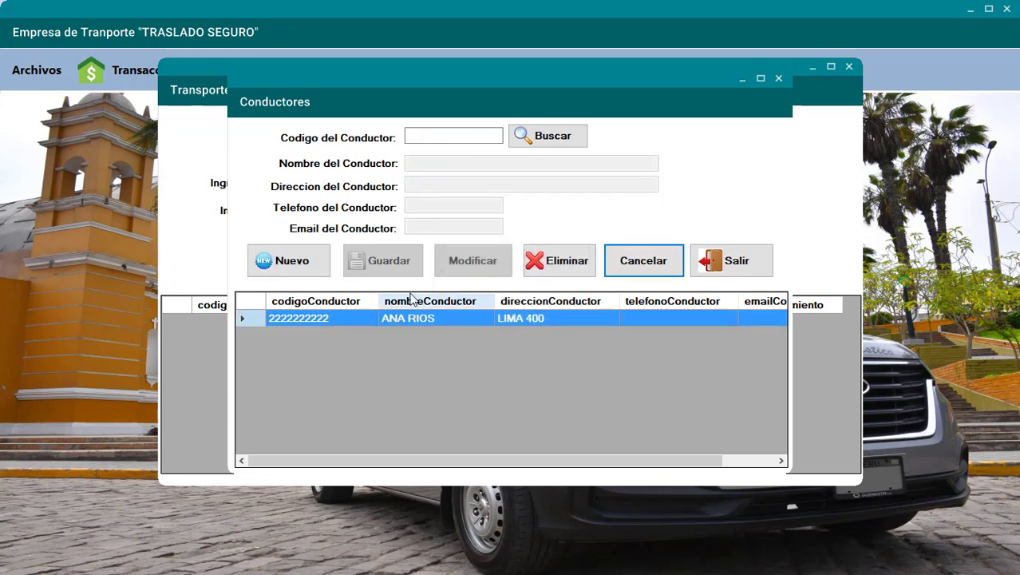
- Start a new driver record and, after the empty-code warning, enter the driver code
{"action": "left_click", "coordinate": [309, 266]}
{"action": "left_click", "coordinate": [389, 269]}
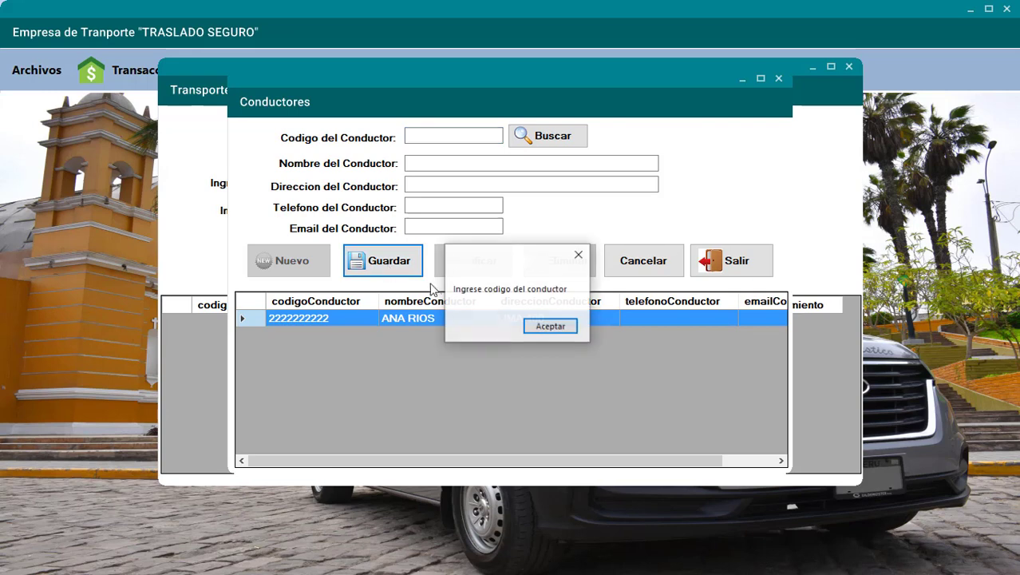
{"action": "left_click", "coordinate": [546, 326]}
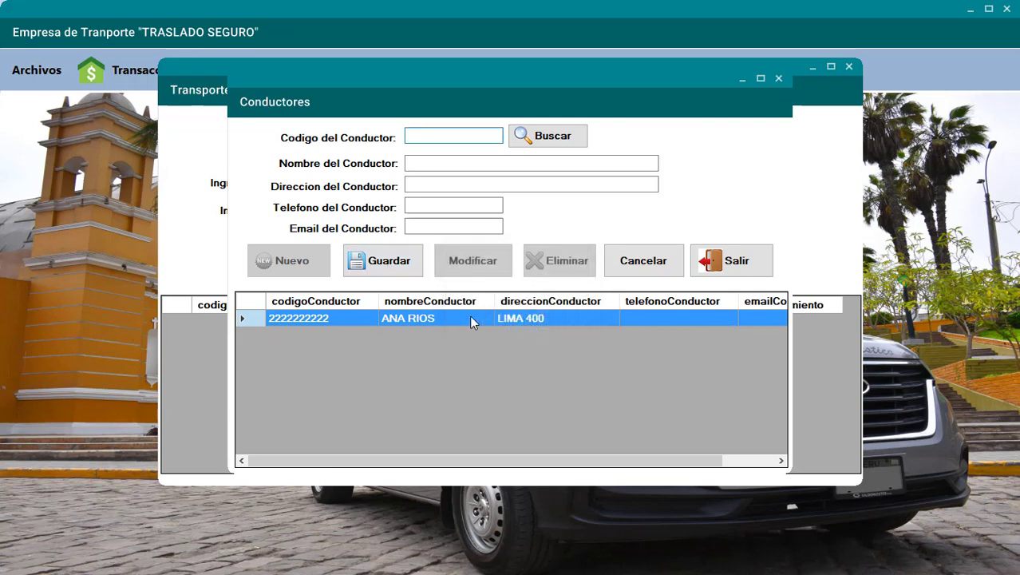
{"action": "type", "text": "1111111111"}
{"action": "key", "text": "BackSpace"}
{"action": "key", "text": "BackSpace"}
{"action": "key", "text": "BackSpace"}
{"action": "key", "text": "BackSpace"}
{"action": "key", "text": "BackSpace"}
{"action": "key", "text": "BackSpace"}
{"action": "key", "text": "BackSpace"}
{"action": "key", "text": "BackSpace"}
{"action": "key", "text": "BackSpace"}
{"action": "key", "text": "BackSpace"}
{"action": "type", "text": "2222222222"}
- Fill in the driver's name and address and try saving the record
{"action": "left_click", "coordinate": [447, 164]}
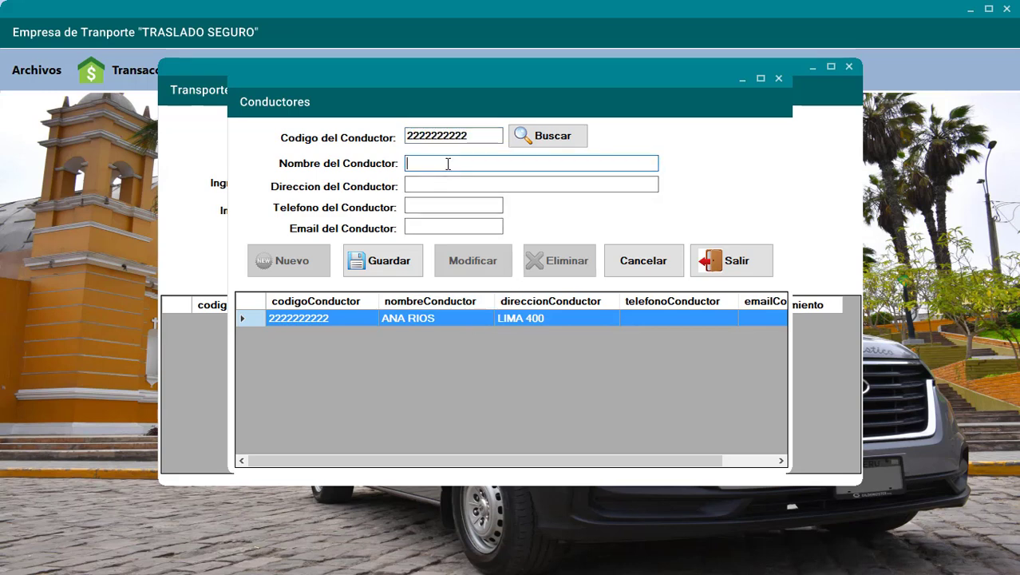
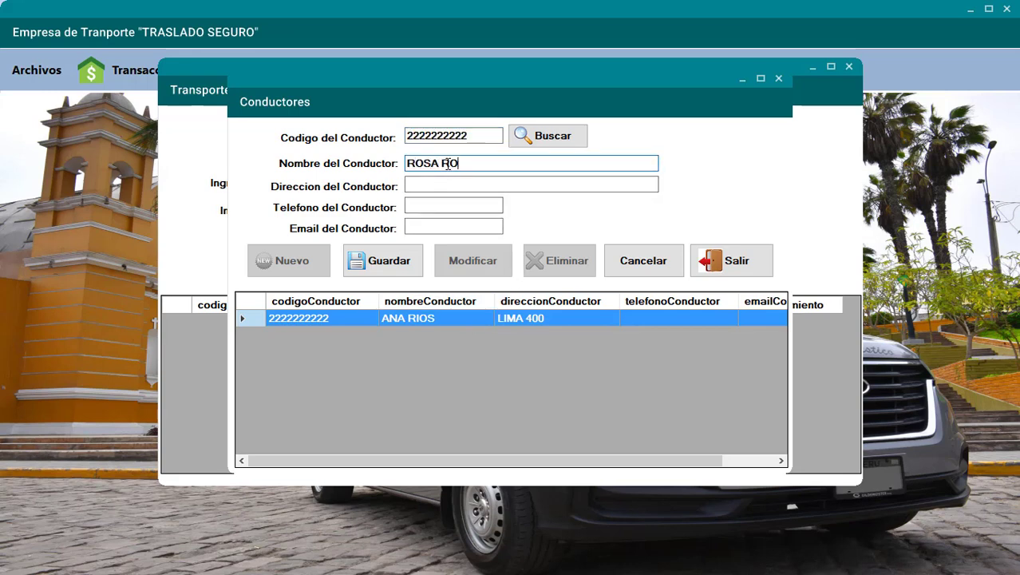
{"action": "left_click", "coordinate": [451, 186]}
{"action": "type", "text": "LIMA "}
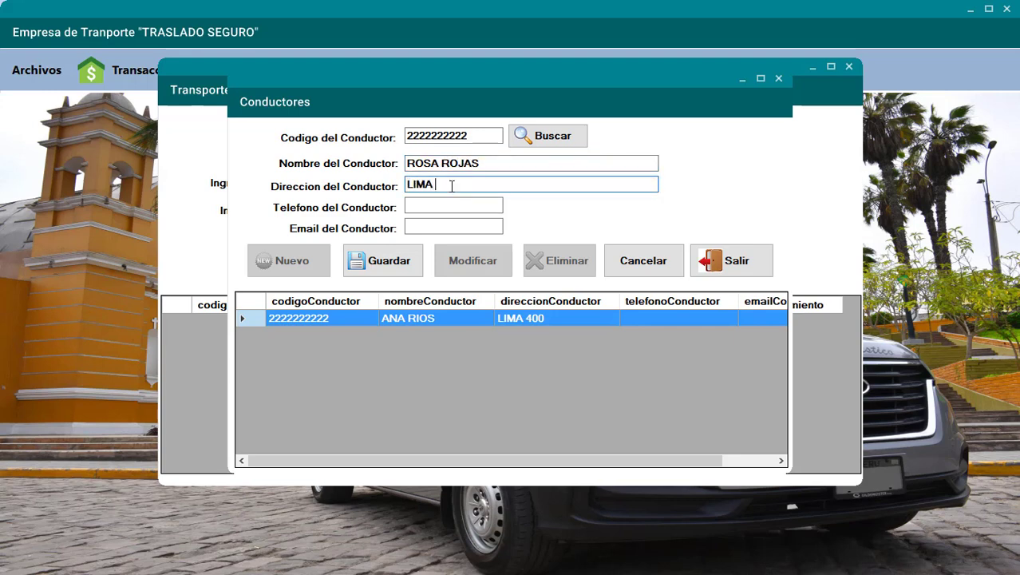
{"action": "type", "text": "300"}
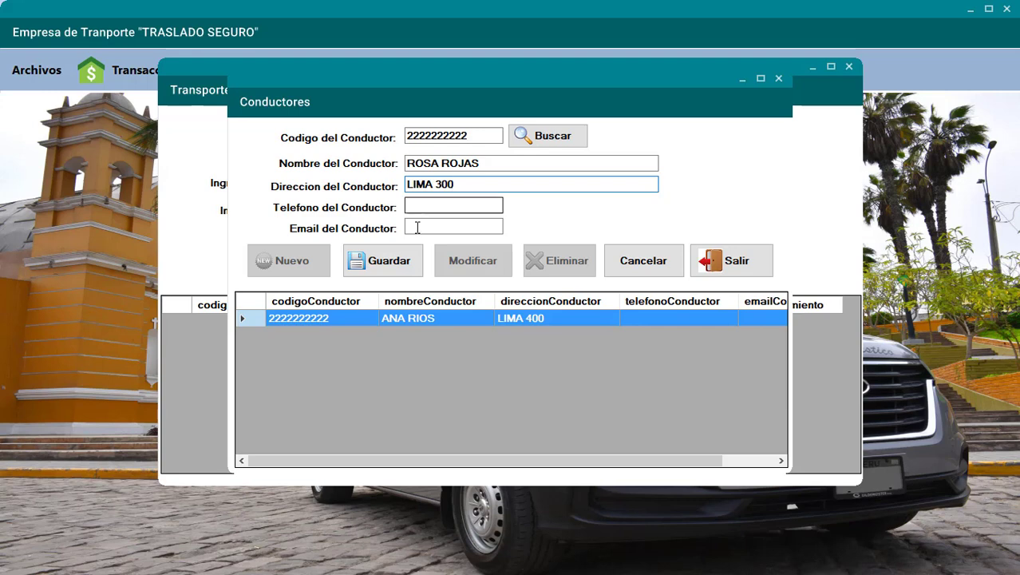
{"action": "left_click", "coordinate": [386, 260]}
- After the duplicate-code rejection, append 3 to the driver code and save successfully
{"action": "left_click", "coordinate": [547, 327]}
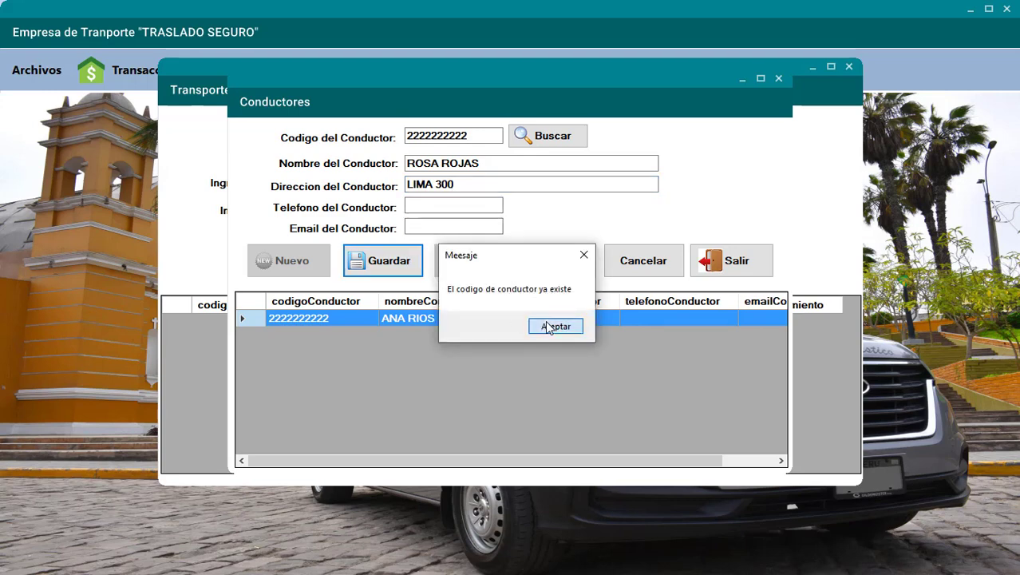
{"action": "type", "text": "33"}
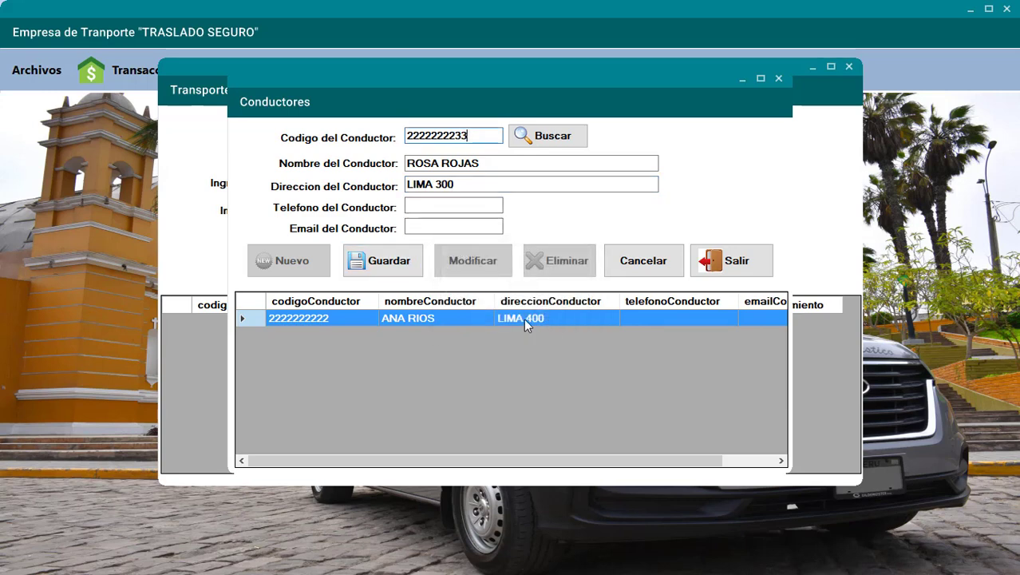
{"action": "left_click", "coordinate": [402, 264]}
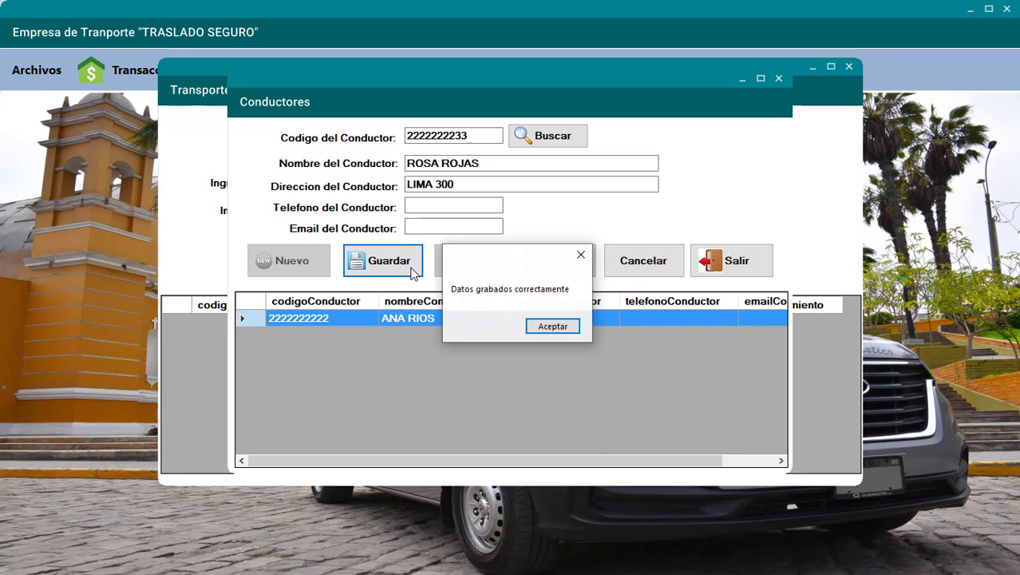
{"action": "left_click", "coordinate": [549, 328]}
{"action": "left_click", "coordinate": [298, 266]}
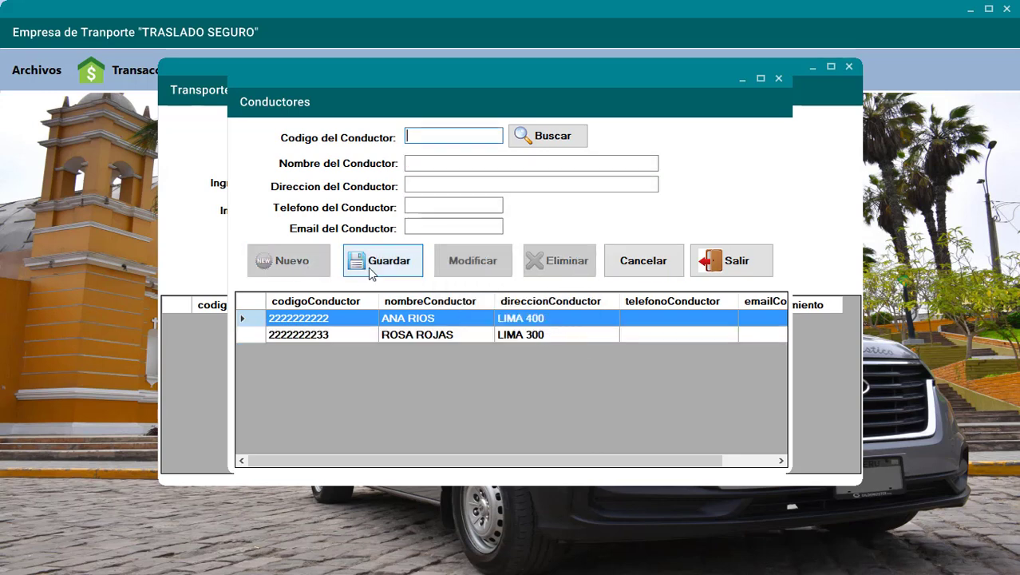
- After the missing-code warning, enter the third driver's code, name and address, and save it
{"action": "left_click", "coordinate": [368, 267]}
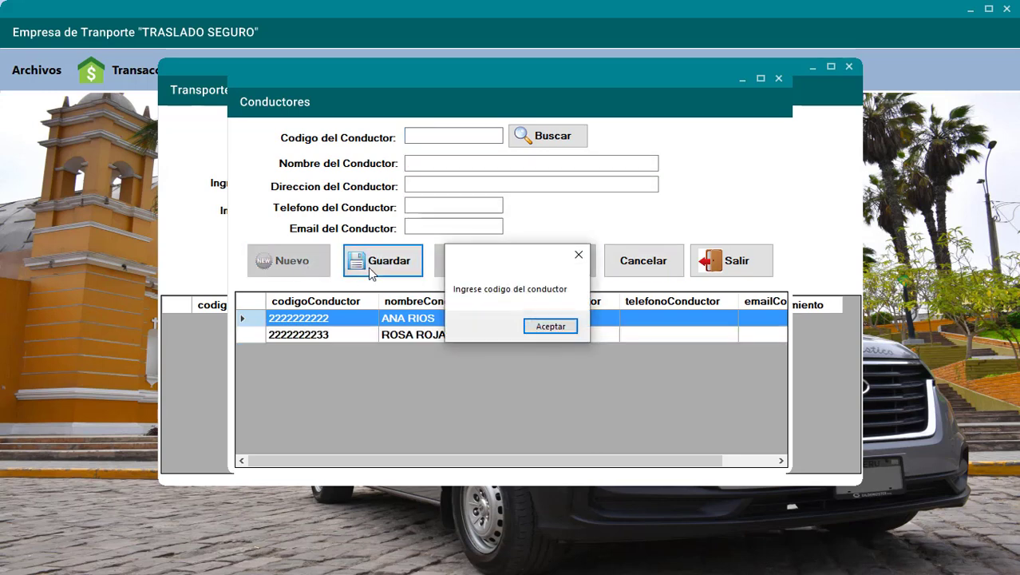
{"action": "left_click", "coordinate": [550, 328]}
{"action": "type", "text": "222222222244"}
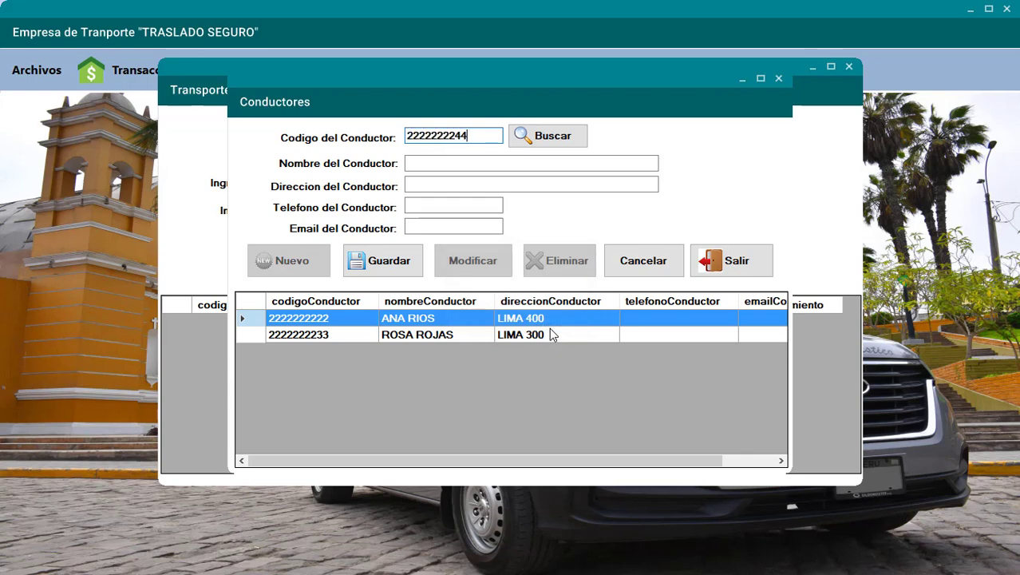
{"action": "left_click", "coordinate": [433, 164]}
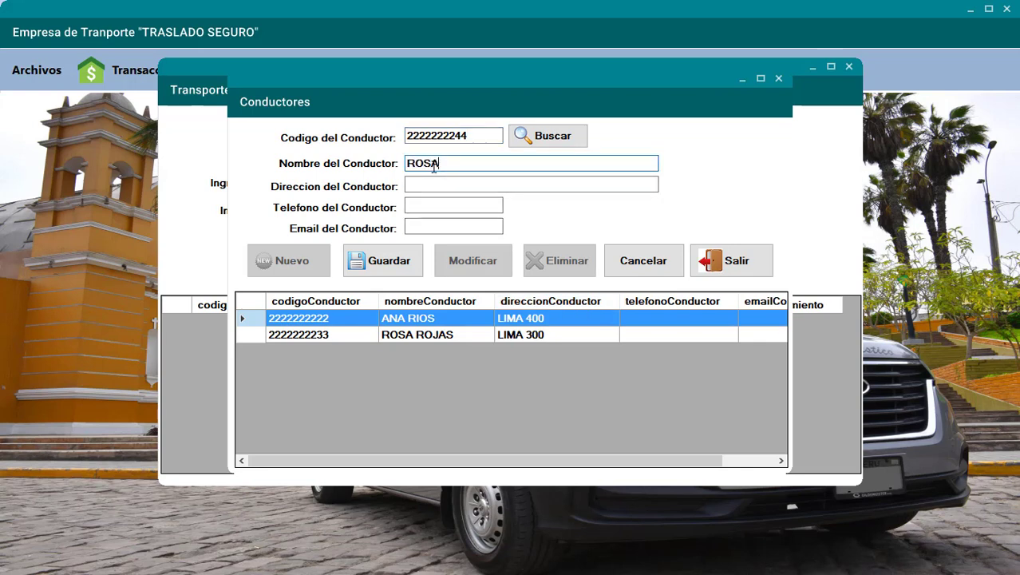
{"action": "left_click", "coordinate": [431, 184]}
{"action": "type", "text": "LI"}
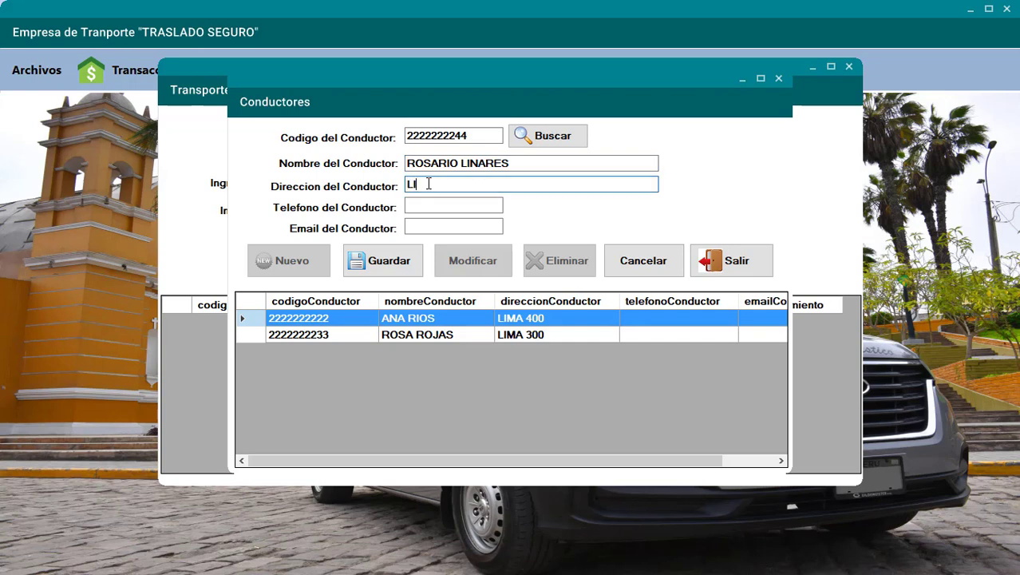
{"action": "type", "text": "MA 400"}
{"action": "left_click", "coordinate": [388, 266]}
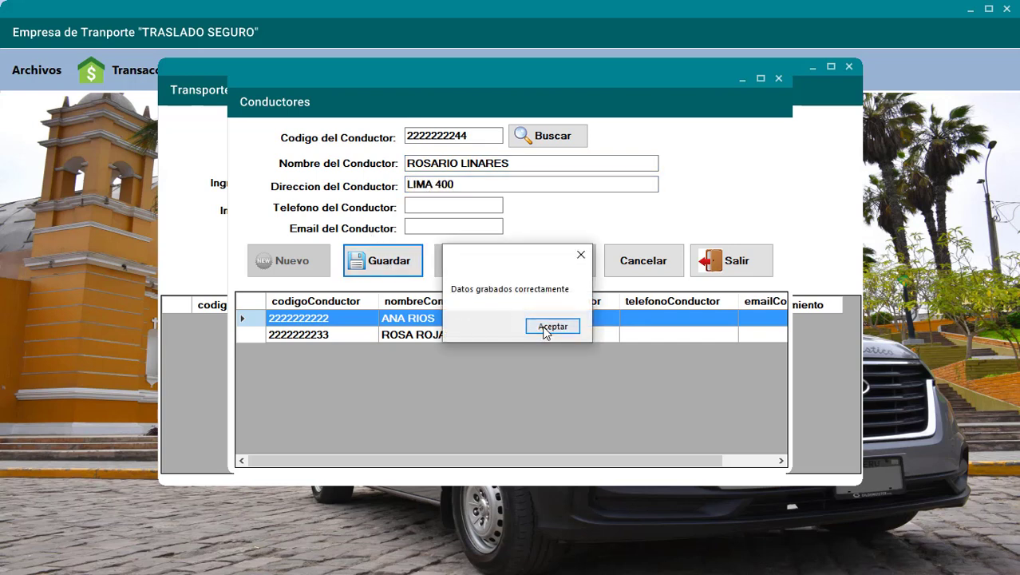
{"action": "left_click", "coordinate": [546, 327]}
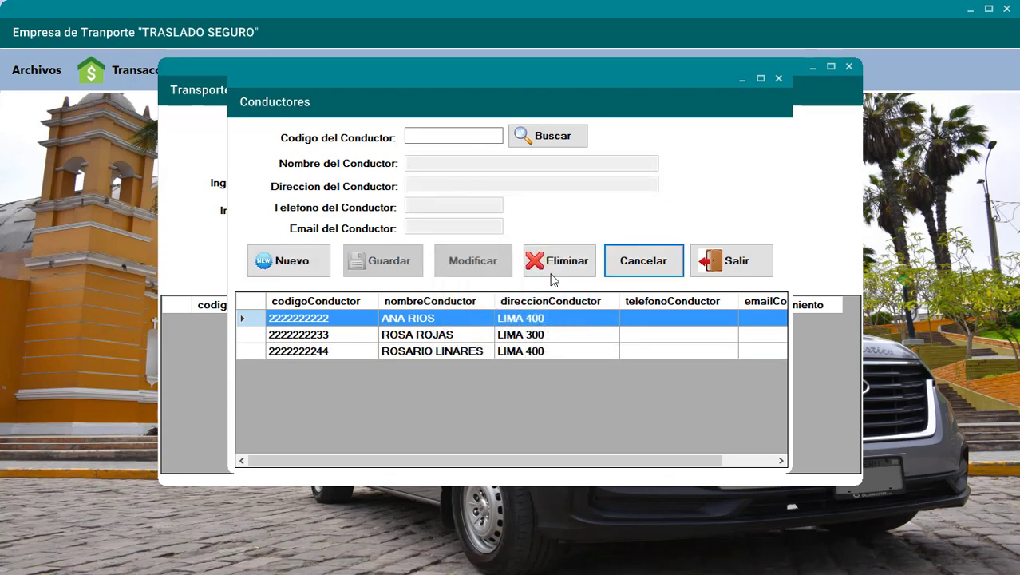
{"action": "left_click", "coordinate": [435, 138]}
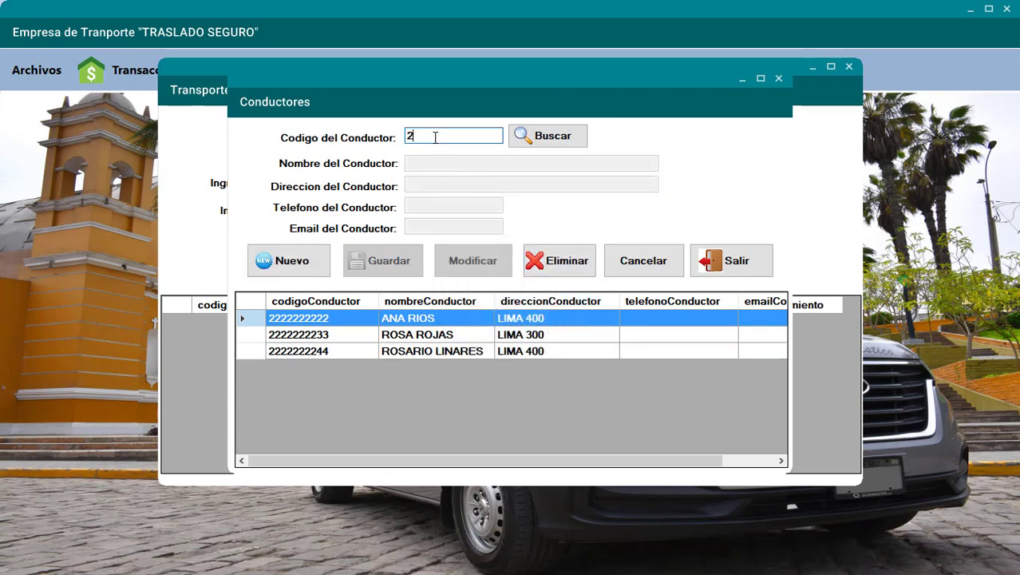
- Look up the driver by code and save an updated phone number
{"action": "type", "text": "2222222222"}
{"action": "left_click", "coordinate": [534, 140]}
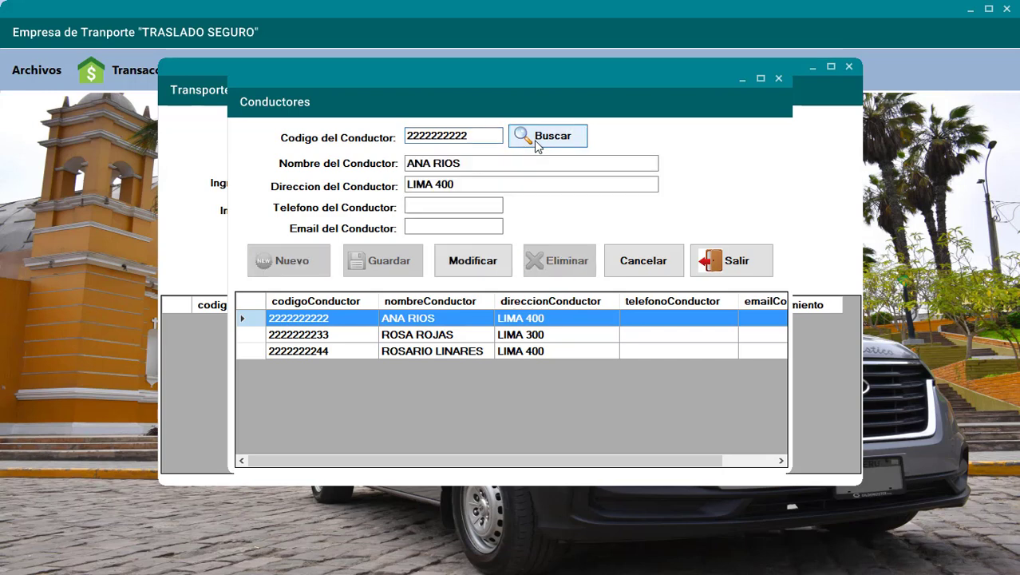
{"action": "left_click", "coordinate": [450, 207]}
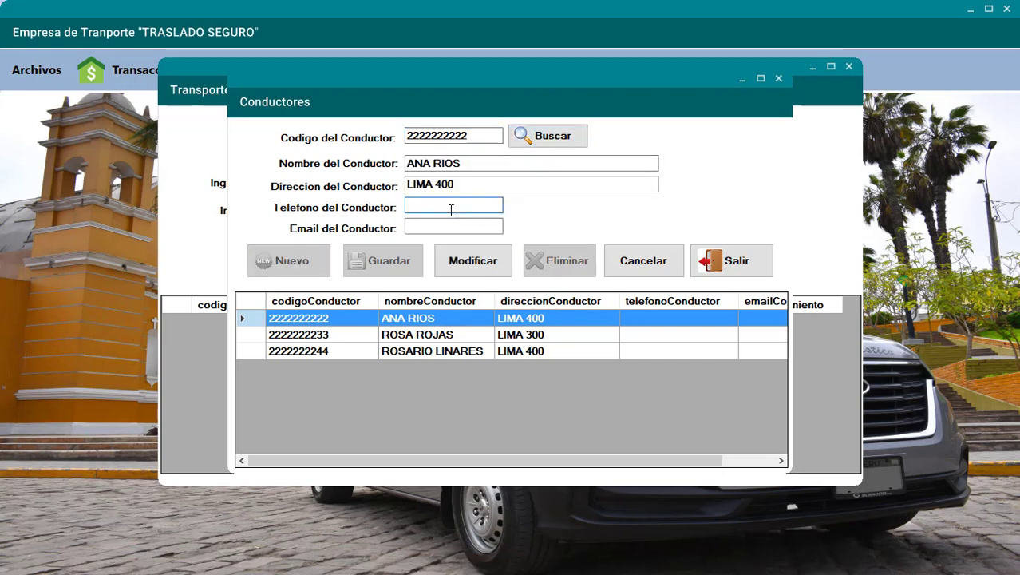
{"action": "type", "text": "6666666666"}
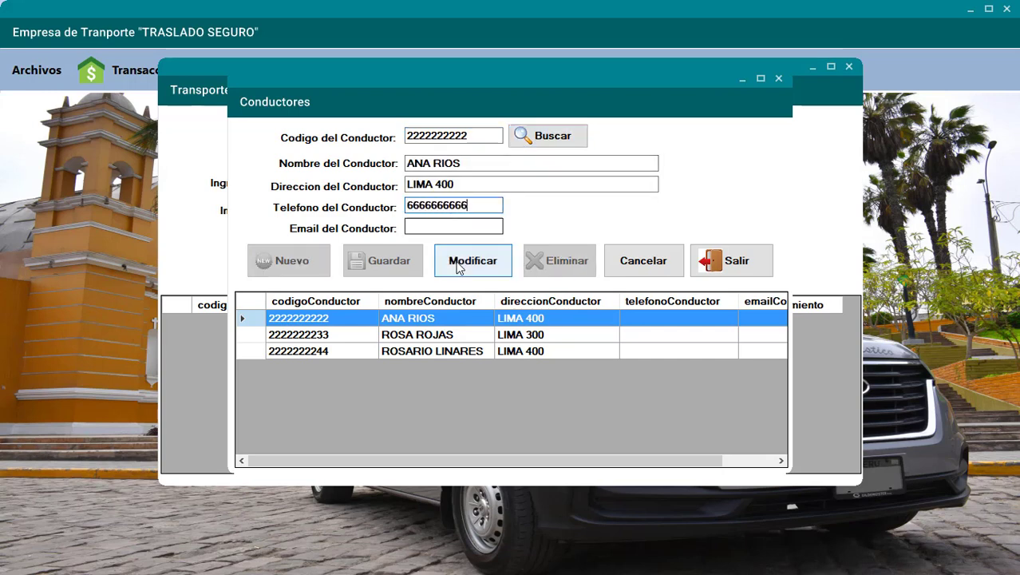
{"action": "left_click", "coordinate": [458, 268]}
{"action": "left_click", "coordinate": [556, 326]}
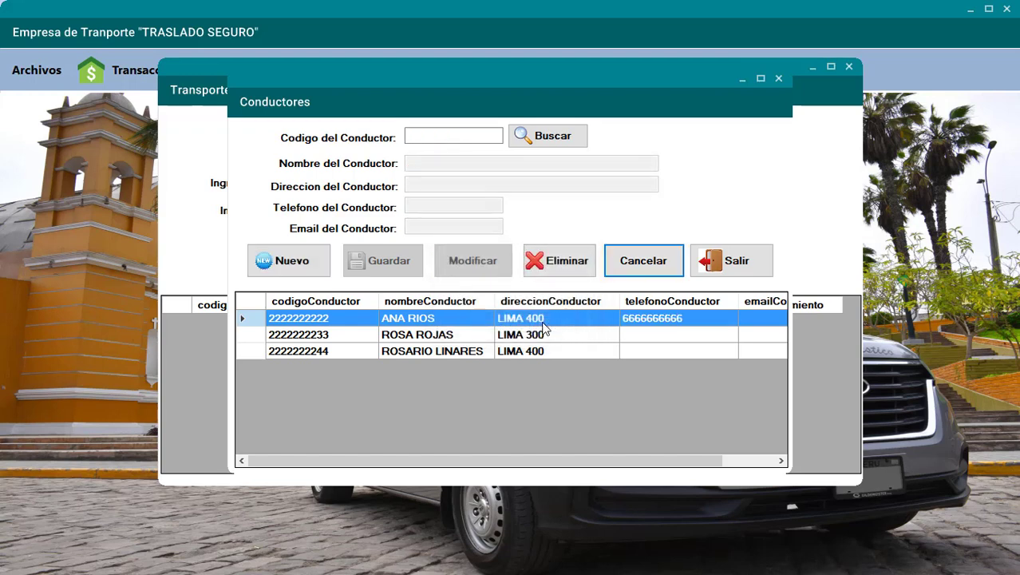
- Look up the same driver again and save its e-mail address
{"action": "left_click", "coordinate": [420, 137]}
{"action": "type", "text": "222222222244"}
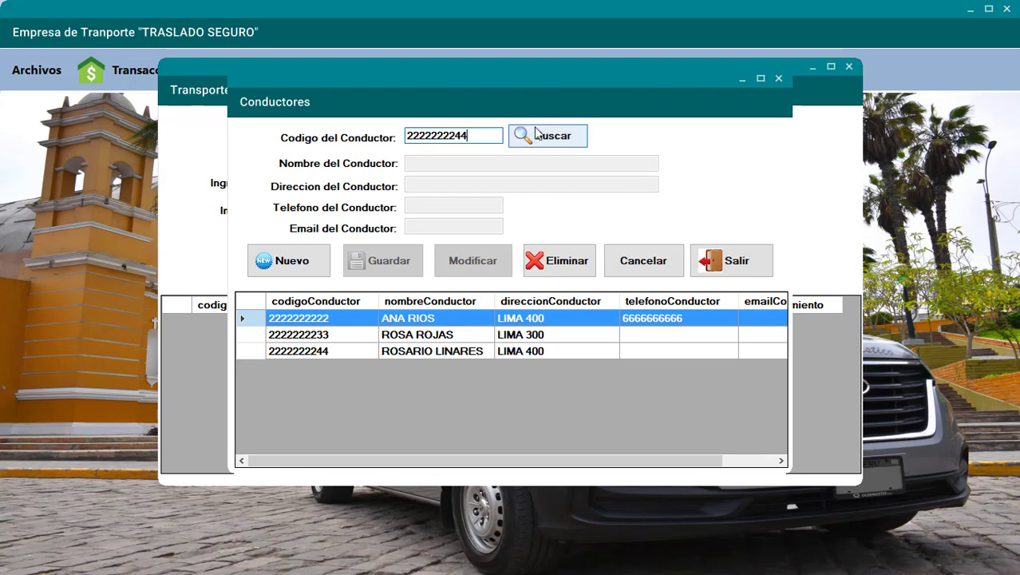
{"action": "left_click", "coordinate": [539, 136]}
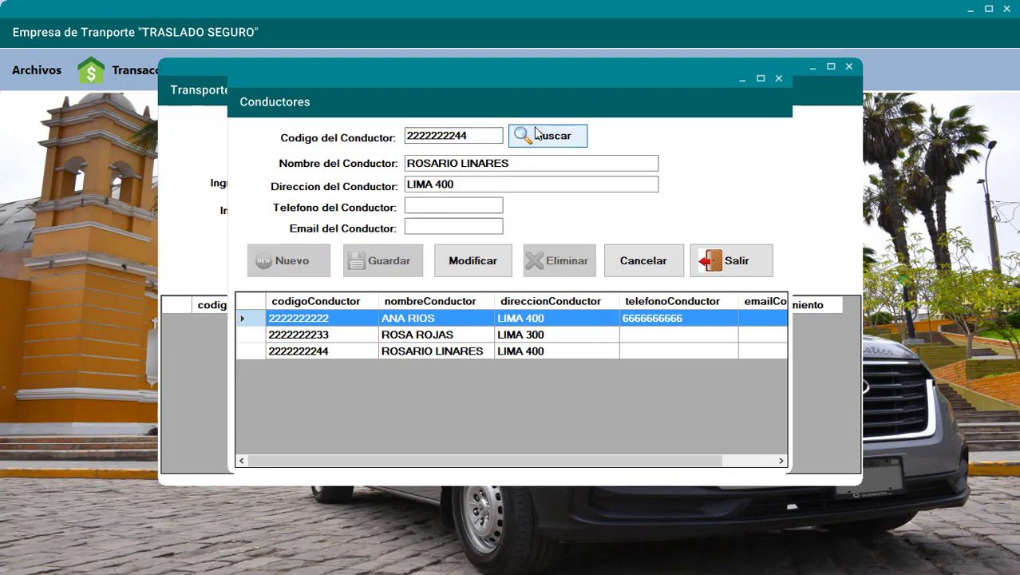
{"action": "left_click", "coordinate": [429, 227]}
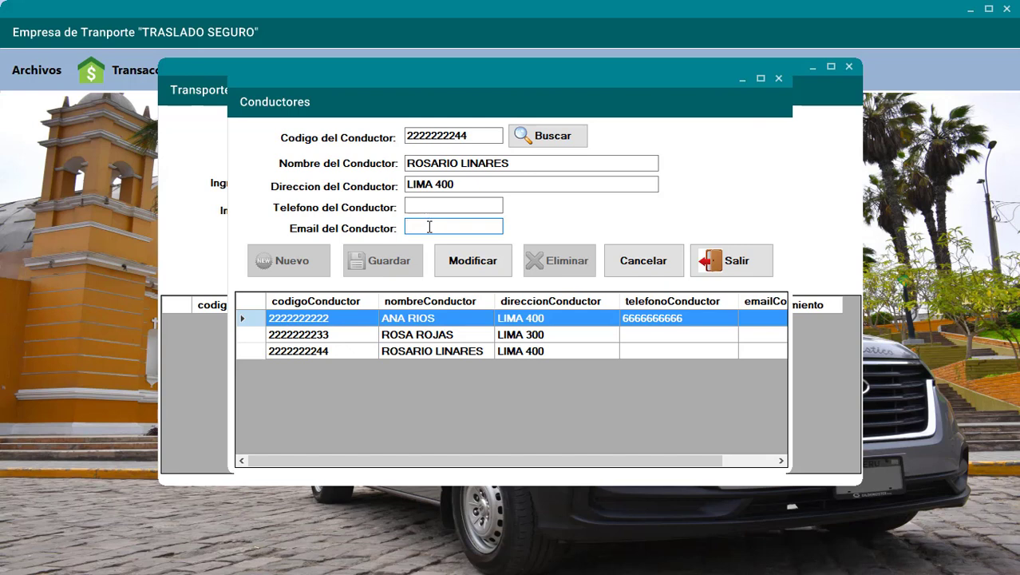
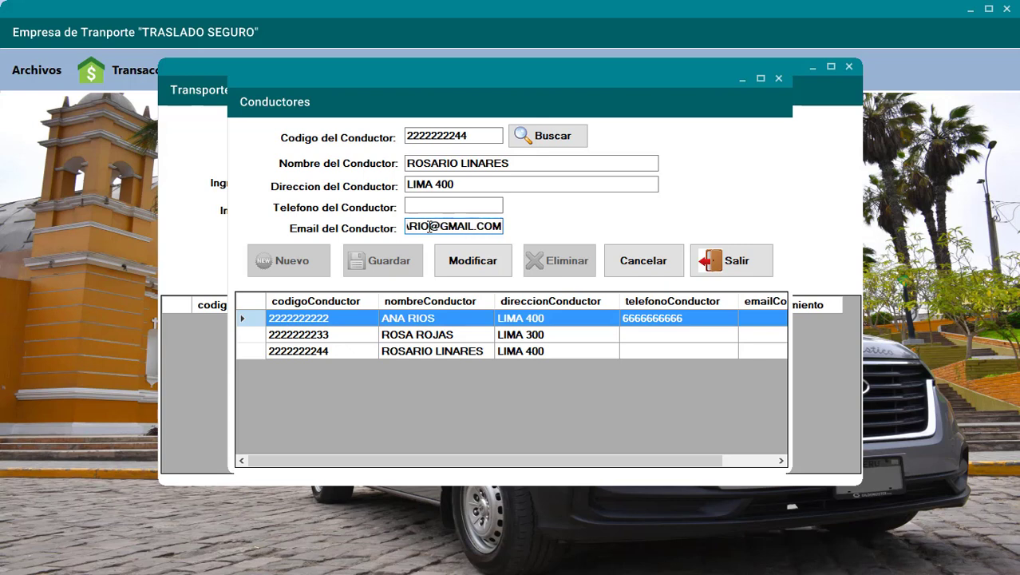
{"action": "left_click", "coordinate": [446, 258]}
{"action": "left_click", "coordinate": [546, 327]}
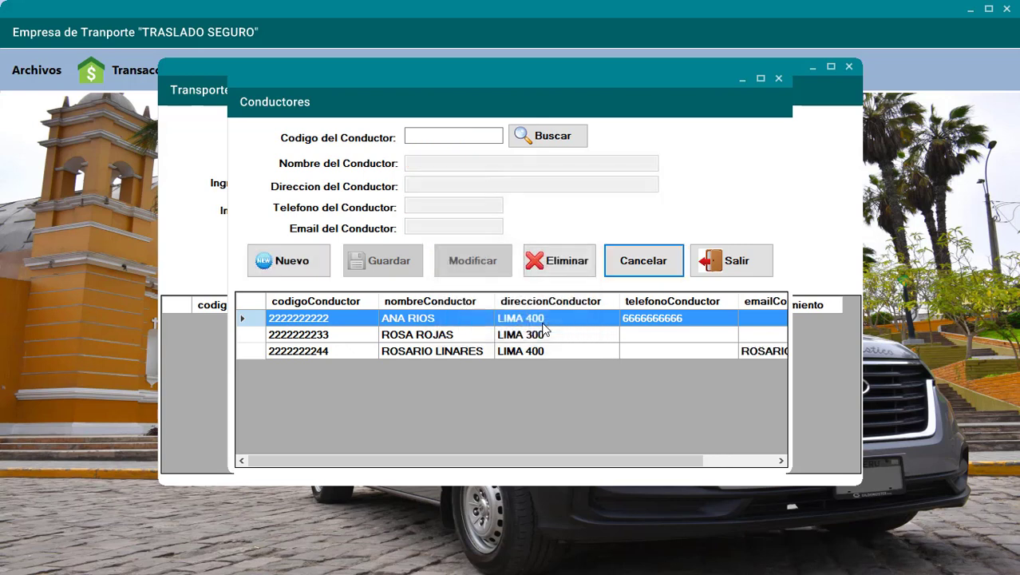
- Start deleting the first driver but cancel, then close the drivers window
{"action": "left_click_drag", "start_coordinate": [653, 452], "coordinate": [450, 425]}
{"action": "left_click", "coordinate": [561, 267]}
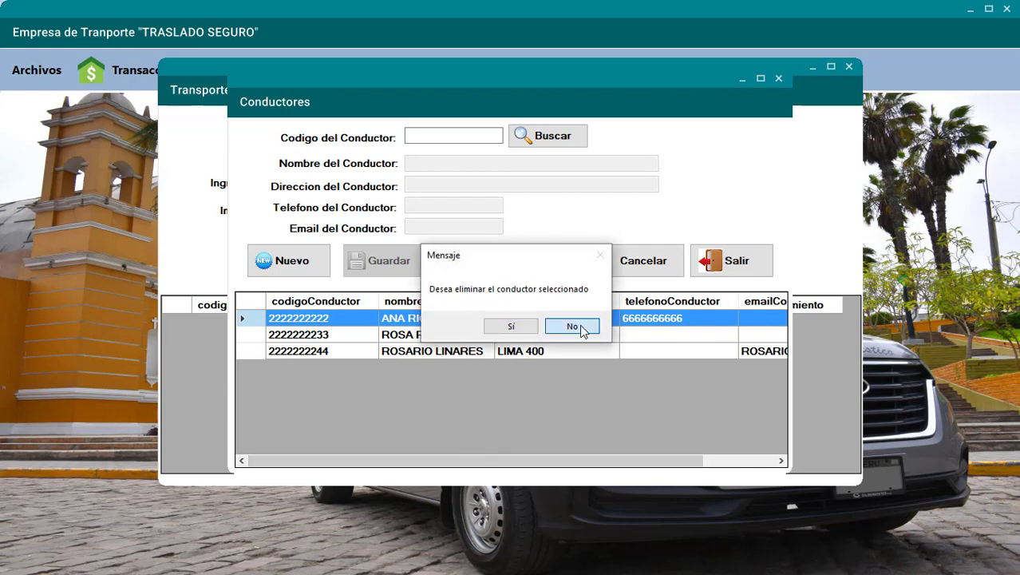
{"action": "left_click", "coordinate": [579, 324]}
{"action": "left_click", "coordinate": [735, 262]}
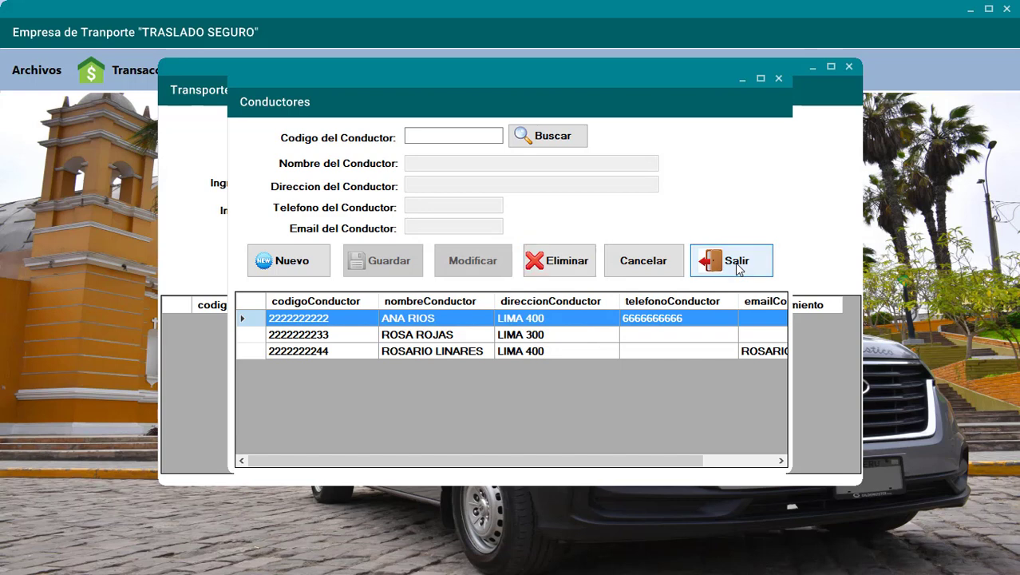
- Set the movement's driver code via autocomplete, then bring up the services catalogue
{"action": "left_click", "coordinate": [438, 180]}
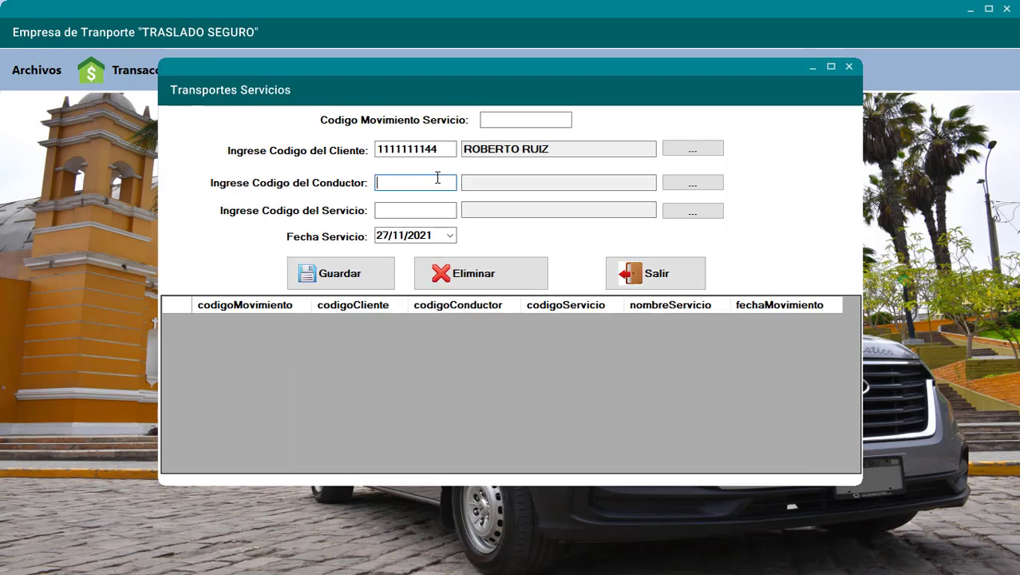
{"action": "type", "text": "2222222222"}
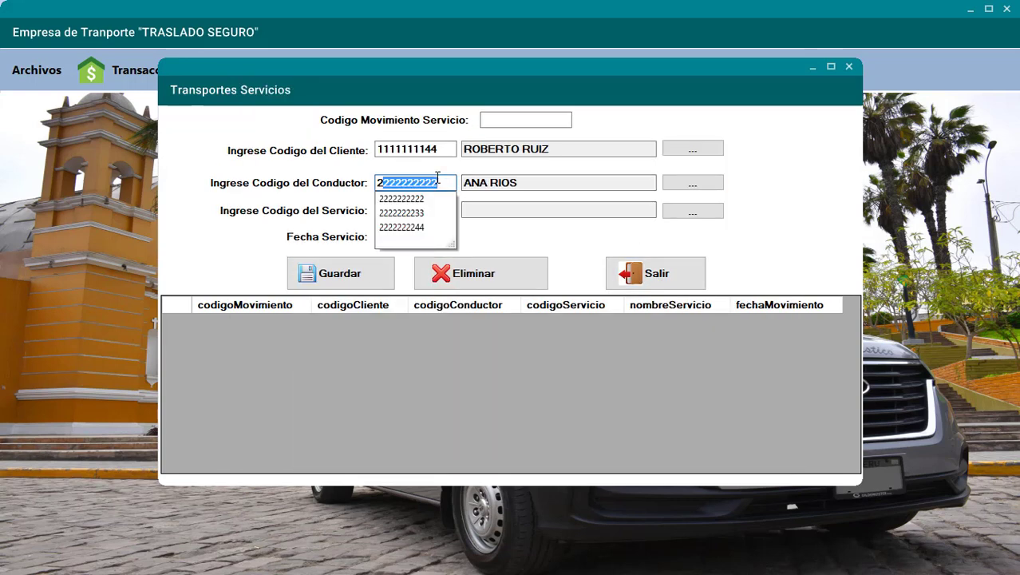
{"action": "key", "text": "Return"}
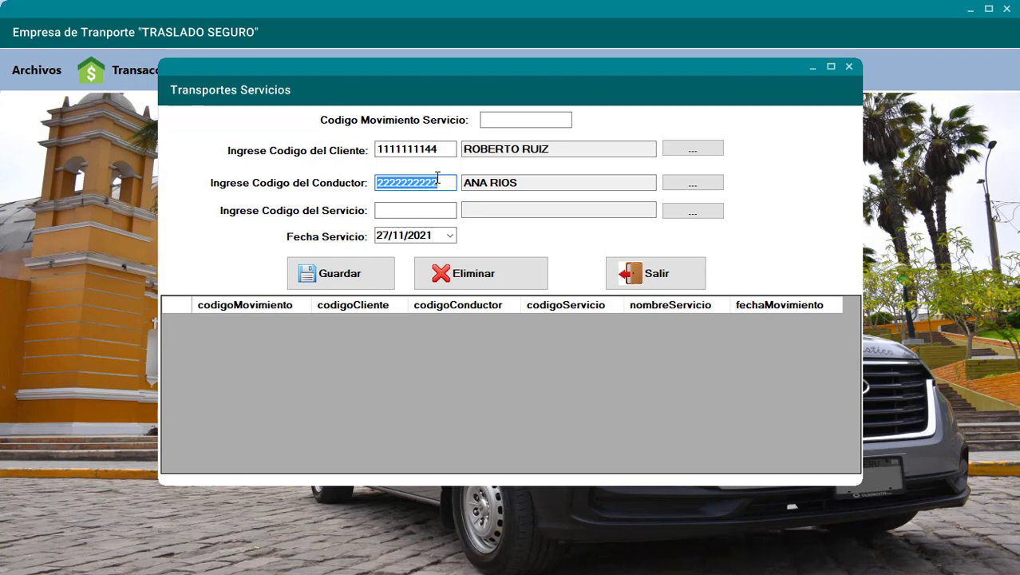
{"action": "type", "text": "222"}
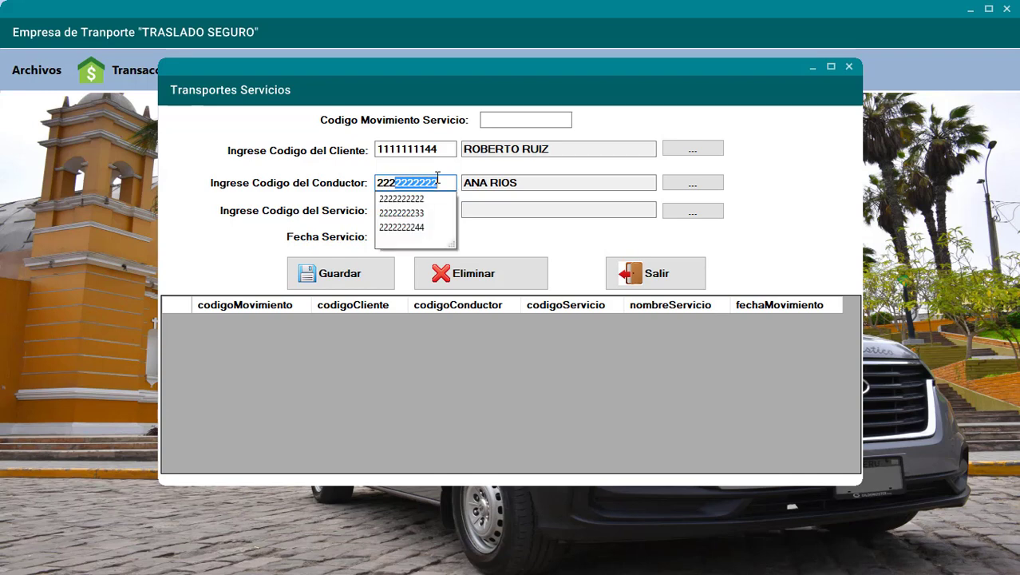
{"action": "type", "text": "22222"}
{"action": "type", "text": "3"}
{"action": "key", "text": "Return"}
{"action": "left_click", "coordinate": [423, 210]}
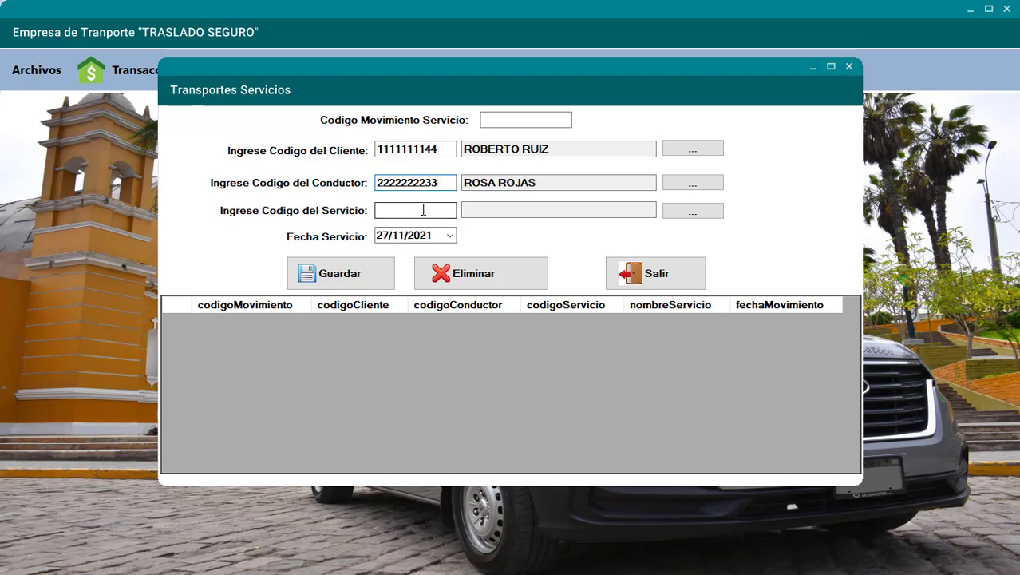
{"action": "left_click", "coordinate": [679, 214]}
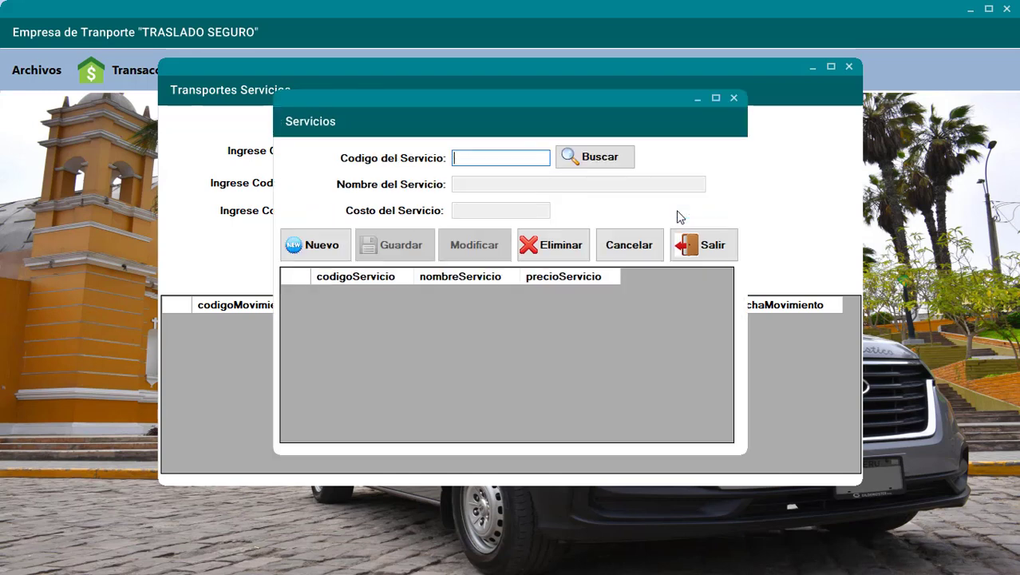
{"action": "type", "text": "3333333333"}
{"action": "left_click", "coordinate": [342, 242]}
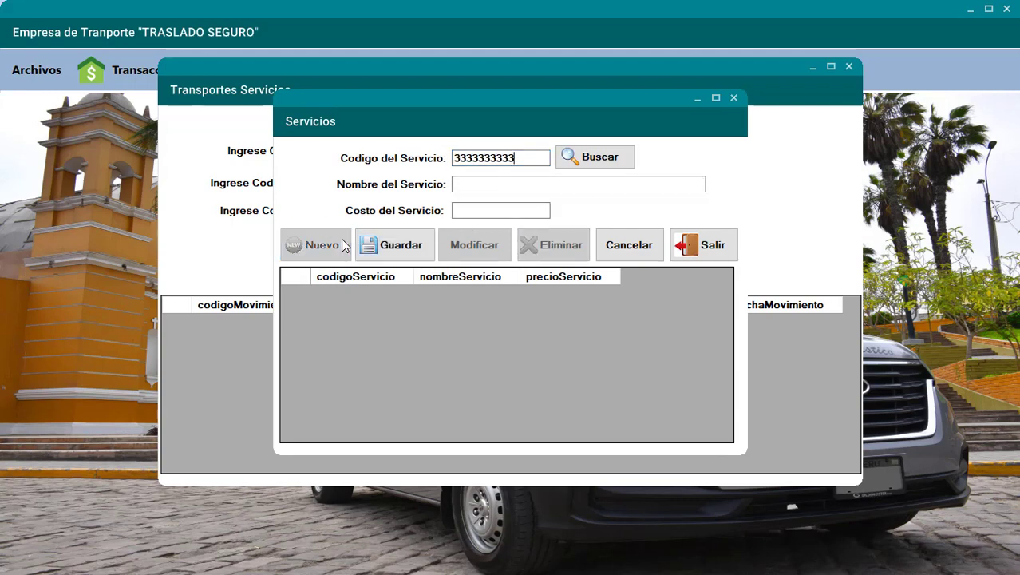
{"action": "left_click", "coordinate": [475, 182]}
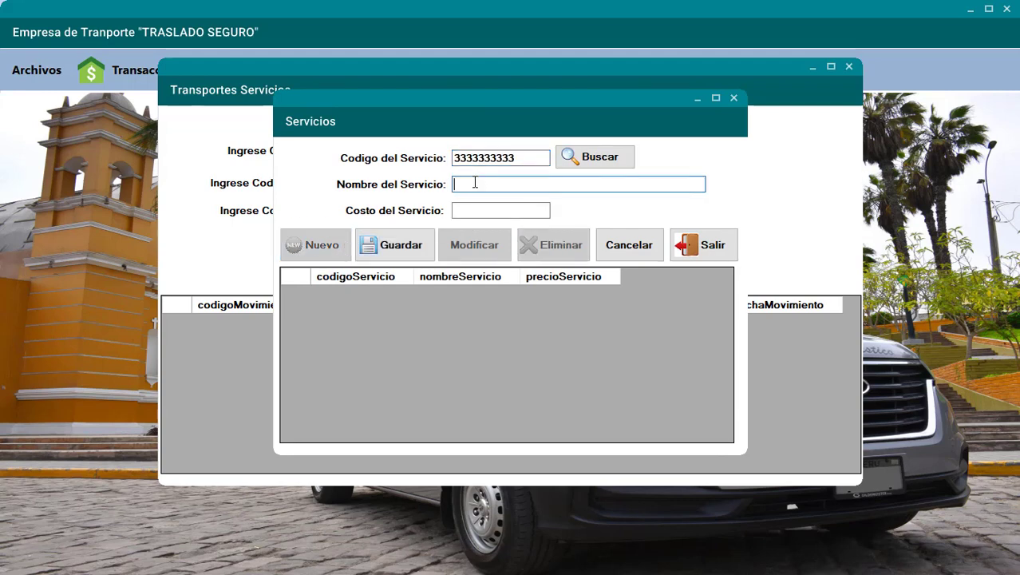
{"action": "type", "text": "RECOJO DE "}
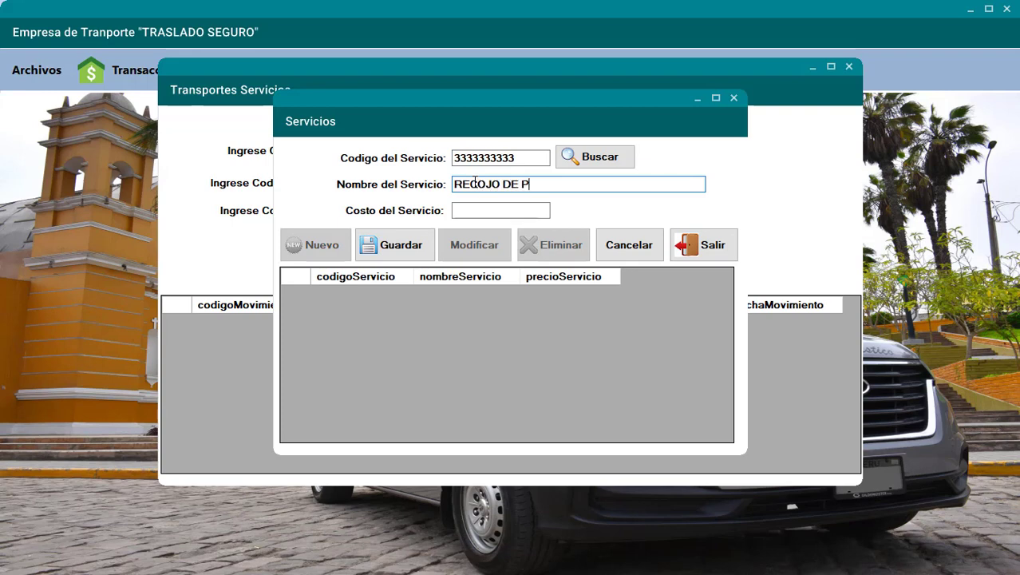
{"action": "type", "text": "PASAJEROS"}
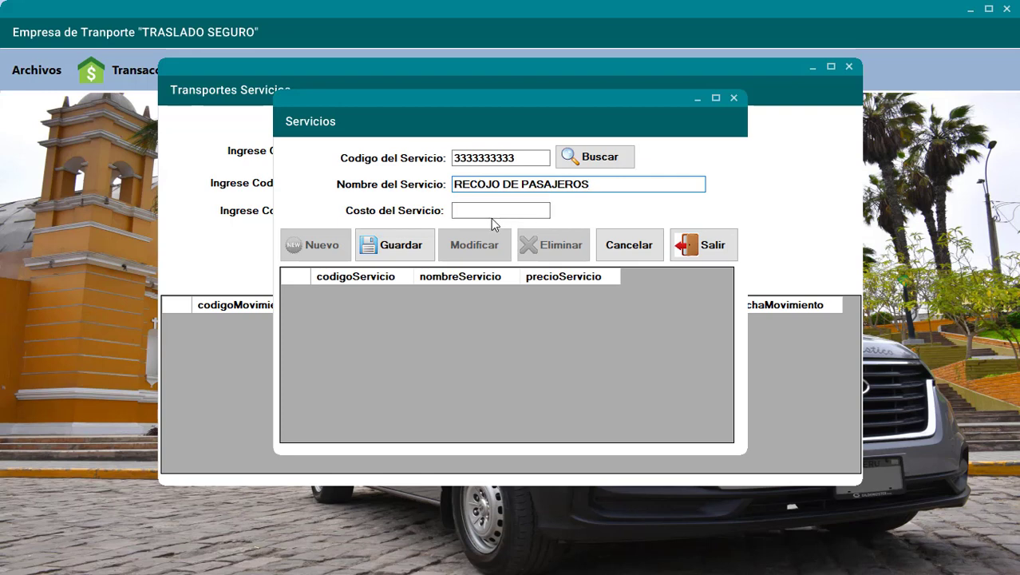
{"action": "left_click", "coordinate": [491, 215]}
{"action": "type", "text": "20"}
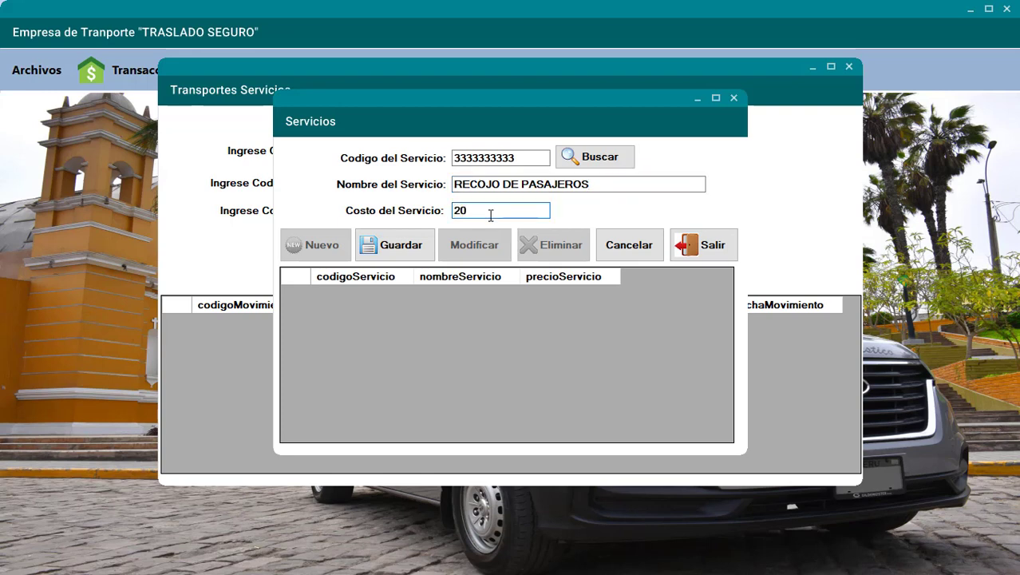
{"action": "left_click", "coordinate": [401, 245]}
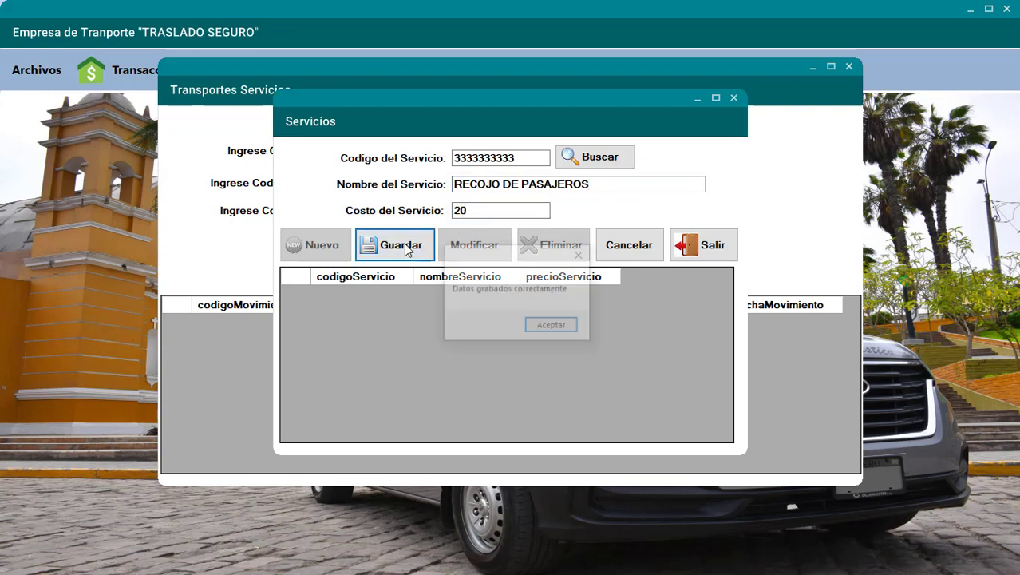
{"action": "left_click", "coordinate": [545, 328]}
{"action": "left_click", "coordinate": [329, 246]}
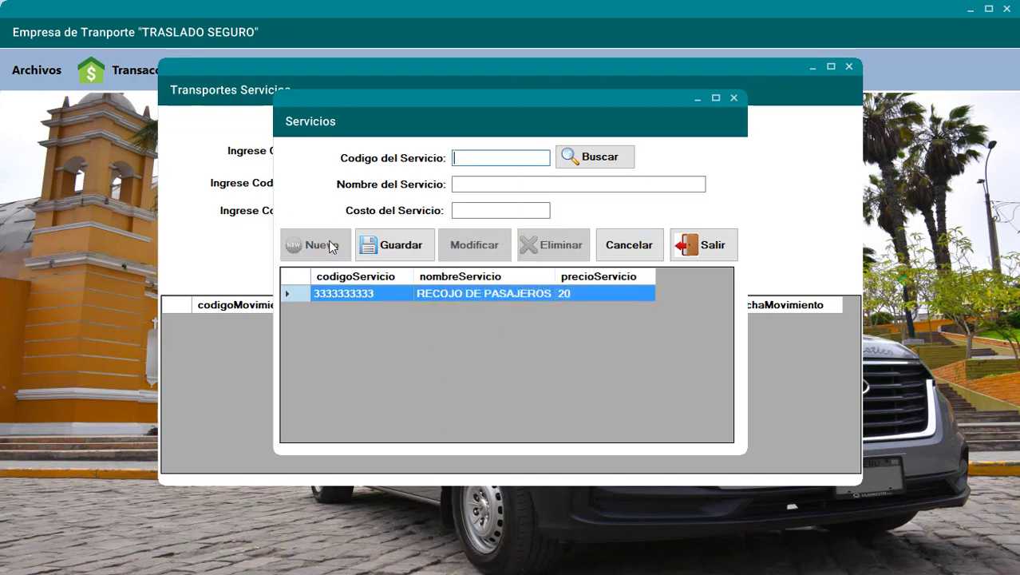
{"action": "left_click", "coordinate": [393, 247]}
{"action": "left_click", "coordinate": [532, 330]}
{"action": "type", "text": "3333333333"}
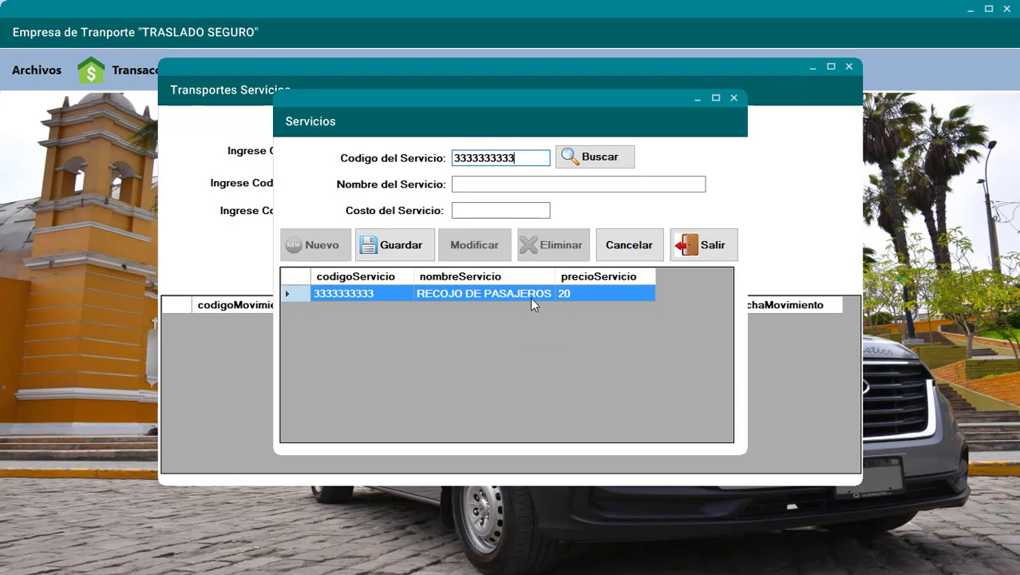
{"action": "left_click", "coordinate": [487, 186]}
{"action": "type", "text": "AL"}
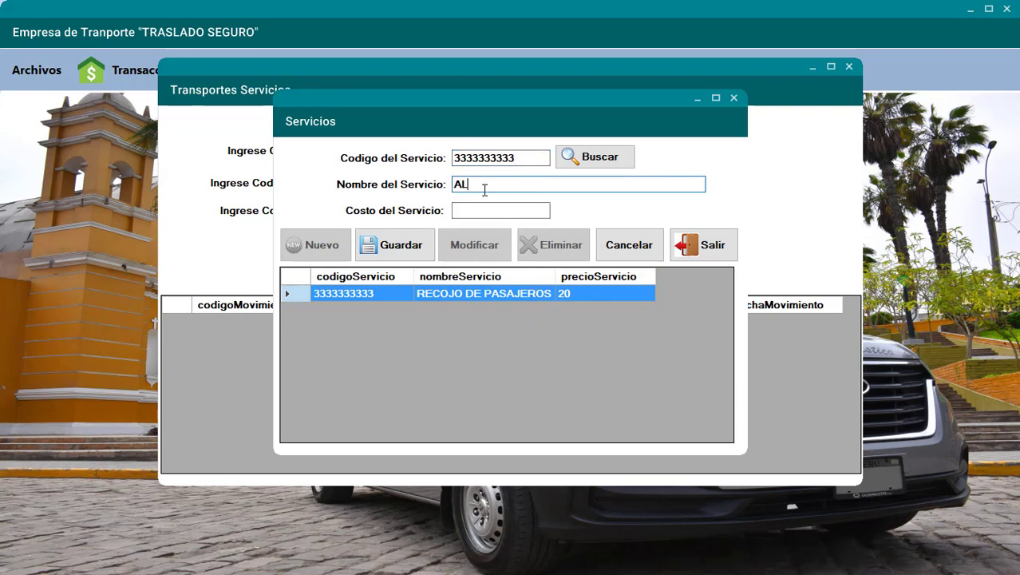
{"action": "type", "text": "QUILER E AUTO"}
{"action": "left_click", "coordinate": [414, 244]}
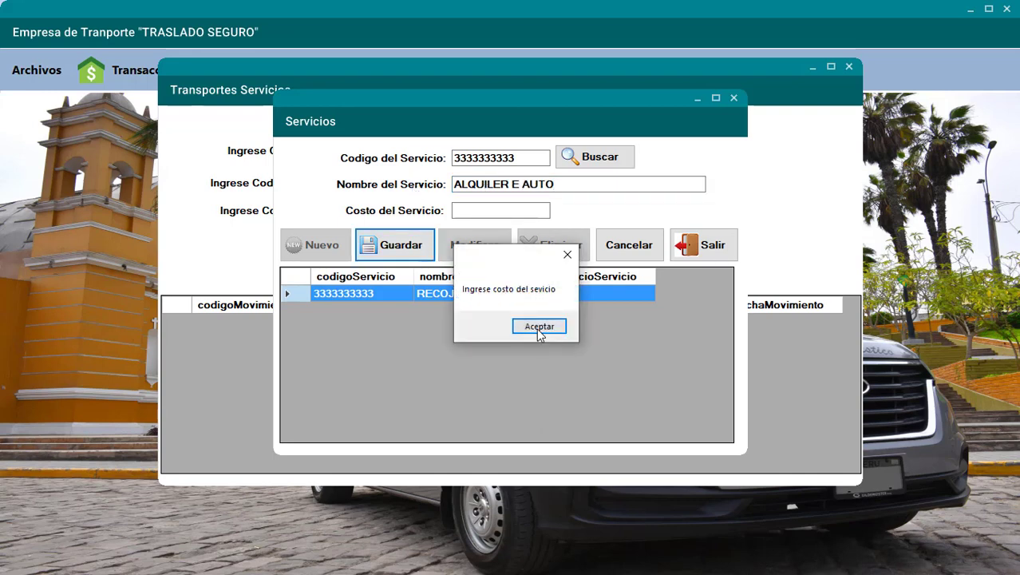
{"action": "left_click", "coordinate": [537, 329]}
{"action": "type", "text": "30"}
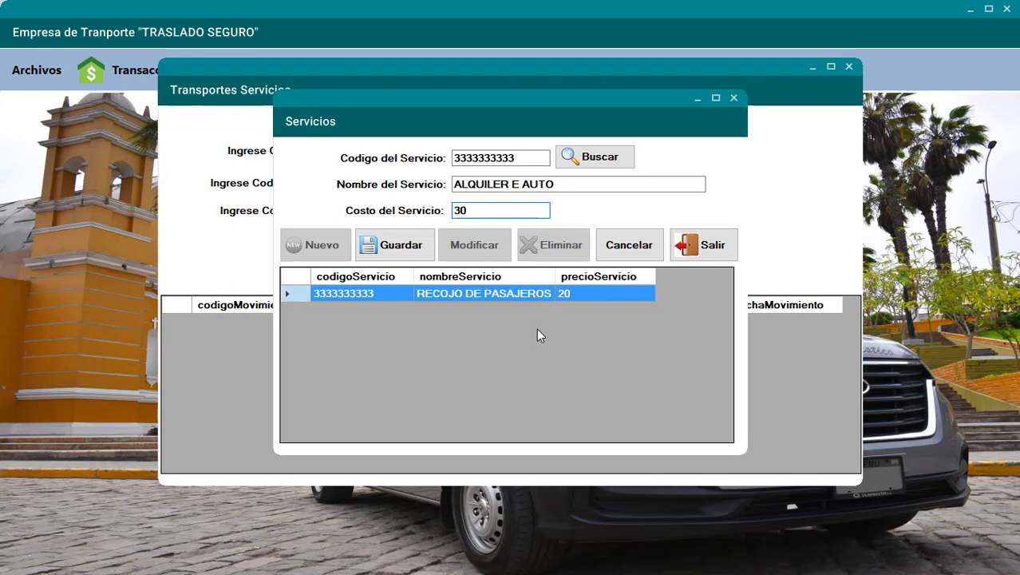
{"action": "left_click", "coordinate": [423, 257]}
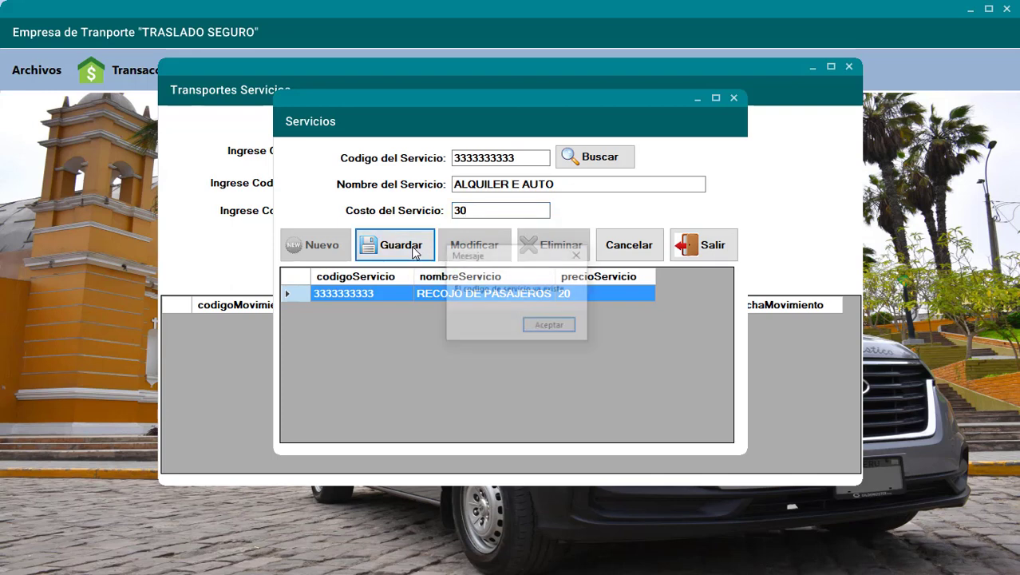
{"action": "left_click", "coordinate": [541, 331]}
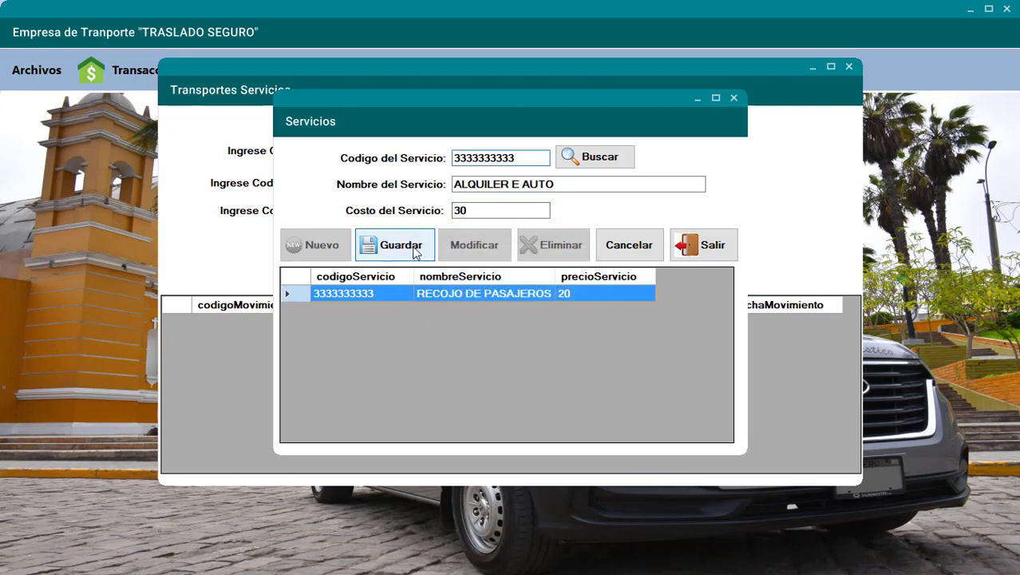
{"action": "left_click", "coordinate": [411, 252]}
{"action": "left_click", "coordinate": [548, 330]}
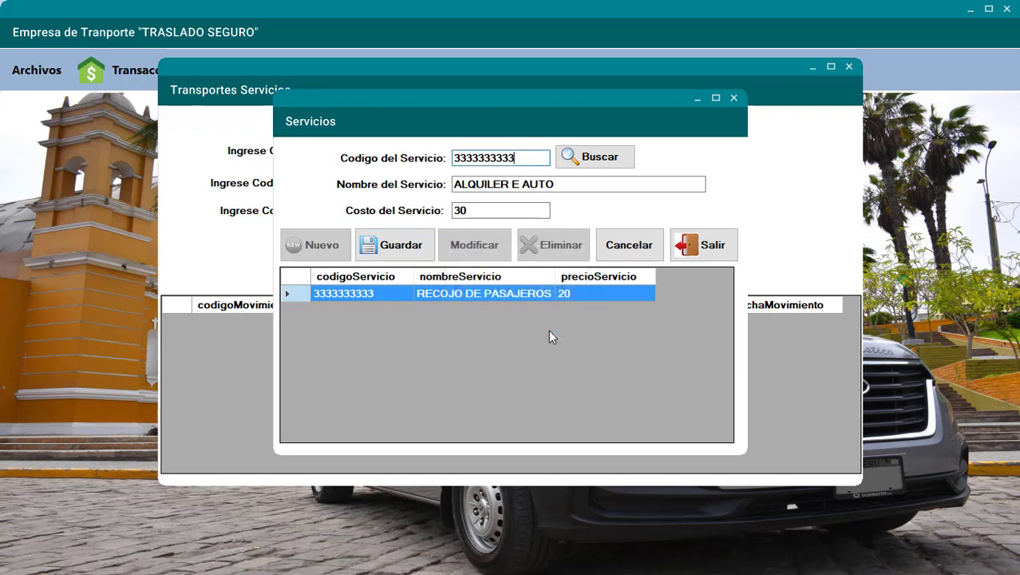
{"action": "key", "text": "BackSpace"}
{"action": "key", "text": "BackSpace"}
{"action": "type", "text": "44"}
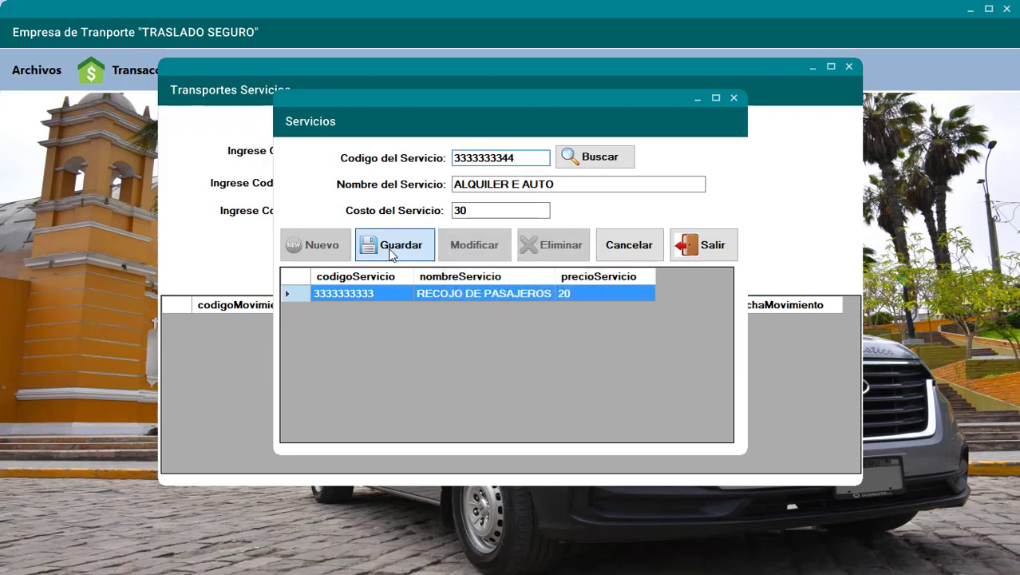
{"action": "left_click", "coordinate": [406, 260]}
{"action": "left_click", "coordinate": [527, 326]}
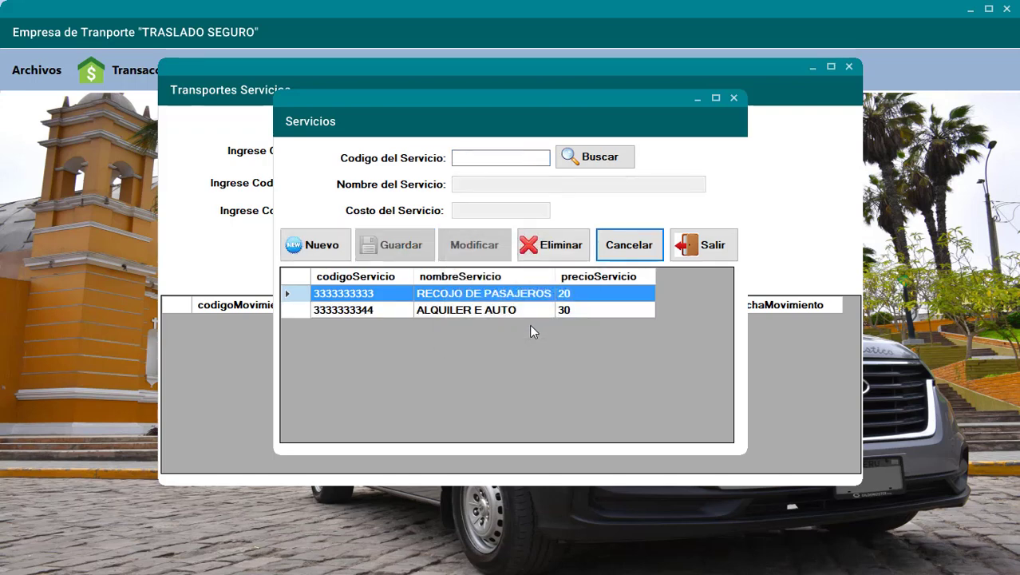
{"action": "left_click", "coordinate": [336, 251]}
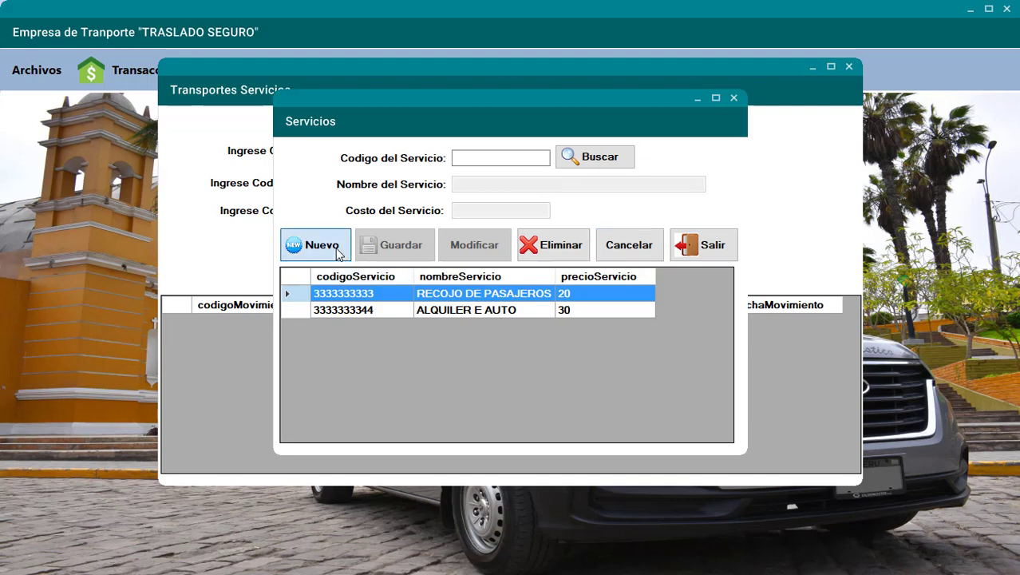
{"action": "type", "text": "3"}
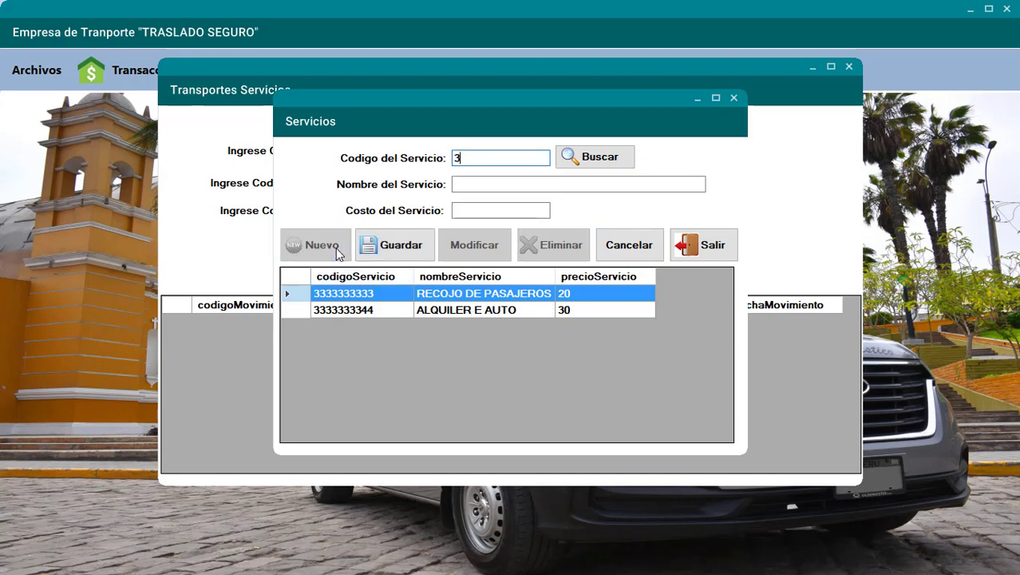
{"action": "type", "text": "33333333355"}
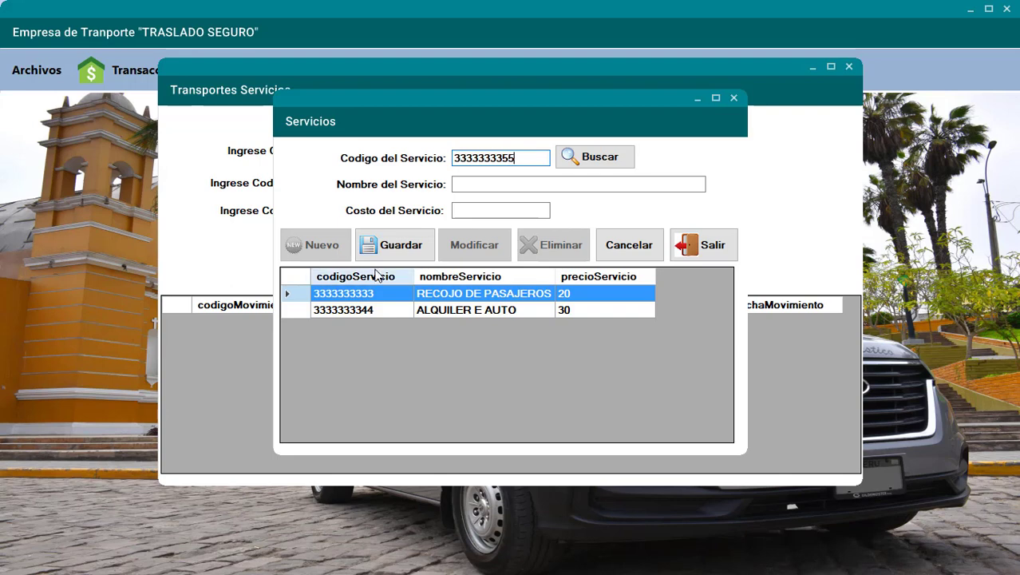
{"action": "left_click", "coordinate": [467, 186]}
{"action": "type", "text": "T"}
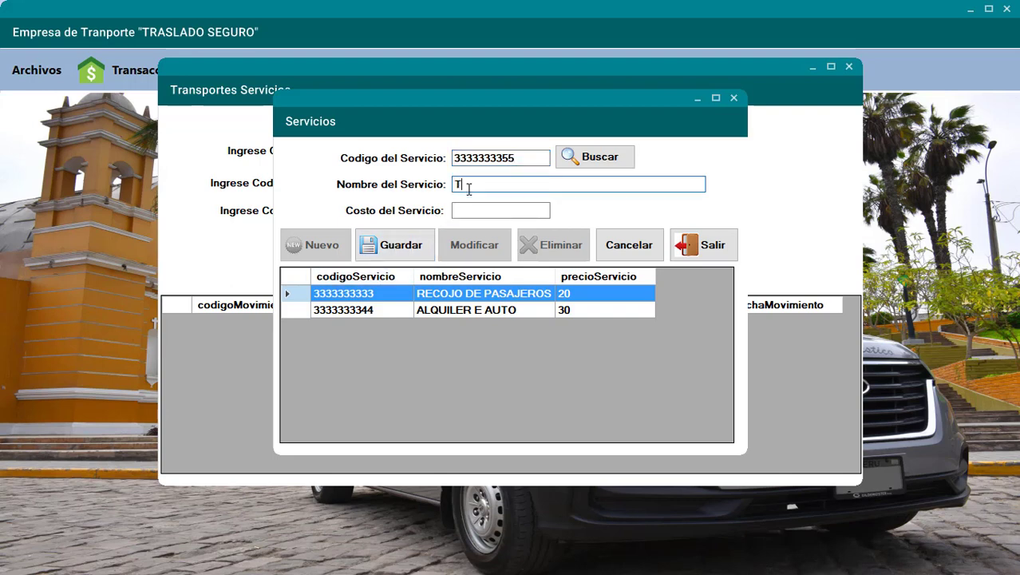
{"action": "type", "text": "RASLADO D"}
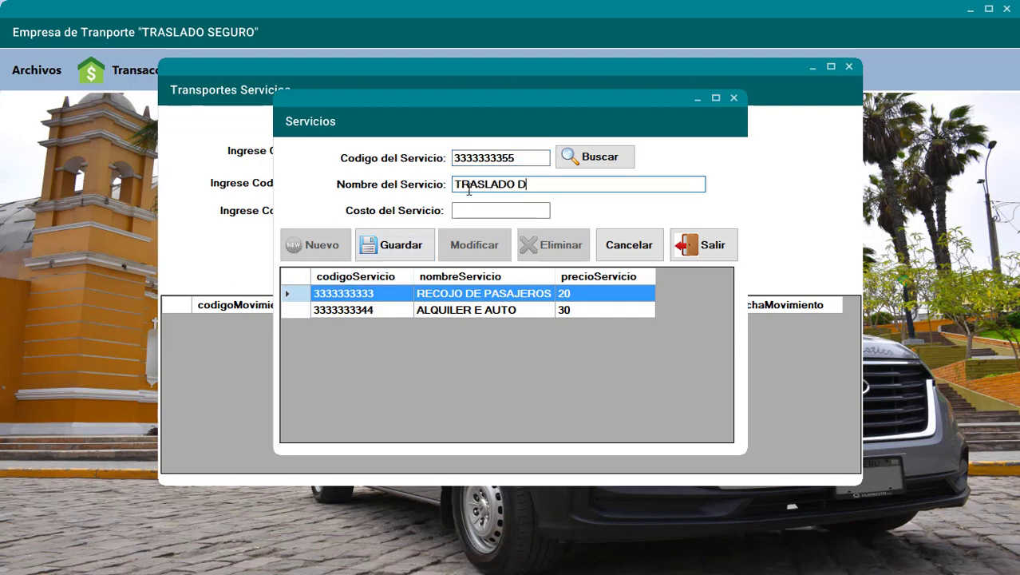
{"action": "type", "text": "E PASAJEROS"}
{"action": "left_click", "coordinate": [466, 209]}
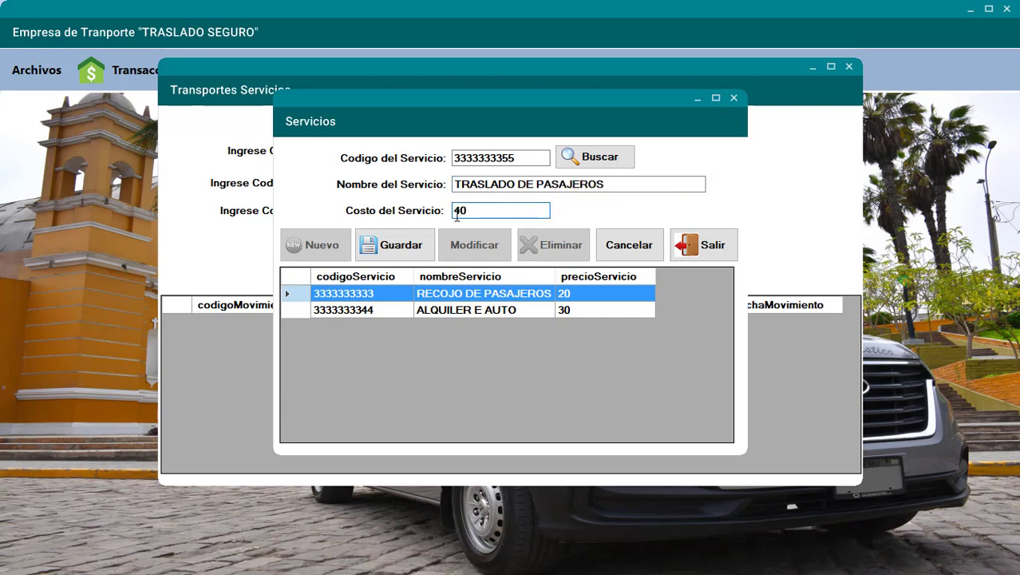
{"action": "left_click", "coordinate": [396, 244]}
{"action": "left_click", "coordinate": [536, 328]}
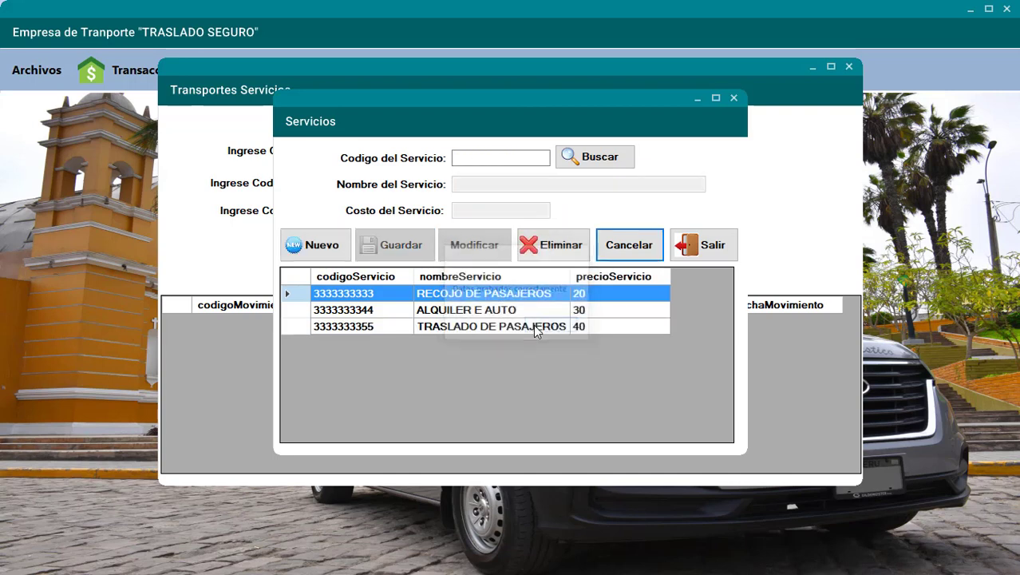
{"action": "left_click", "coordinate": [474, 159]}
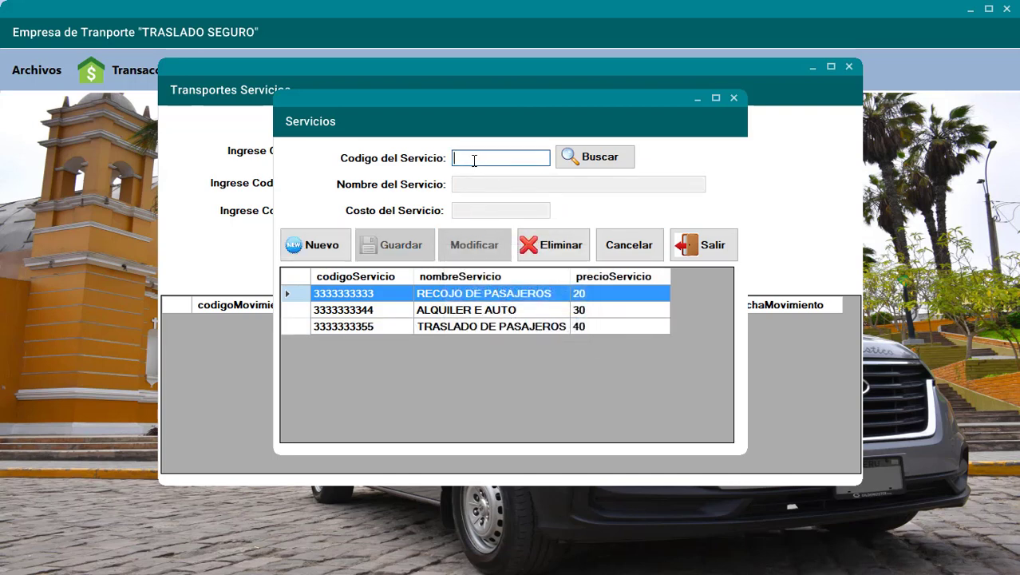
{"action": "type", "text": "3333333333"}
{"action": "key", "text": "BackSpace"}
{"action": "key", "text": "BackSpace"}
{"action": "type", "text": "44"}
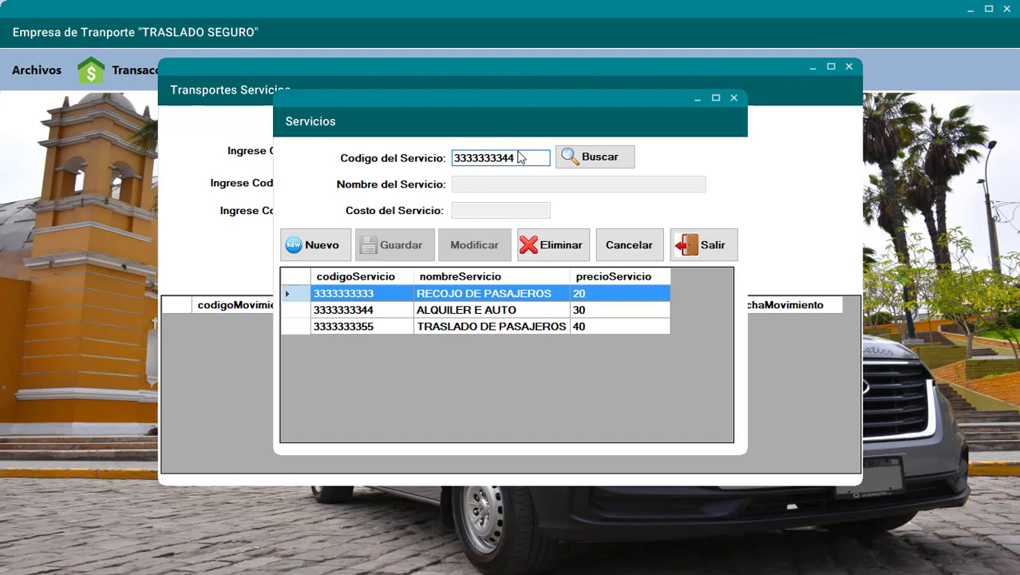
{"action": "left_click", "coordinate": [584, 156]}
- Change its cost to 60, save the update, and close the services window
{"action": "left_click", "coordinate": [483, 211]}
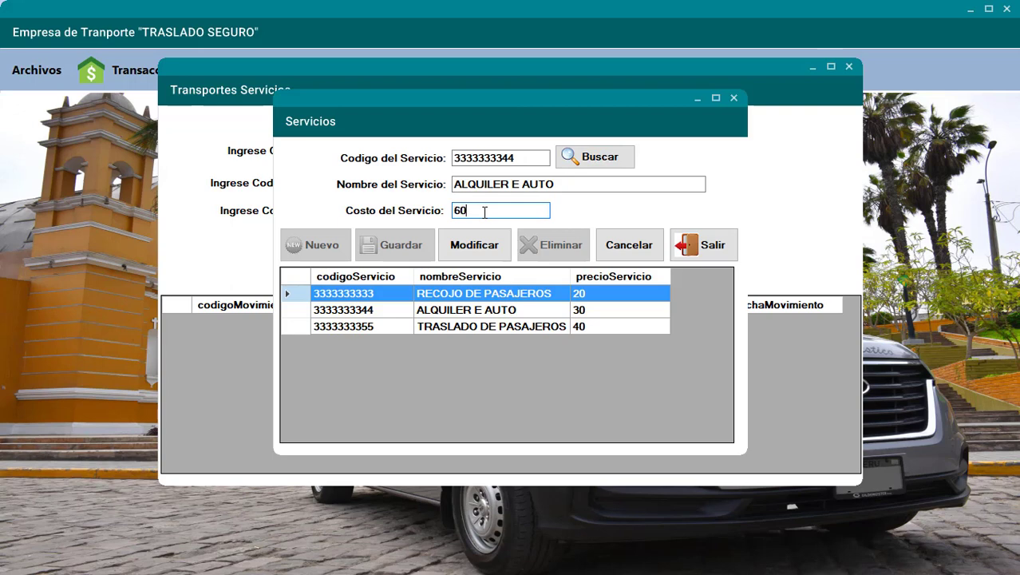
{"action": "left_click", "coordinate": [484, 246]}
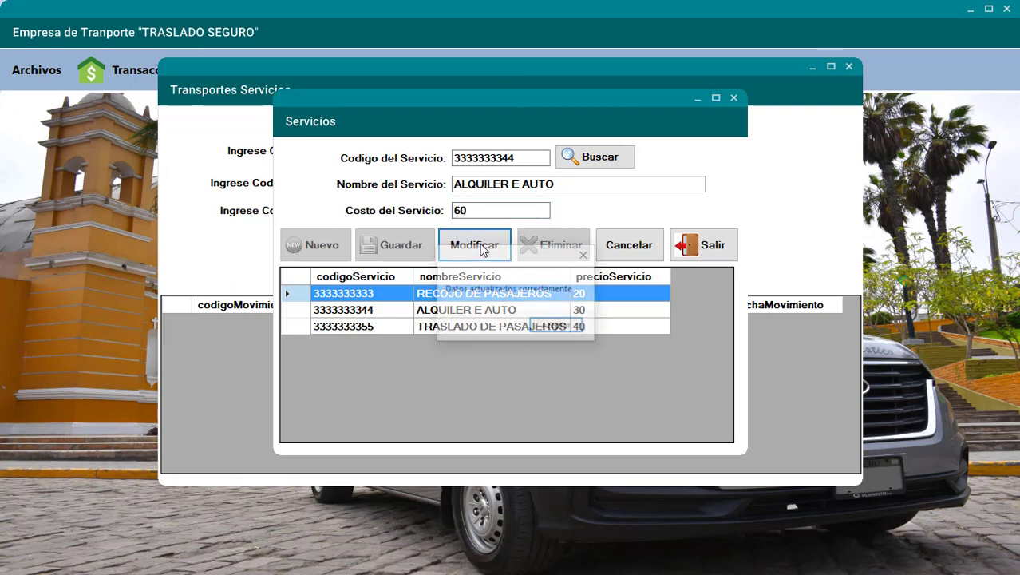
{"action": "left_click", "coordinate": [559, 327]}
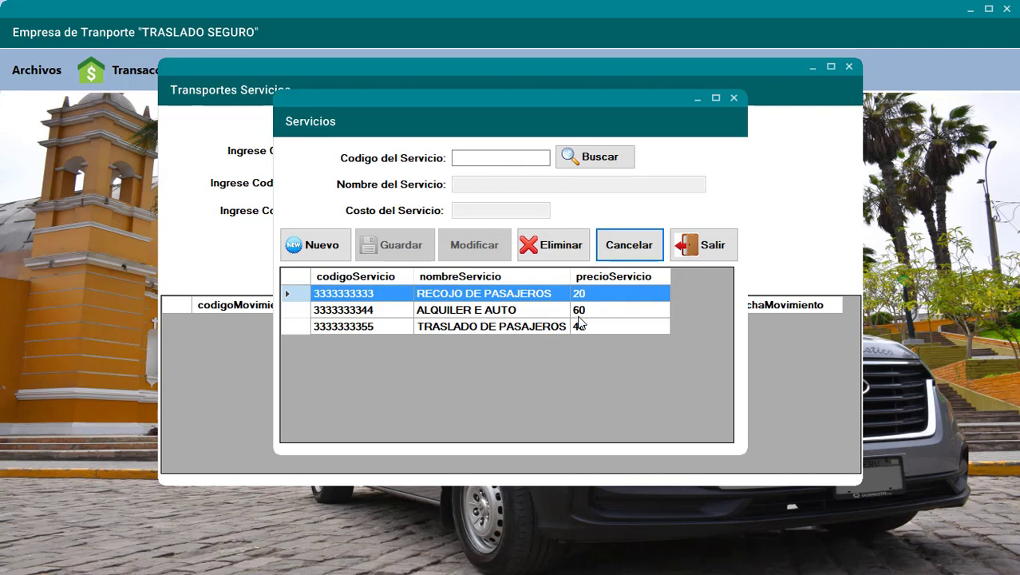
{"action": "left_click", "coordinate": [700, 249]}
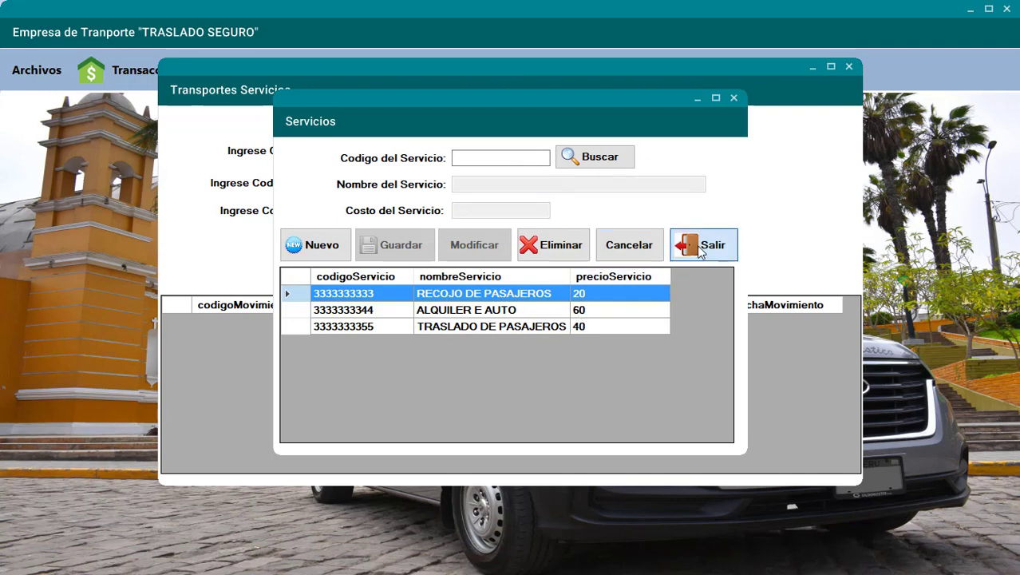
{"action": "left_click", "coordinate": [416, 211]}
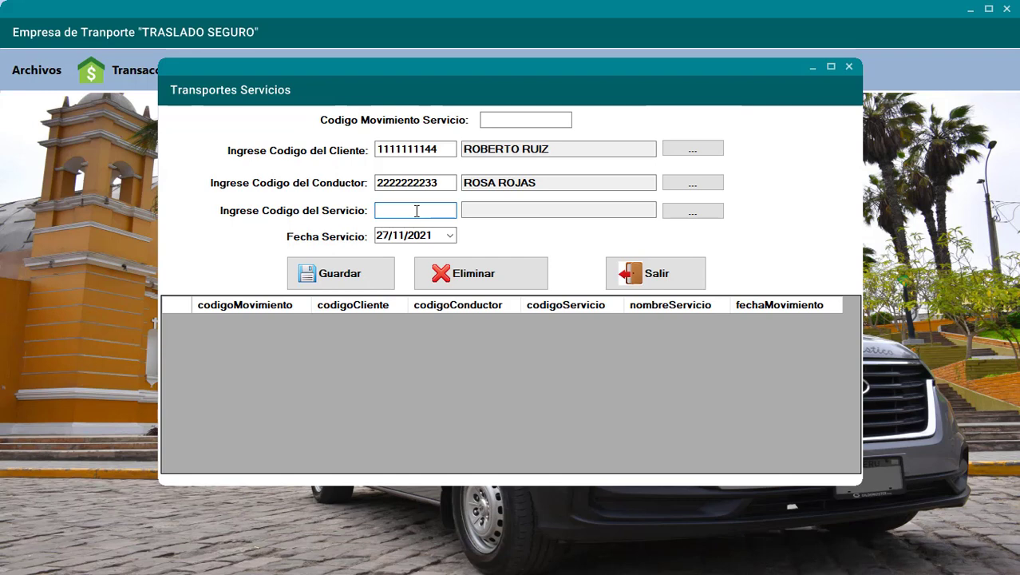
{"action": "type", "text": "3333333333"}
{"action": "left_click", "coordinate": [411, 238]}
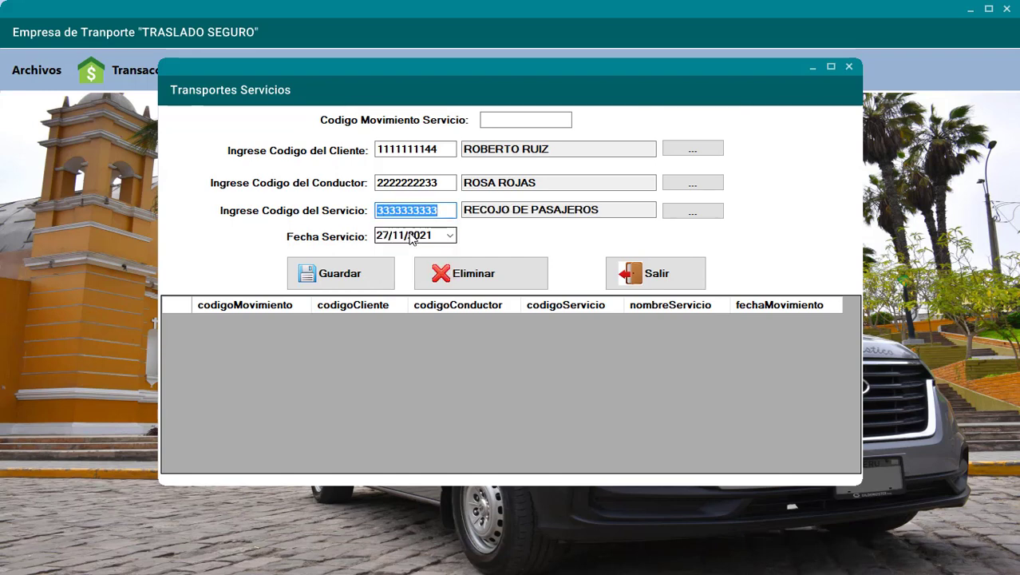
{"action": "left_click", "coordinate": [438, 212]}
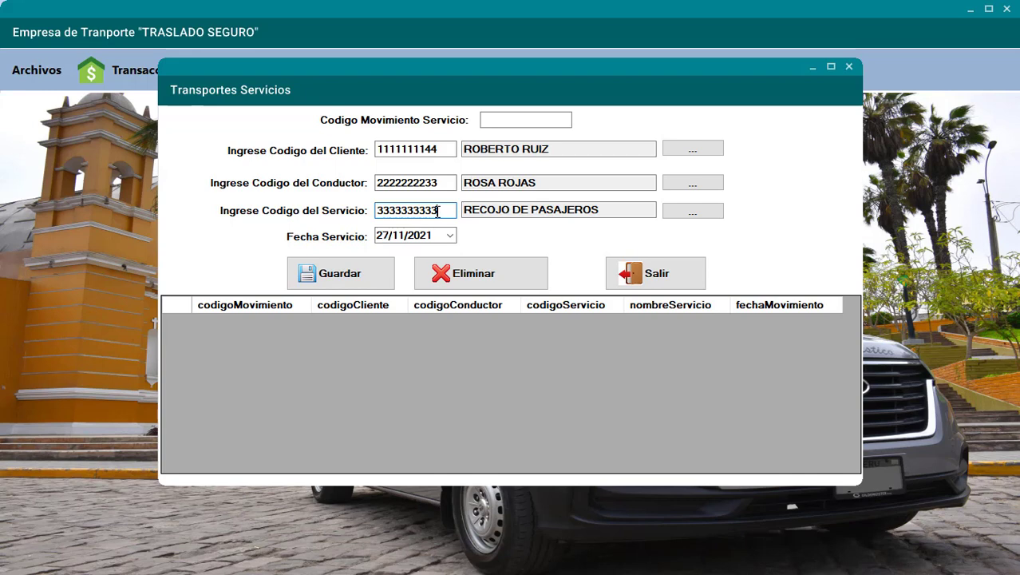
{"action": "key", "text": "BackSpace"}
{"action": "key", "text": "BackSpace"}
{"action": "key", "text": "BackSpace"}
{"action": "key", "text": "BackSpace"}
{"action": "key", "text": "BackSpace"}
{"action": "key", "text": "BackSpace"}
{"action": "key", "text": "BackSpace"}
{"action": "key", "text": "BackSpace"}
{"action": "key", "text": "BackSpace"}
{"action": "key", "text": "BackSpace"}
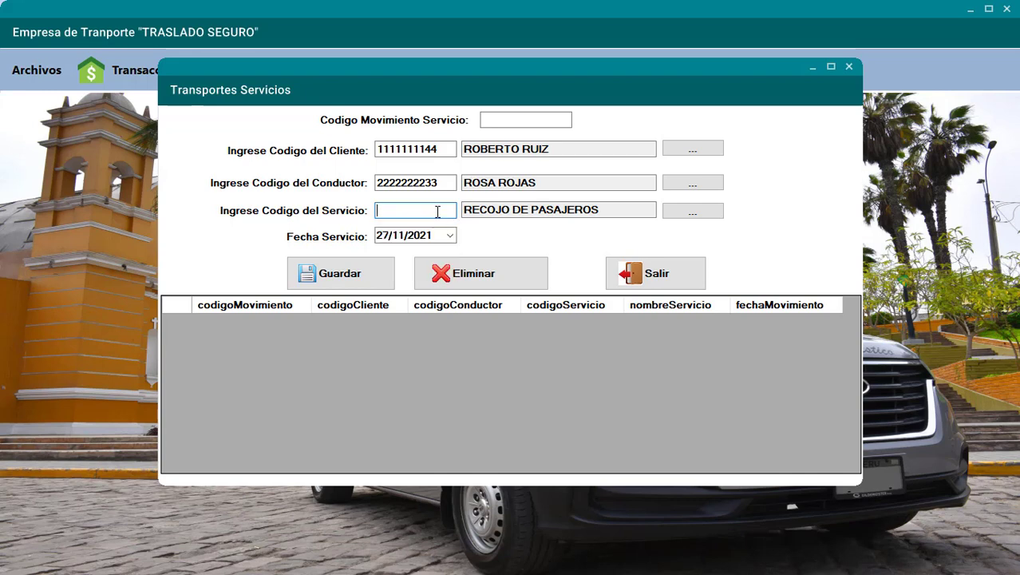
{"action": "type", "text": "3333"}
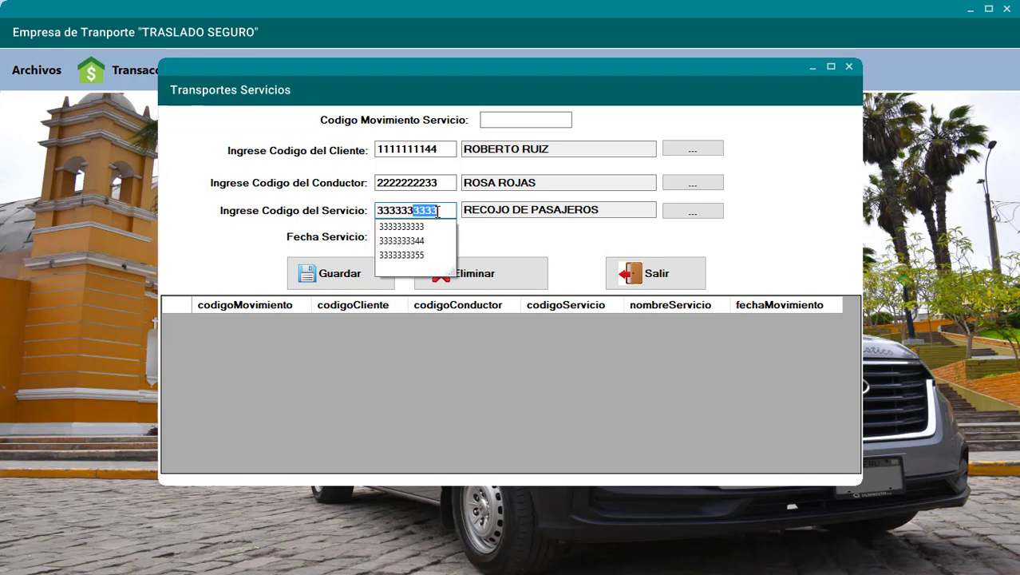
{"action": "type", "text": "333355"}
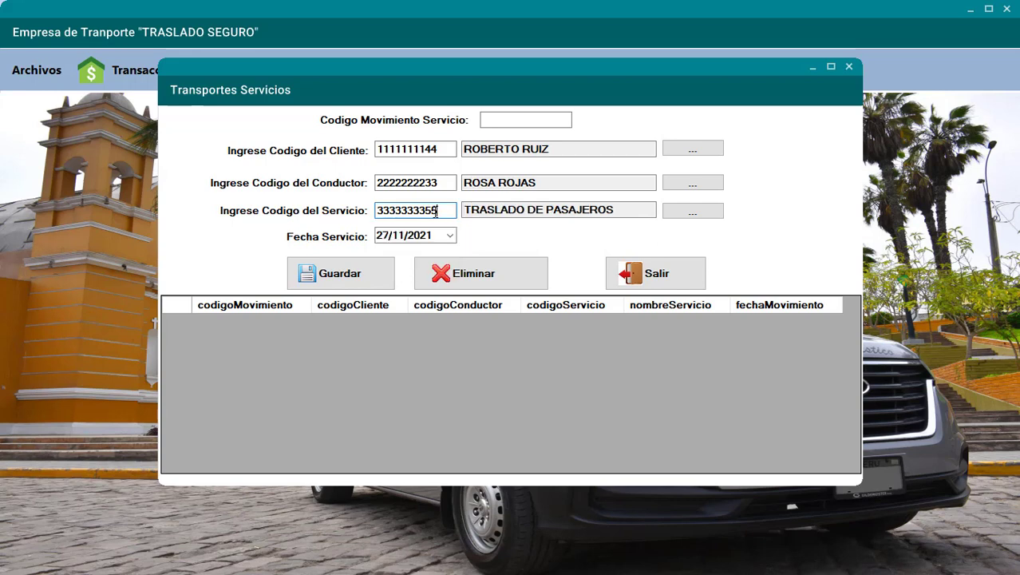
{"action": "left_click", "coordinate": [371, 276]}
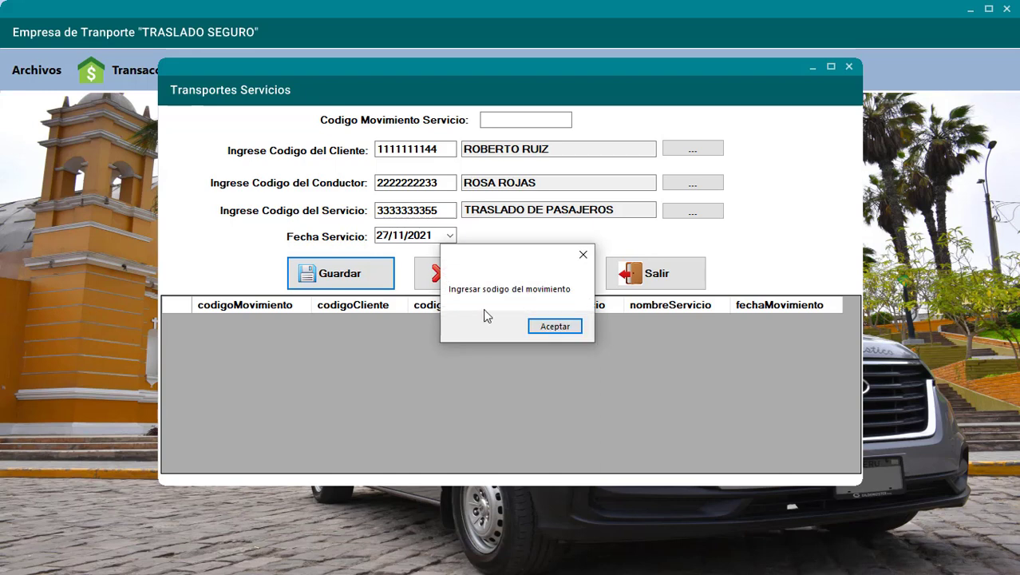
{"action": "left_click", "coordinate": [554, 326]}
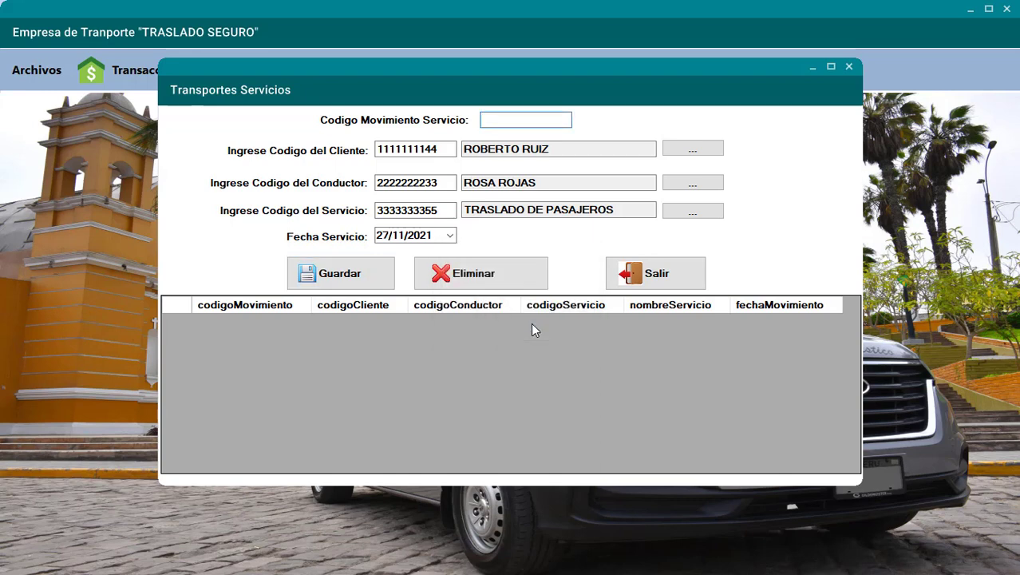
{"action": "type", "text": "6666666666"}
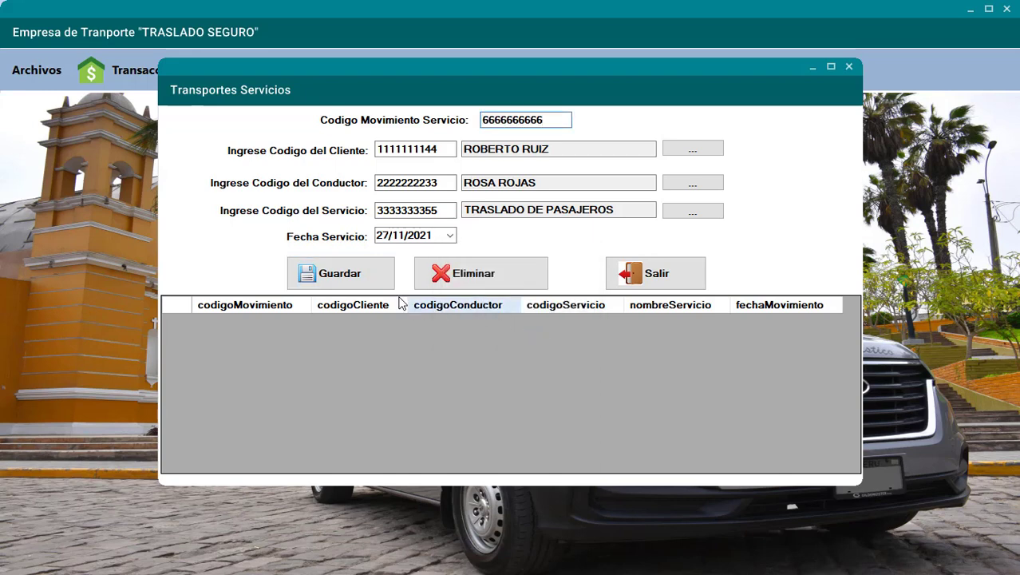
{"action": "left_click", "coordinate": [369, 279]}
{"action": "left_click", "coordinate": [536, 327]}
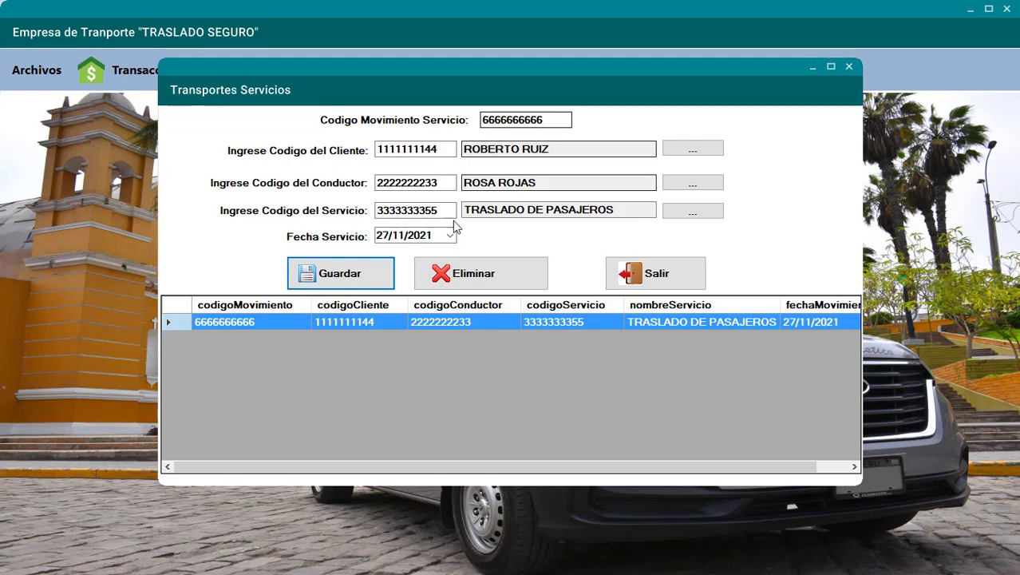
{"action": "left_click", "coordinate": [384, 272]}
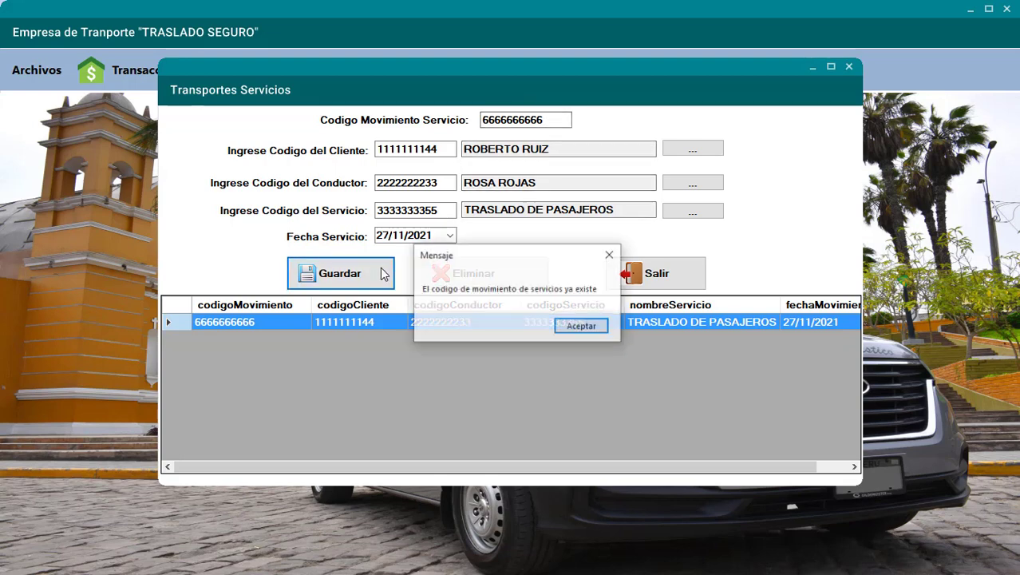
{"action": "left_click", "coordinate": [574, 326]}
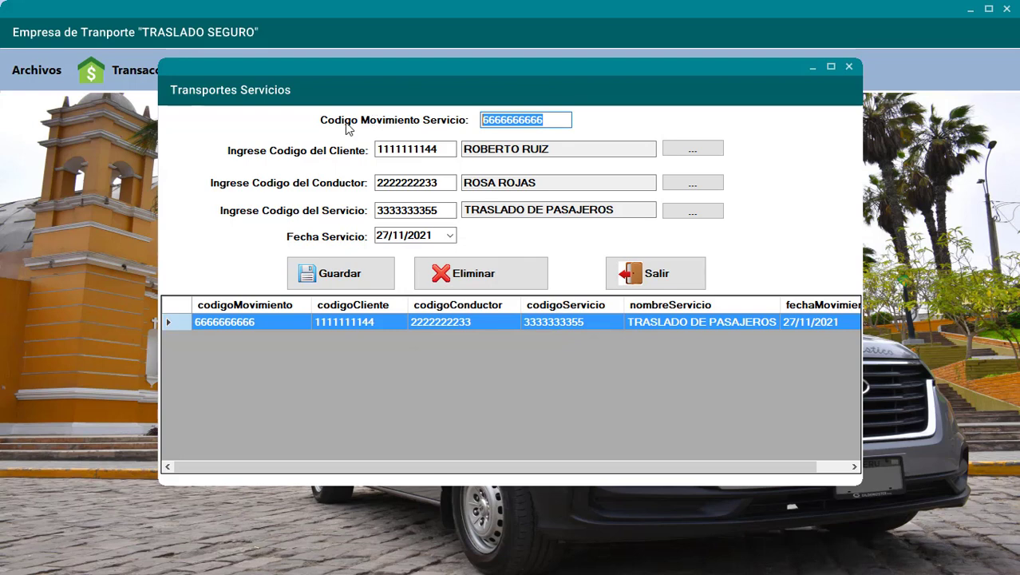
{"action": "type", "text": "7777777777"}
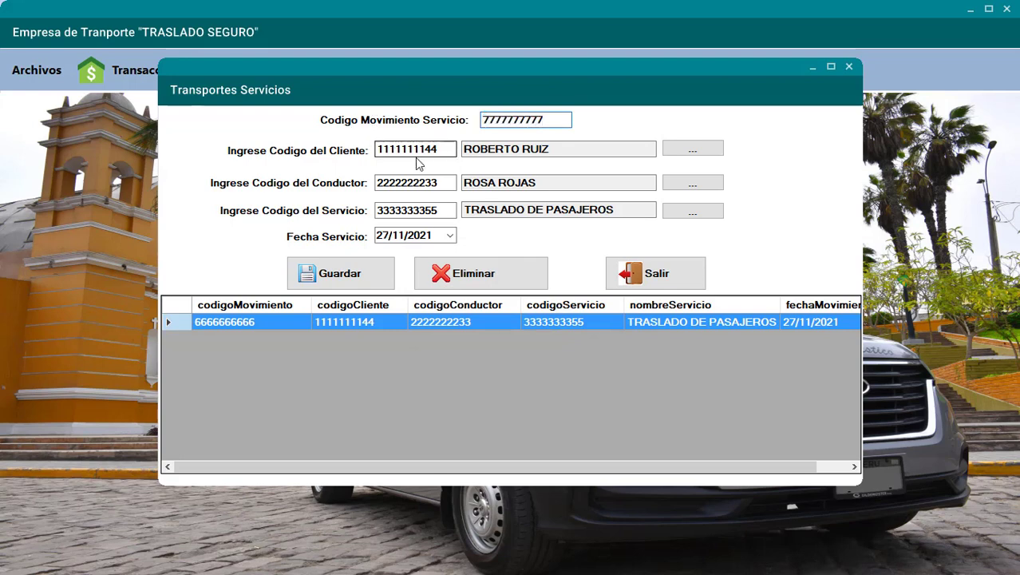
{"action": "left_click", "coordinate": [438, 148]}
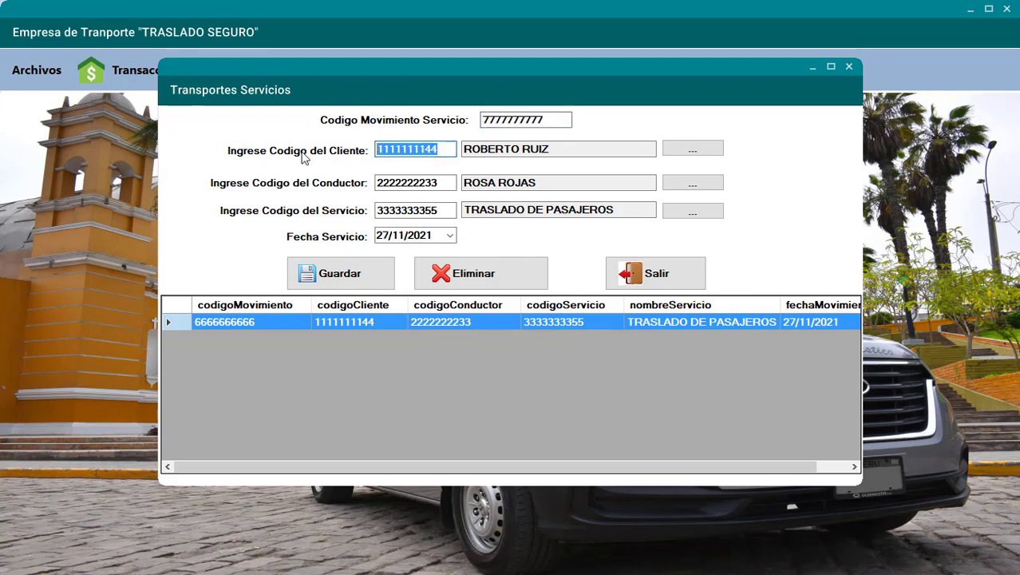
{"action": "type", "text": "11"}
{"action": "left_click", "coordinate": [381, 182]}
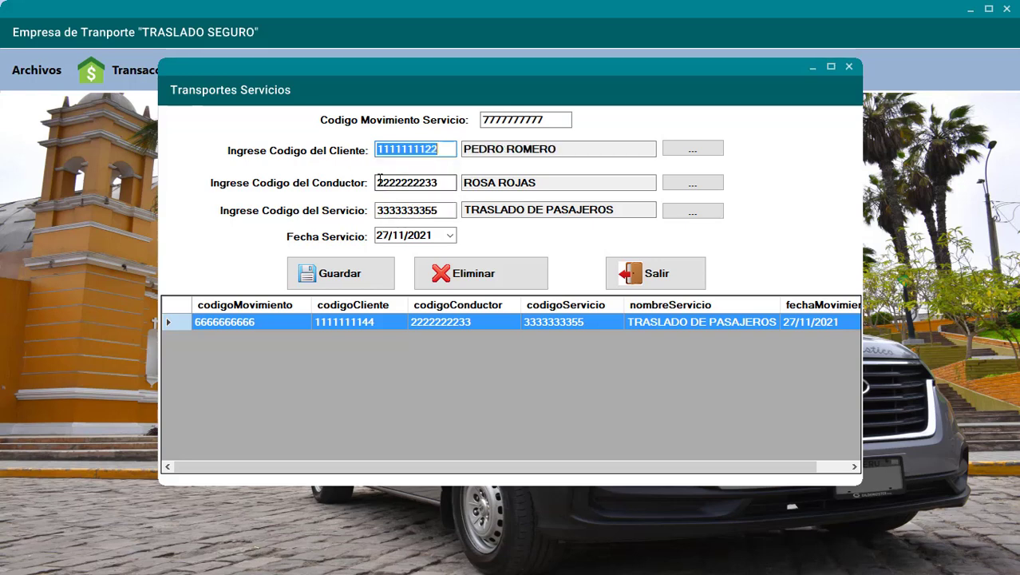
{"action": "left_click_drag", "start_coordinate": [444, 183], "coordinate": [323, 184]}
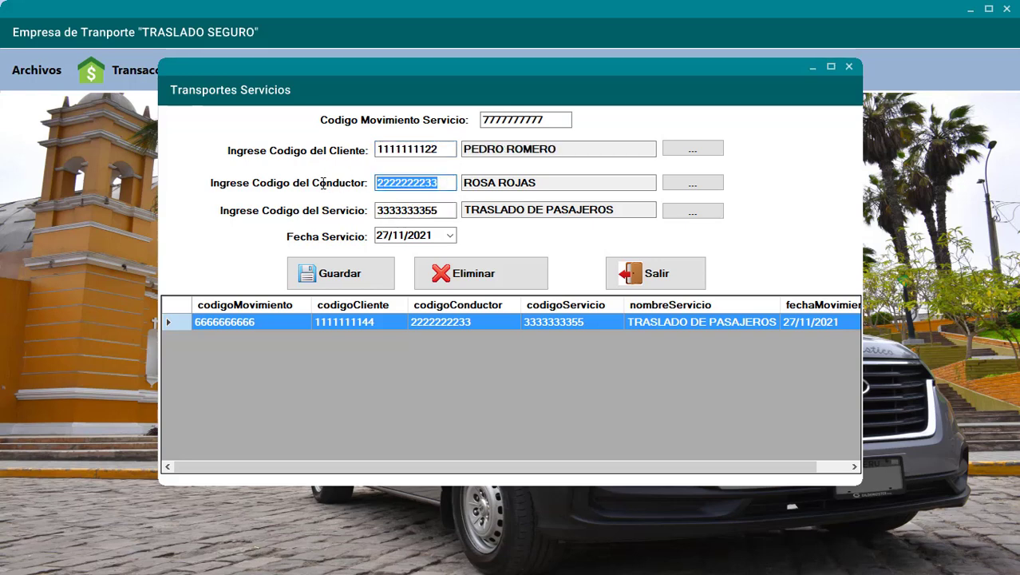
{"action": "type", "text": "3"}
{"action": "type", "text": "22"}
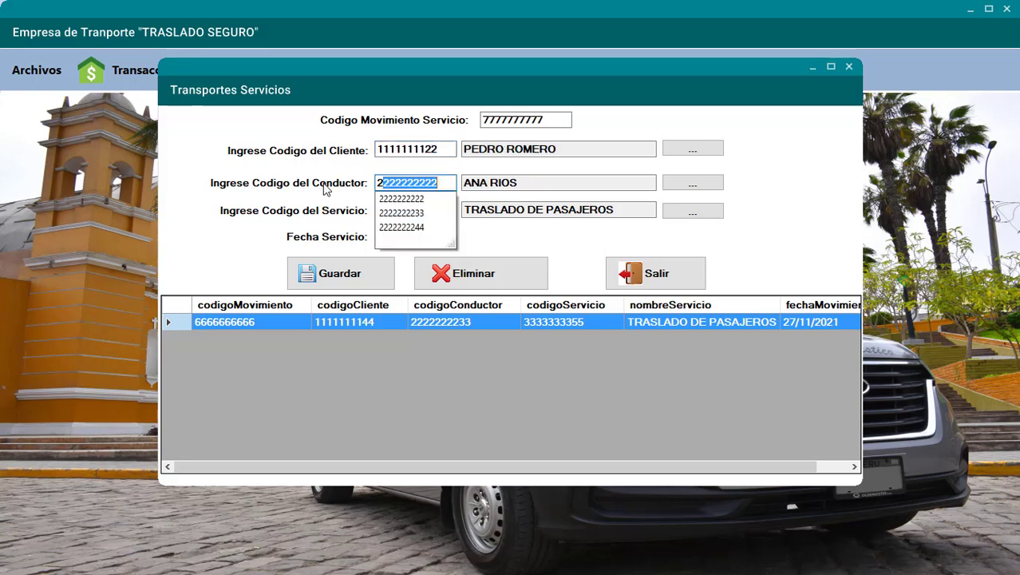
{"action": "key", "text": "Return"}
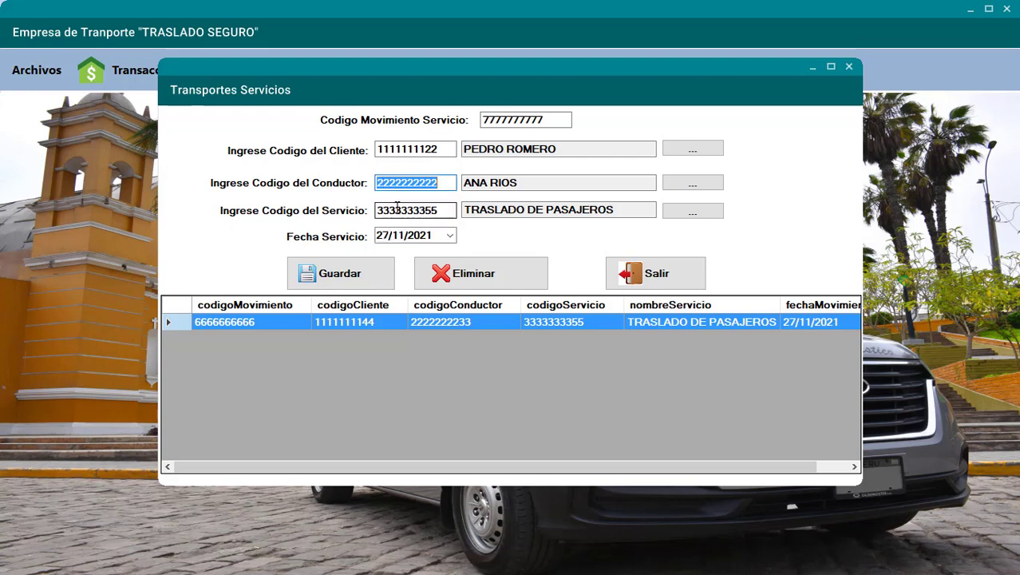
{"action": "key", "text": "Tab"}
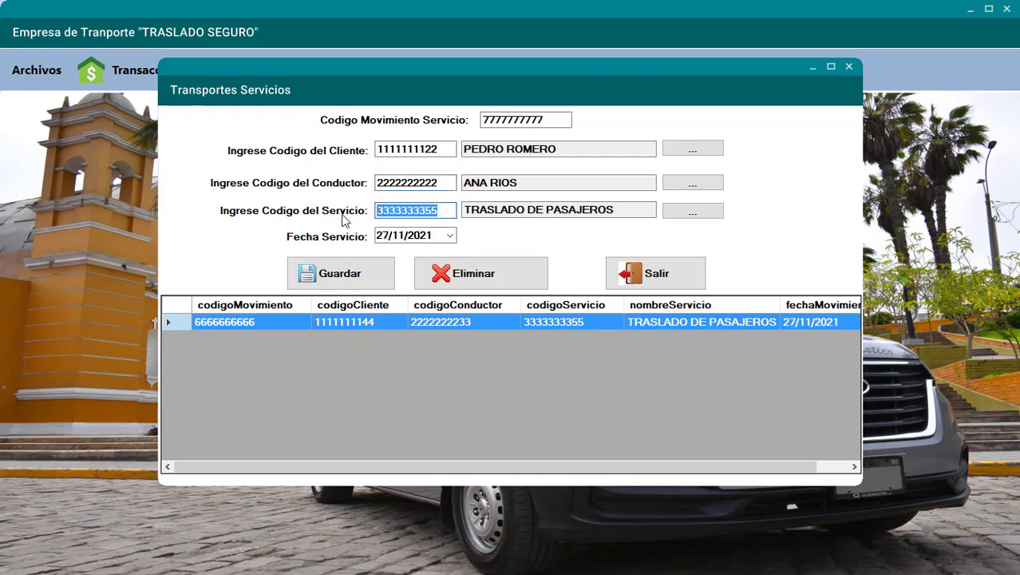
{"action": "type", "text": "33"}
{"action": "left_click", "coordinate": [387, 256]}
{"action": "left_click", "coordinate": [369, 273]}
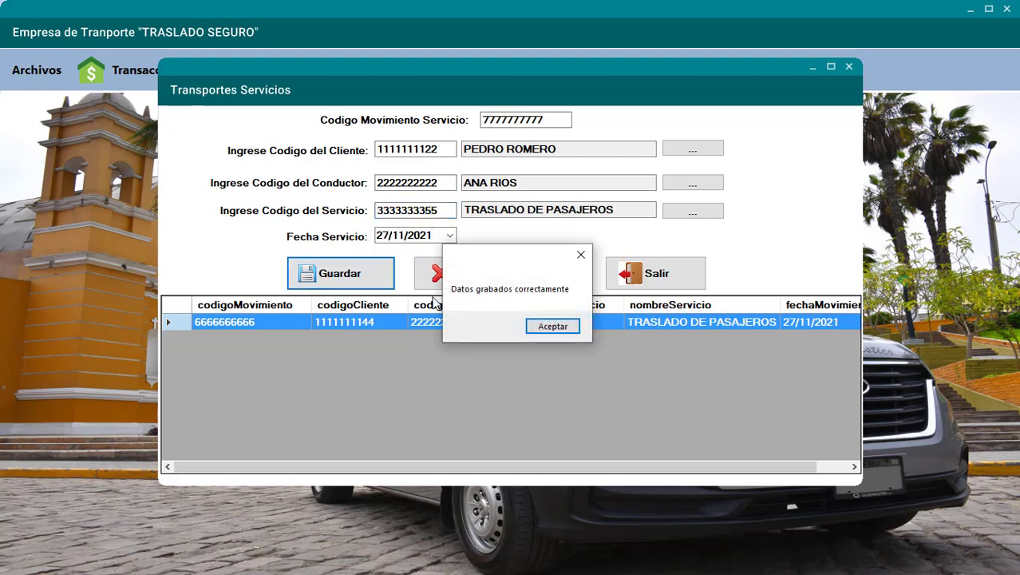
{"action": "left_click", "coordinate": [544, 333]}
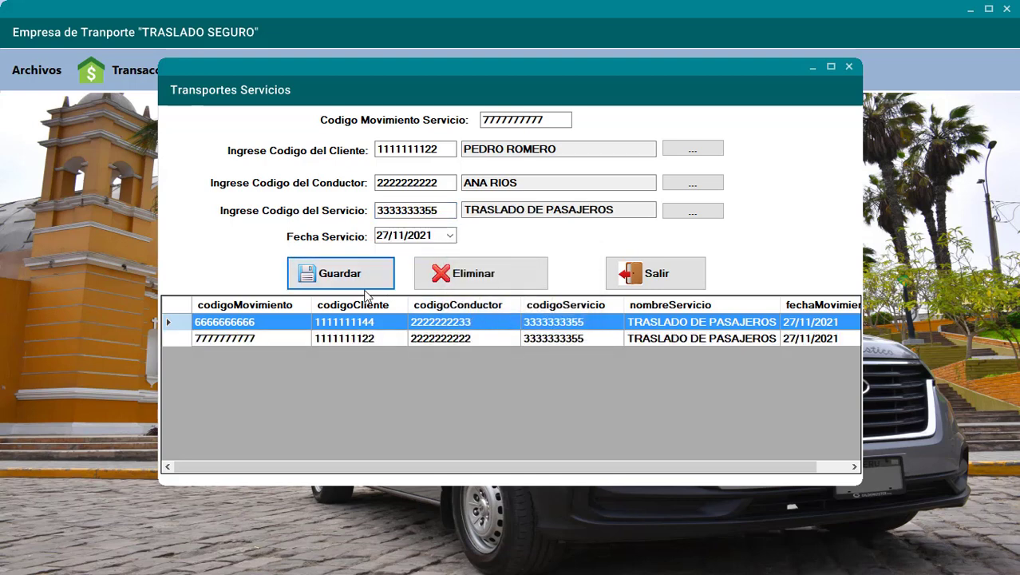
{"action": "left_click_drag", "start_coordinate": [548, 119], "coordinate": [417, 114]}
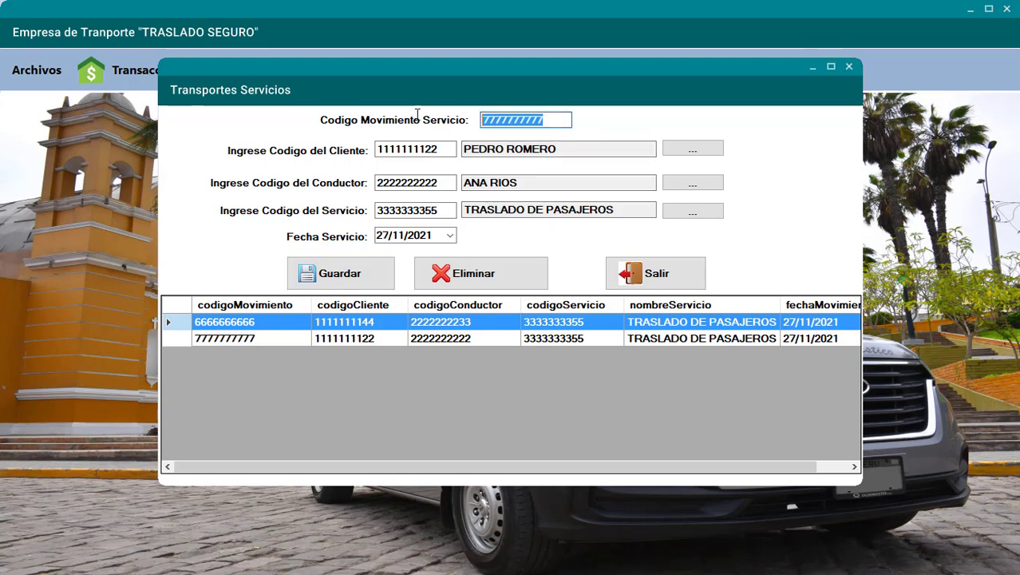
{"action": "type", "text": "8888888888"}
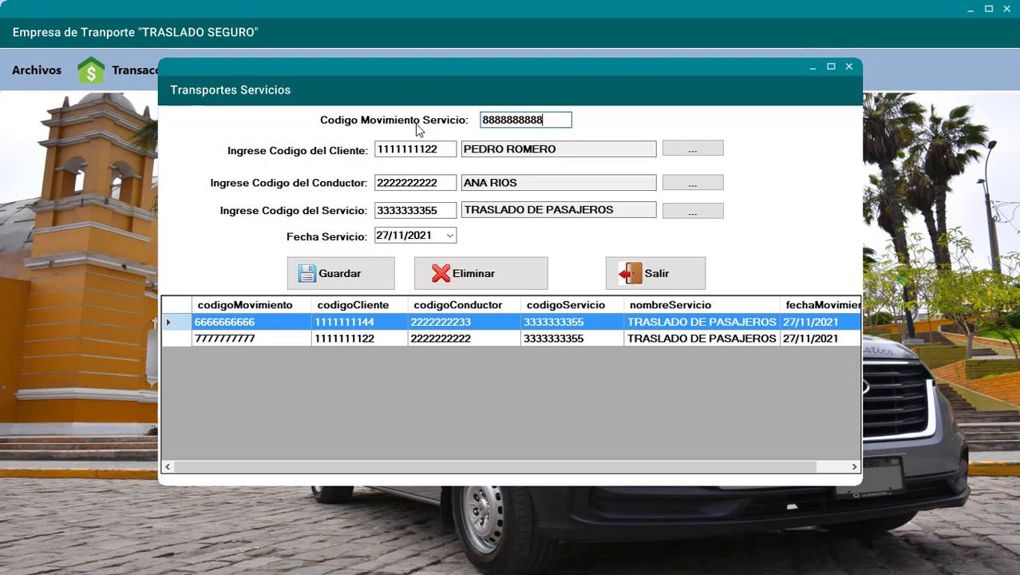
{"action": "left_click", "coordinate": [430, 147]}
{"action": "double_click", "coordinate": [429, 146]}
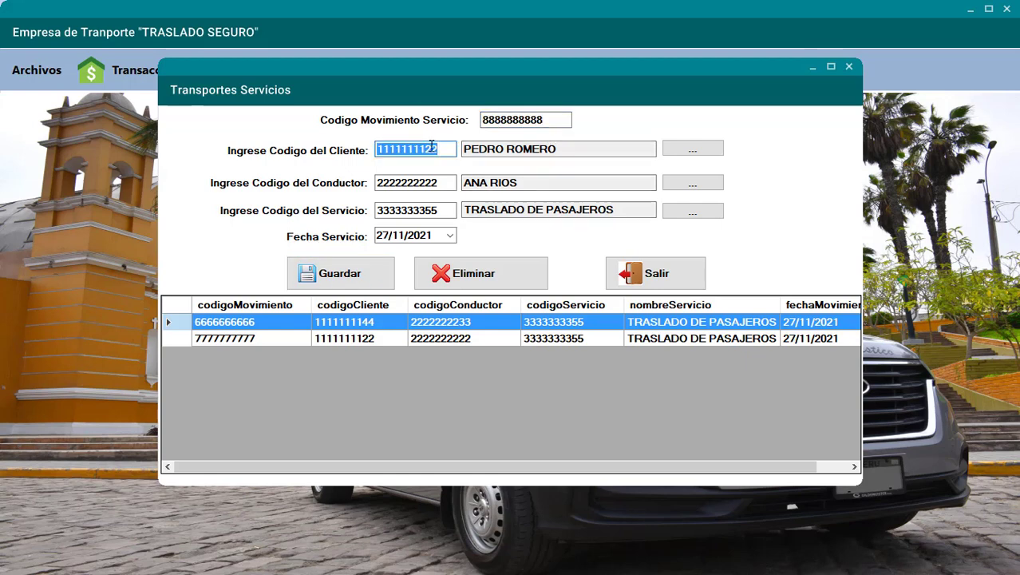
{"action": "type", "text": "11"}
{"action": "left_click", "coordinate": [433, 191]}
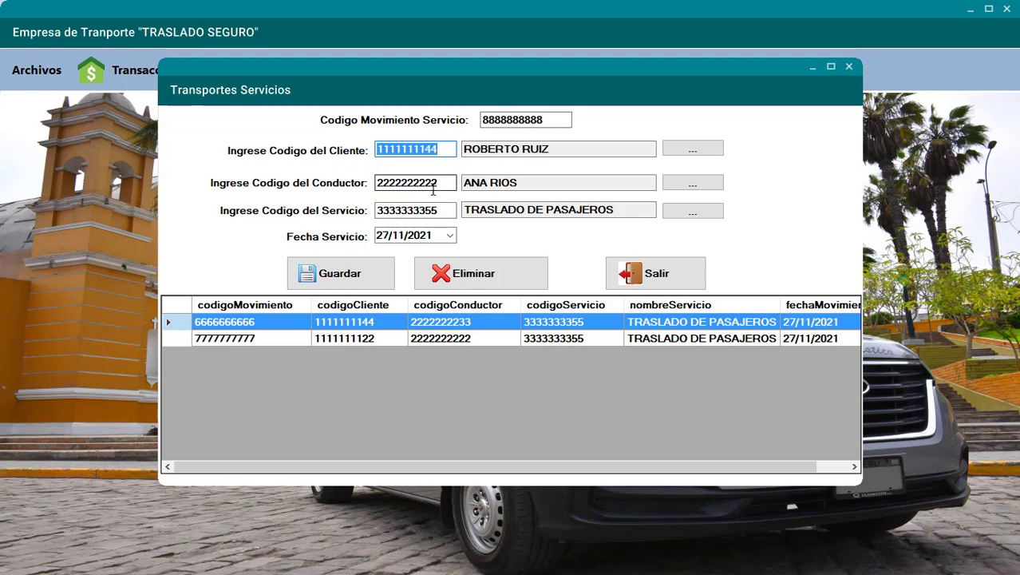
{"action": "double_click", "coordinate": [440, 185]}
{"action": "type", "text": "2"}
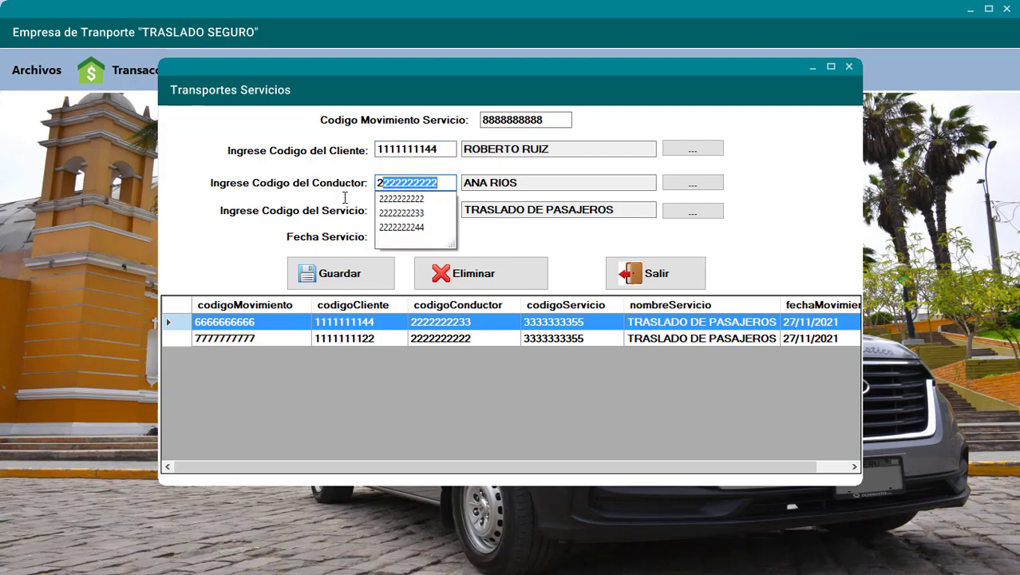
{"action": "left_click", "coordinate": [389, 225]}
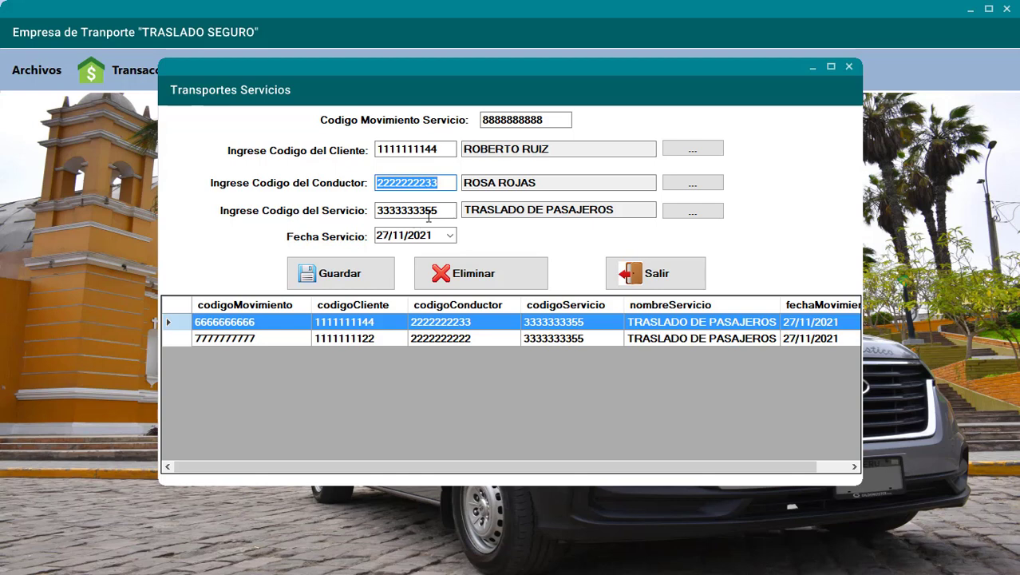
{"action": "double_click", "coordinate": [419, 210]}
{"action": "type", "text": "33"}
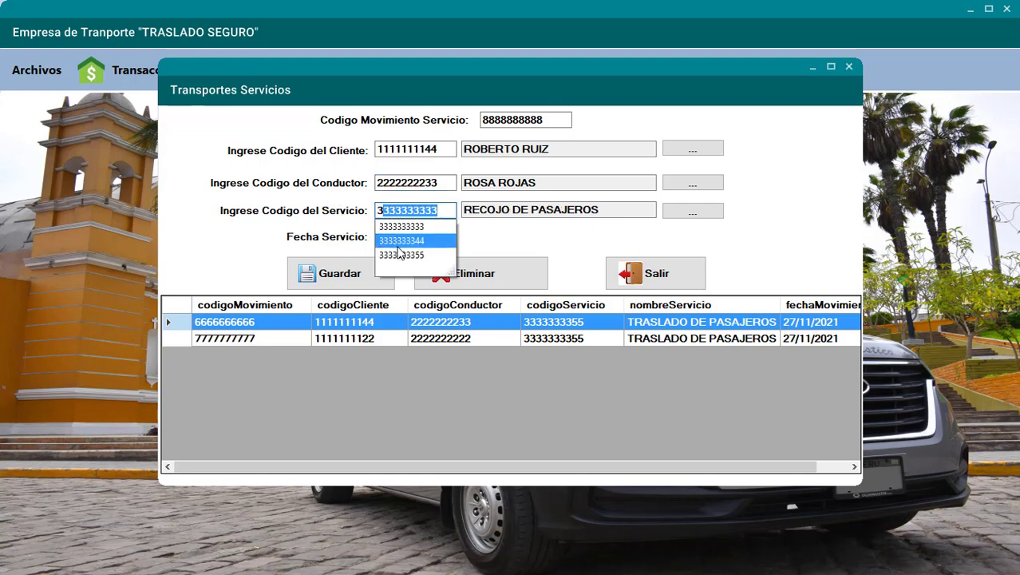
{"action": "left_click", "coordinate": [402, 256]}
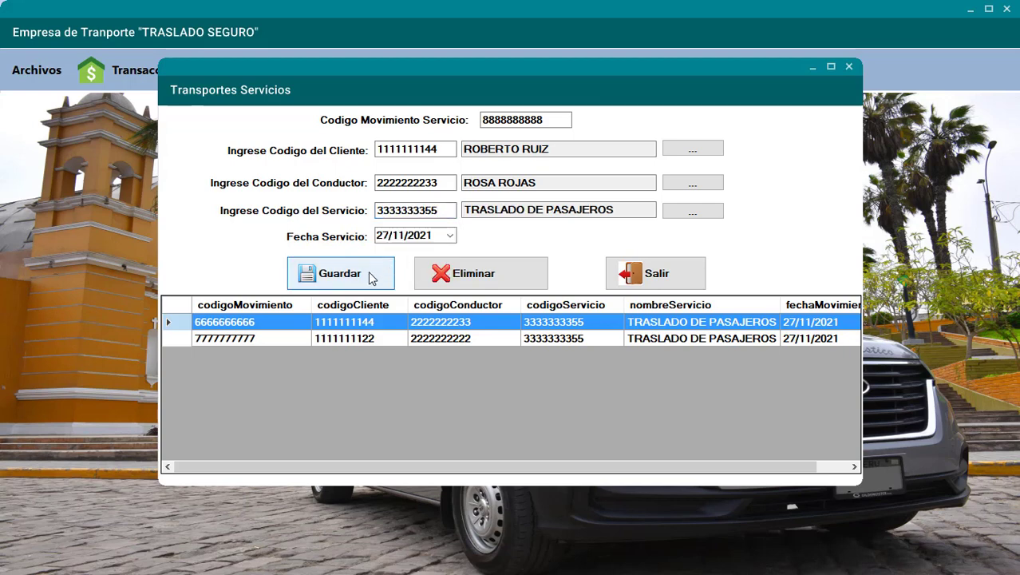
{"action": "double_click", "coordinate": [409, 214]}
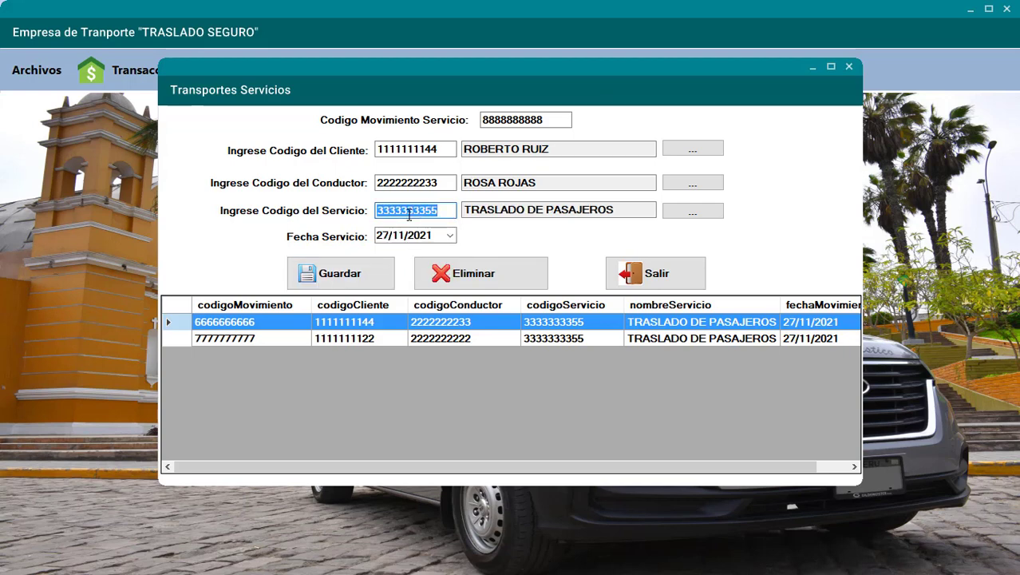
{"action": "type", "text": "33"}
{"action": "left_click", "coordinate": [408, 230]}
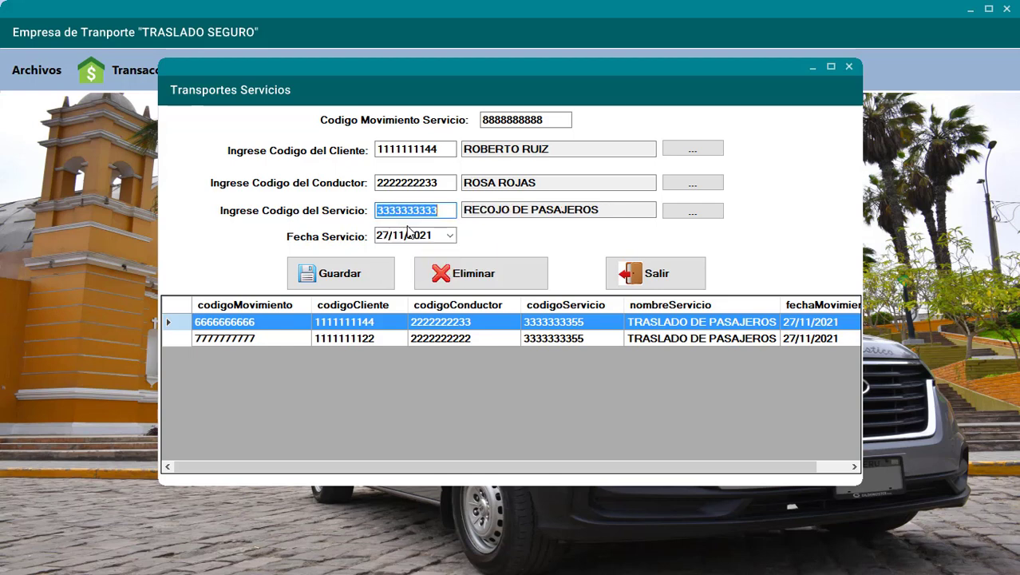
{"action": "type", "text": "3"}
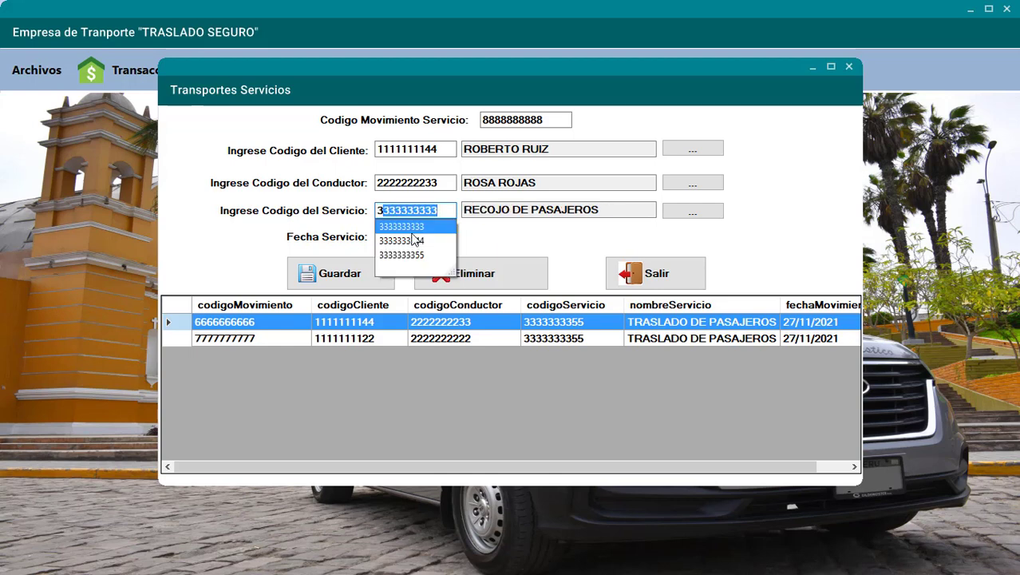
{"action": "left_click", "coordinate": [410, 236]}
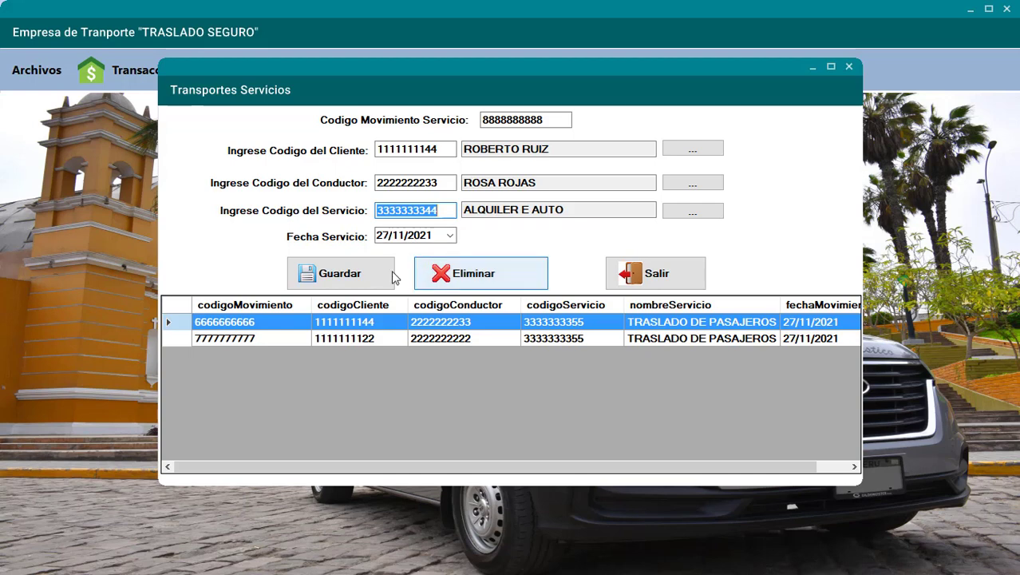
{"action": "left_click", "coordinate": [391, 272]}
{"action": "left_click", "coordinate": [548, 328]}
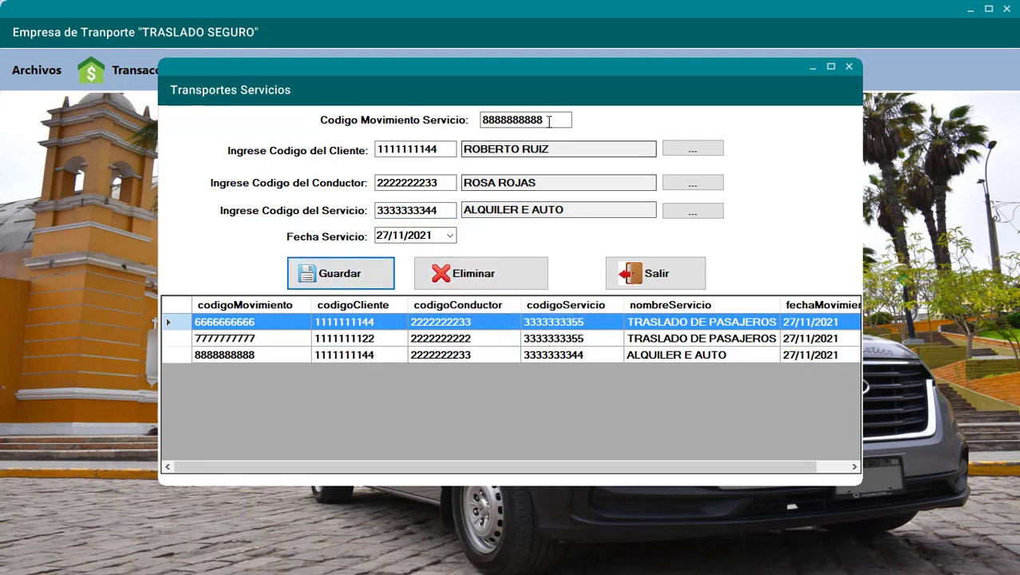
{"action": "double_click", "coordinate": [562, 120]}
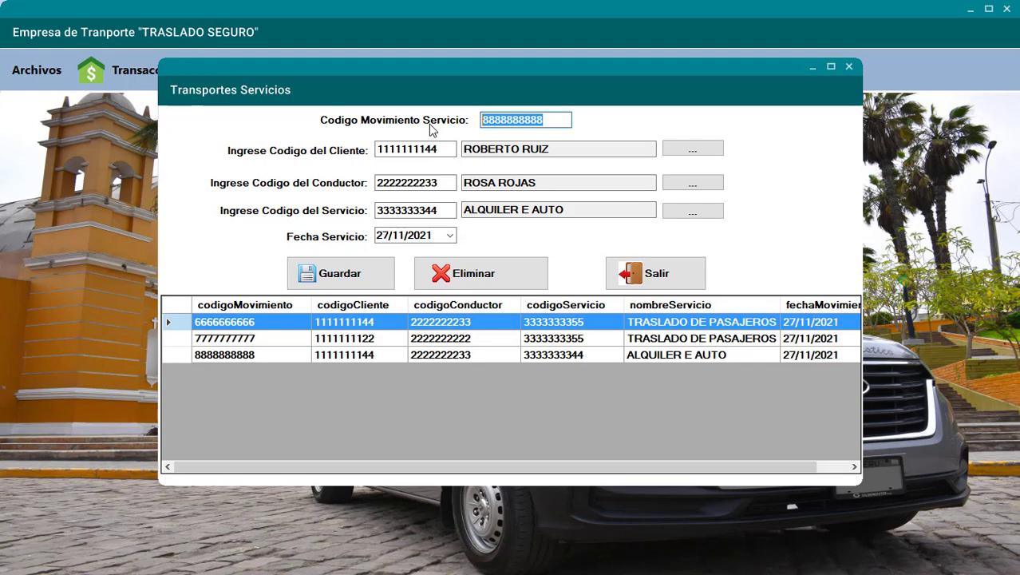
{"action": "type", "text": "9999999999"}
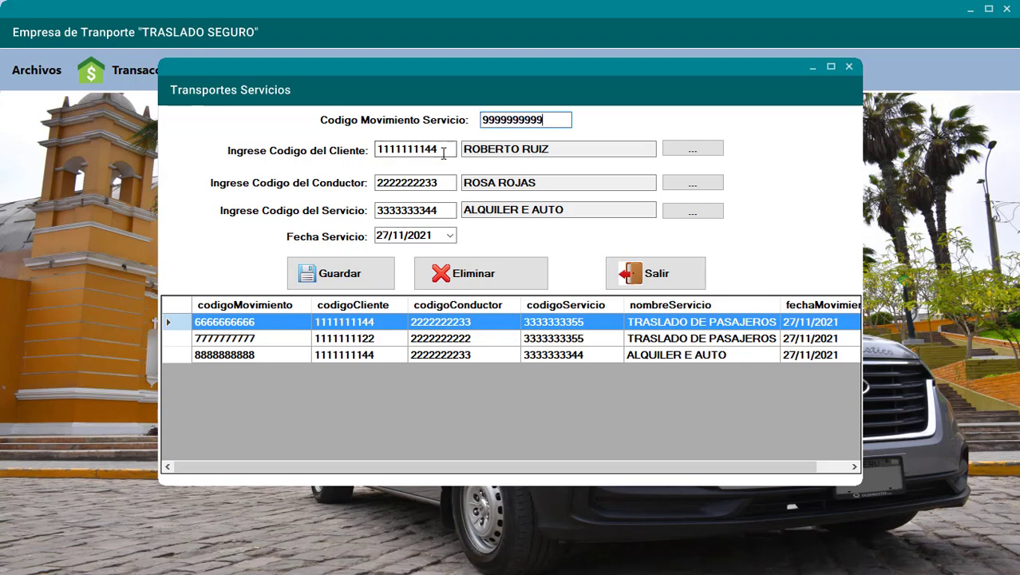
{"action": "left_click_drag", "start_coordinate": [443, 154], "coordinate": [351, 151]}
{"action": "type", "text": "11"}
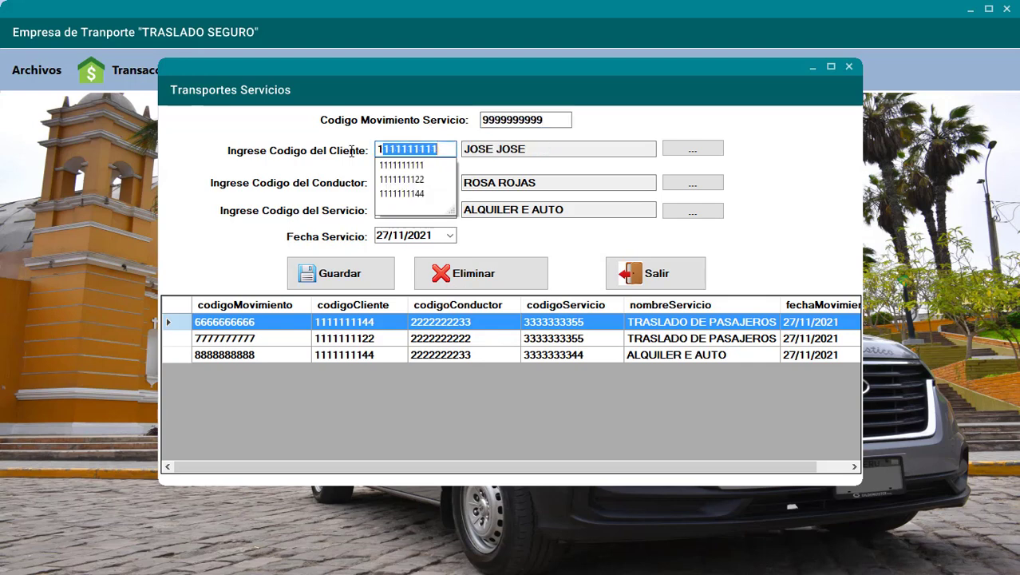
{"action": "left_click", "coordinate": [391, 180]}
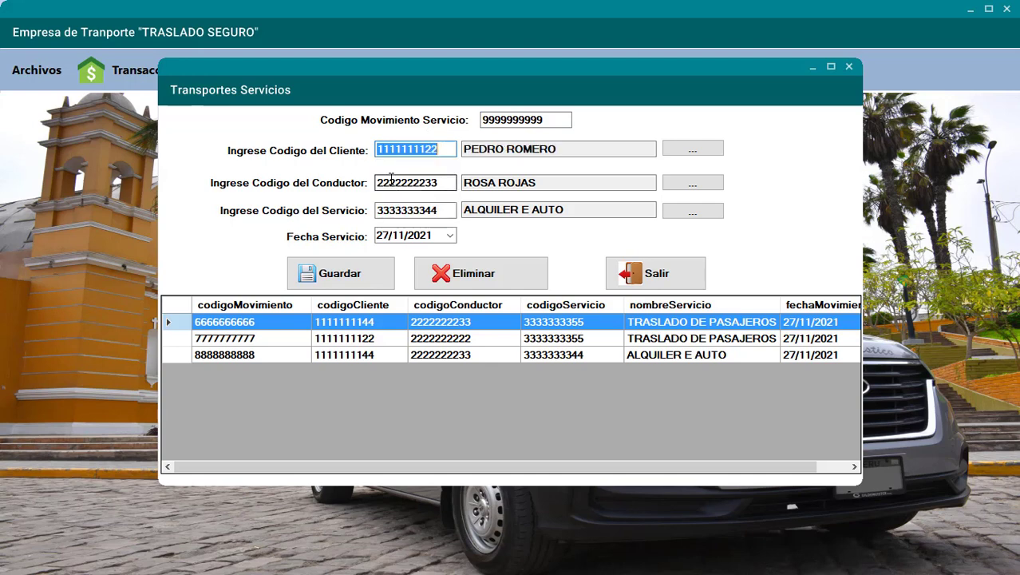
{"action": "left_click_drag", "start_coordinate": [443, 187], "coordinate": [344, 187]}
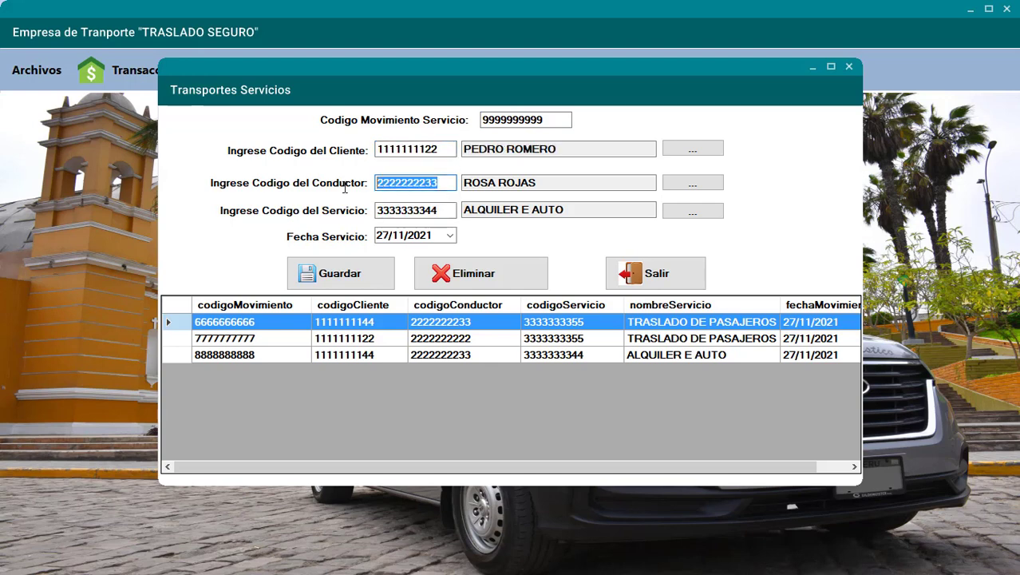
{"action": "type", "text": "22"}
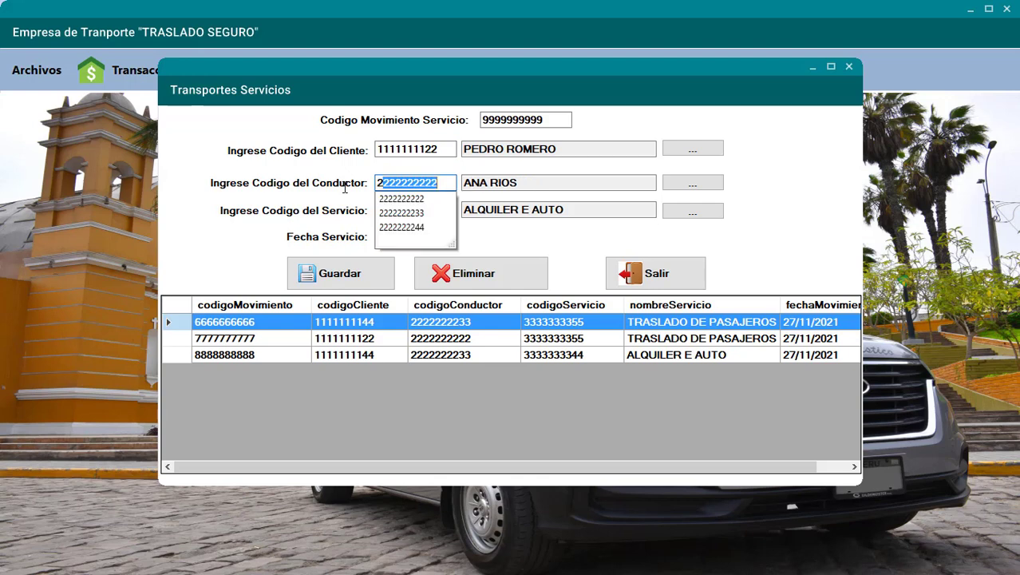
{"action": "left_click", "coordinate": [393, 228]}
{"action": "left_click_drag", "start_coordinate": [439, 210], "coordinate": [323, 212]}
{"action": "type", "text": "3333333333"}
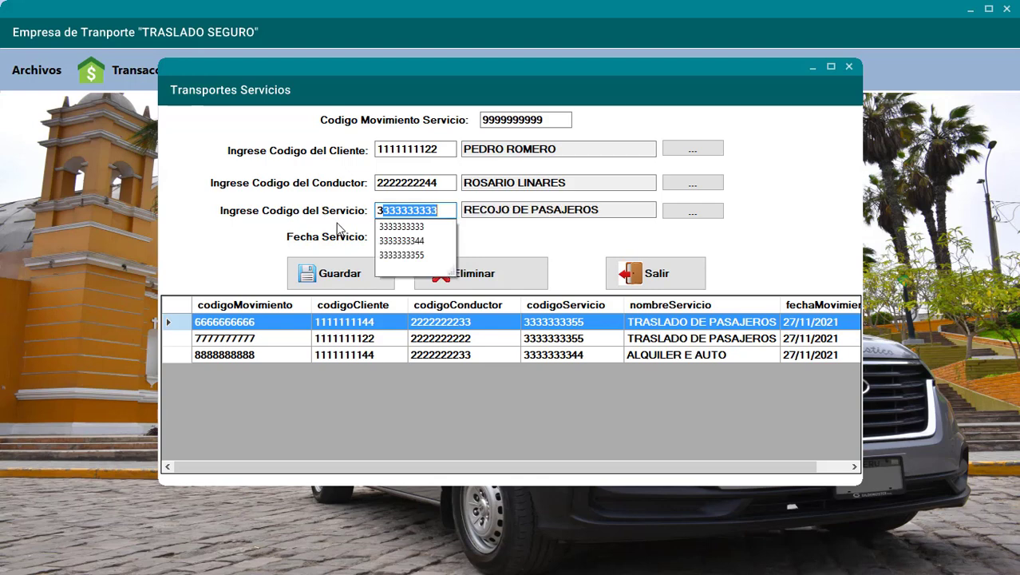
{"action": "left_click", "coordinate": [385, 227]}
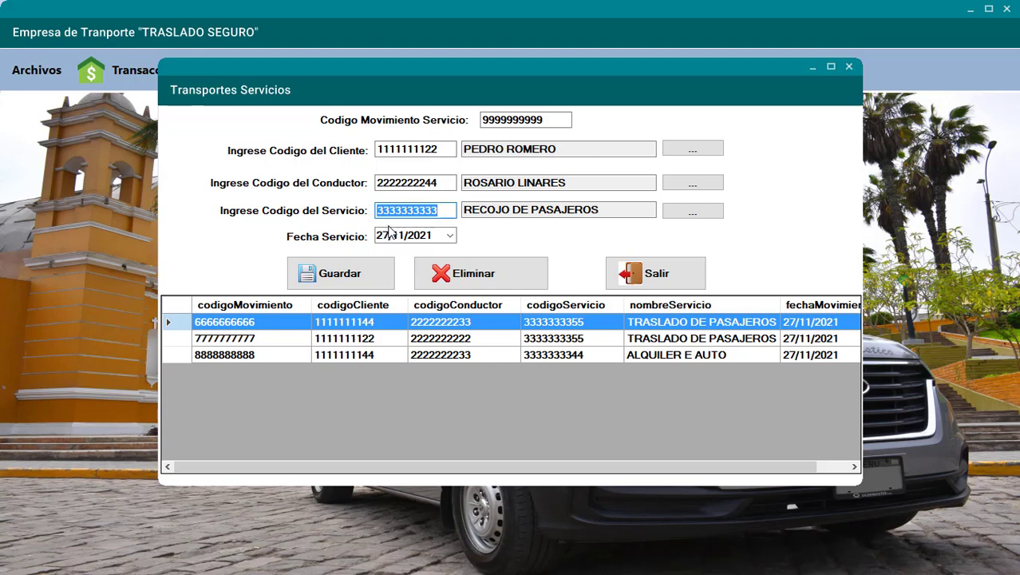
{"action": "left_click", "coordinate": [376, 272]}
{"action": "left_click", "coordinate": [540, 328]}
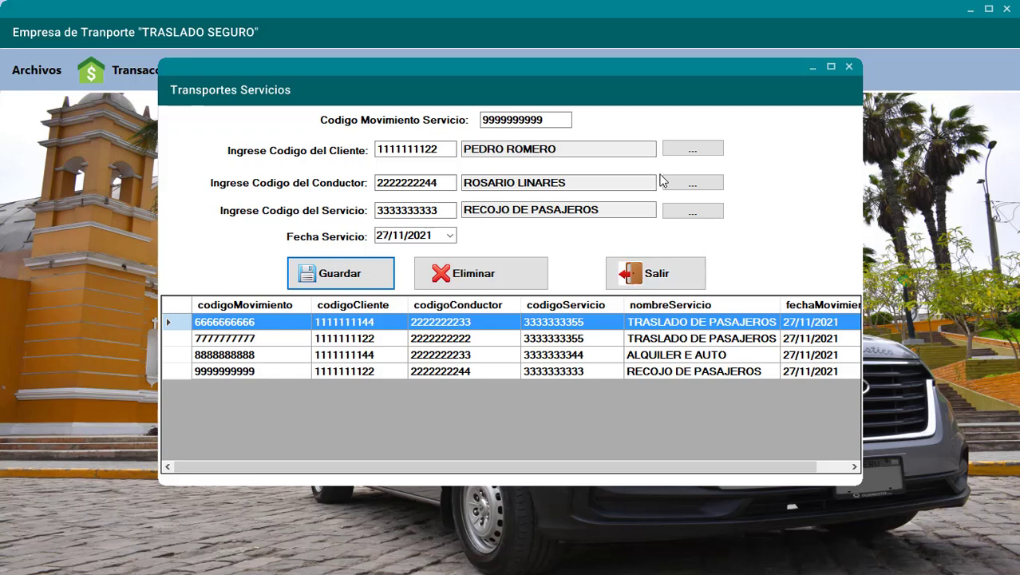
{"action": "left_click", "coordinate": [677, 151]}
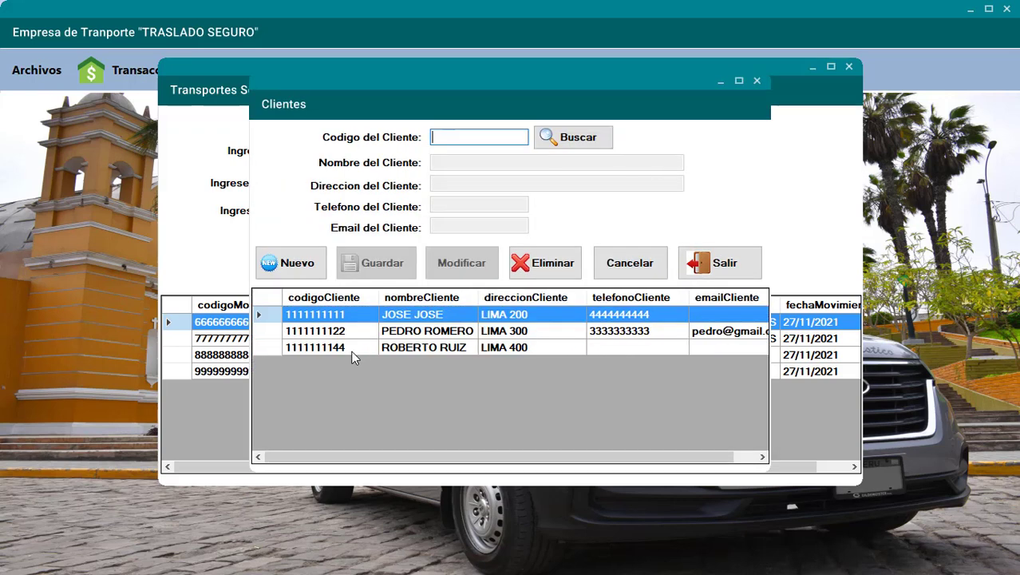
- Add and save a new client record with the client's code, name and address
{"action": "type", "text": "5555555555"}
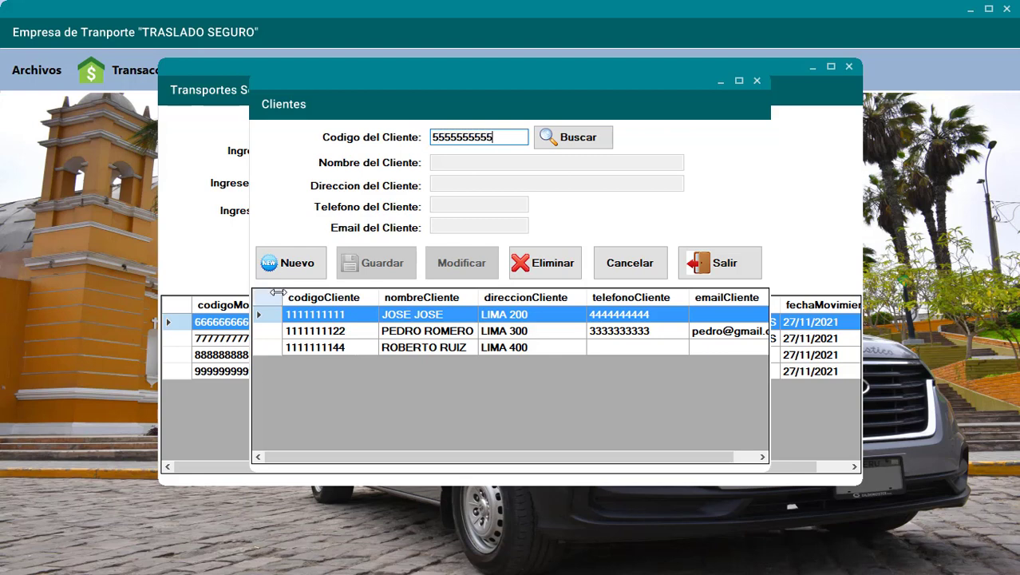
{"action": "left_click", "coordinate": [291, 271]}
{"action": "left_click", "coordinate": [447, 162]}
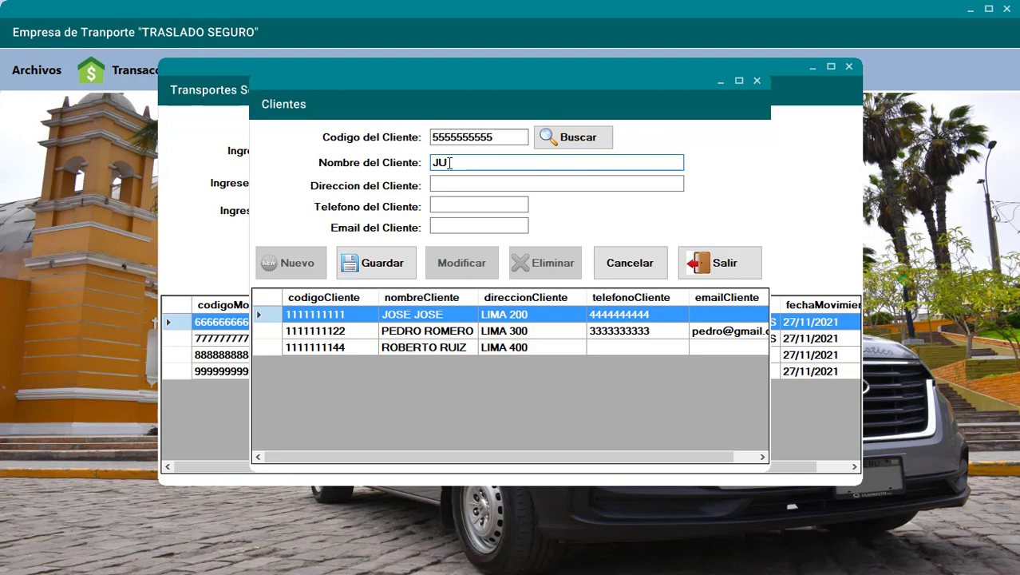
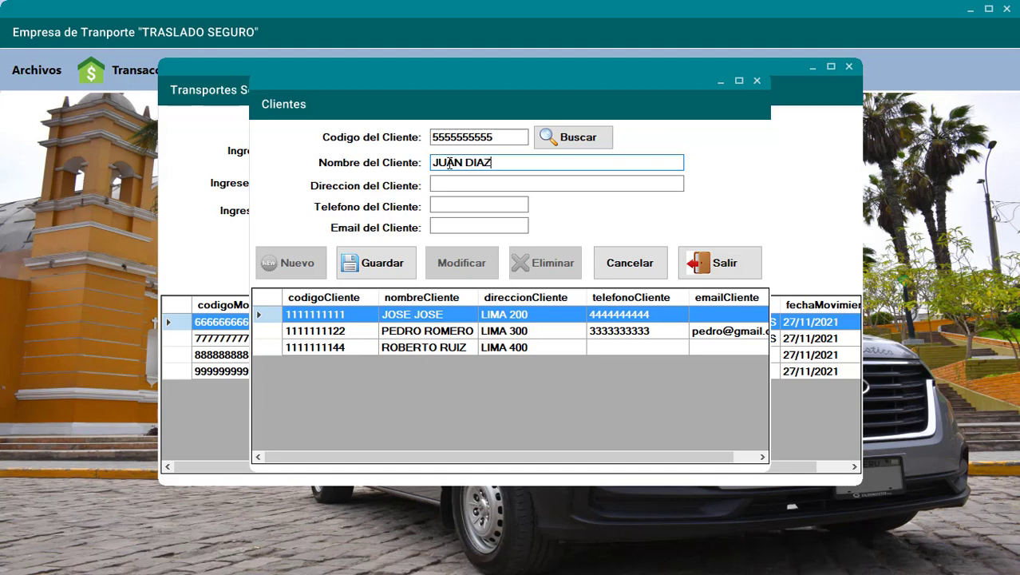
{"action": "left_click", "coordinate": [434, 185]}
{"action": "type", "text": "L"}
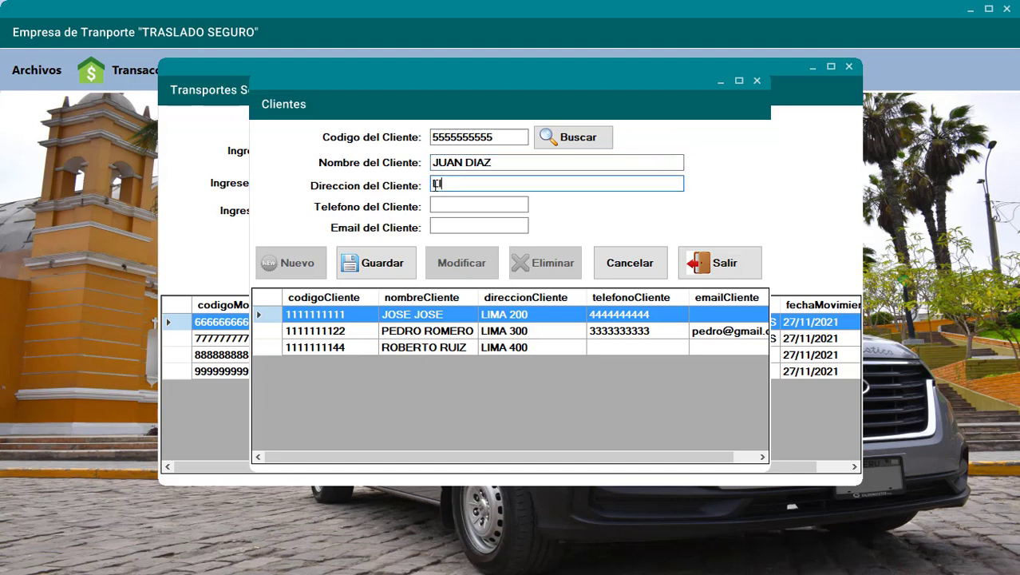
{"action": "type", "text": "IMA 500"}
{"action": "left_click", "coordinate": [370, 266]}
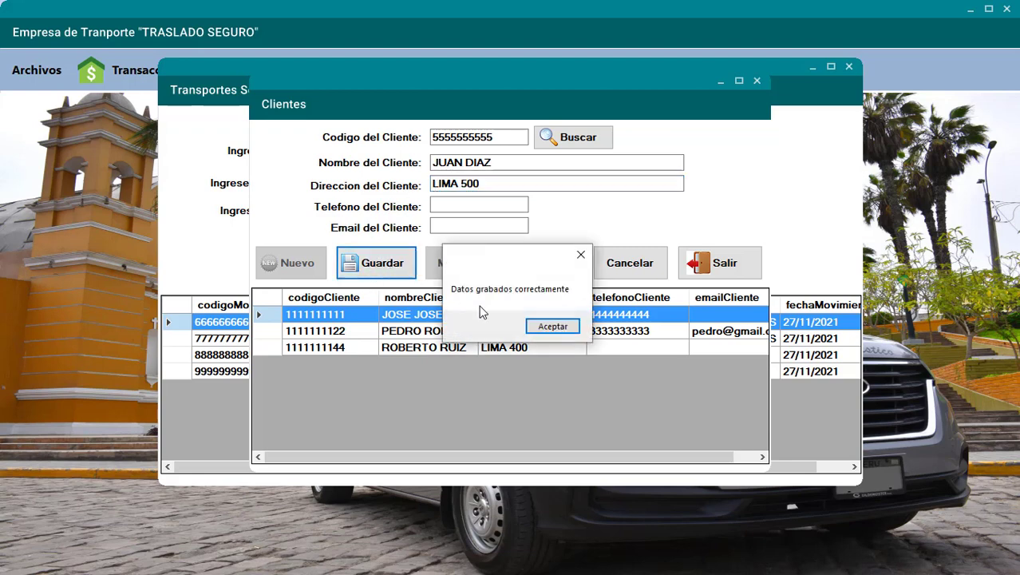
{"action": "left_click", "coordinate": [557, 328]}
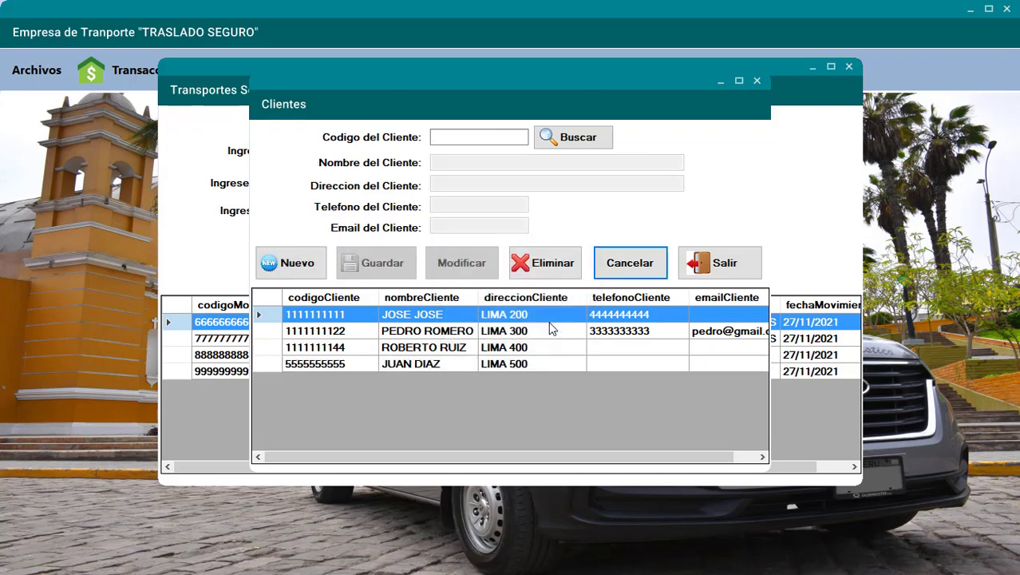
- Put the new client on the movement form via autocomplete, then close the form
{"action": "left_click", "coordinate": [715, 270]}
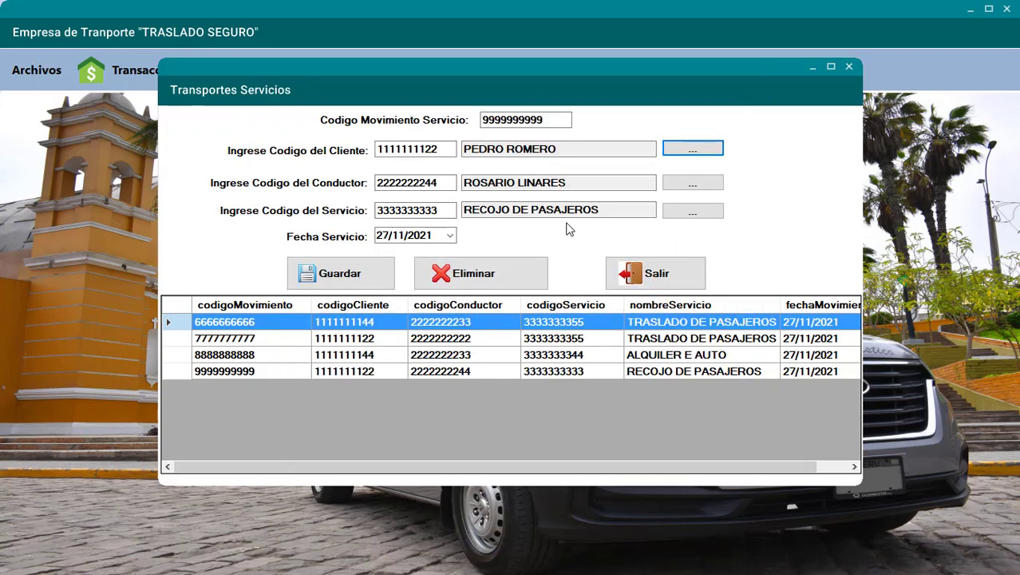
{"action": "left_click_drag", "start_coordinate": [444, 149], "coordinate": [334, 143]}
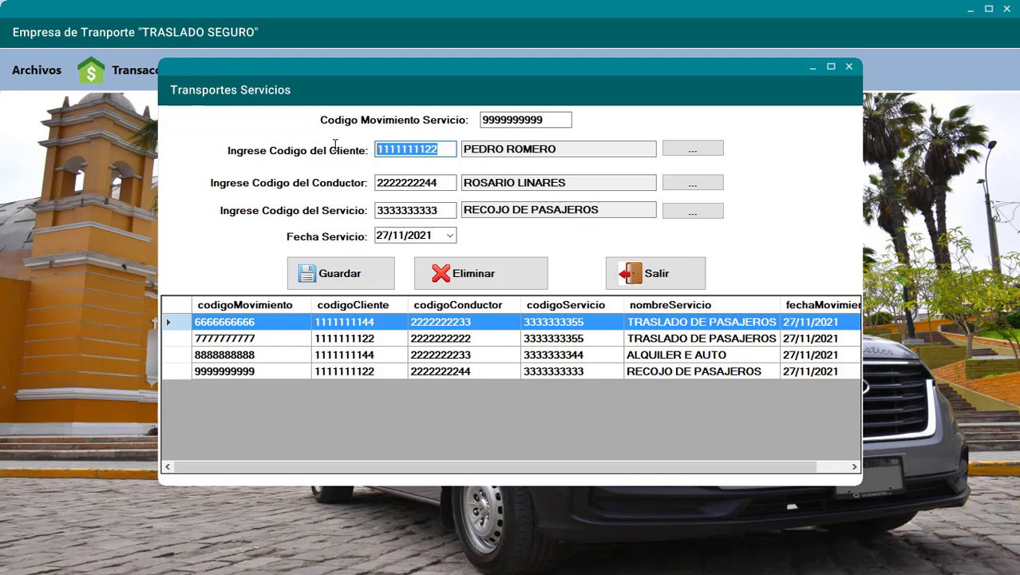
{"action": "type", "text": "5555555555"}
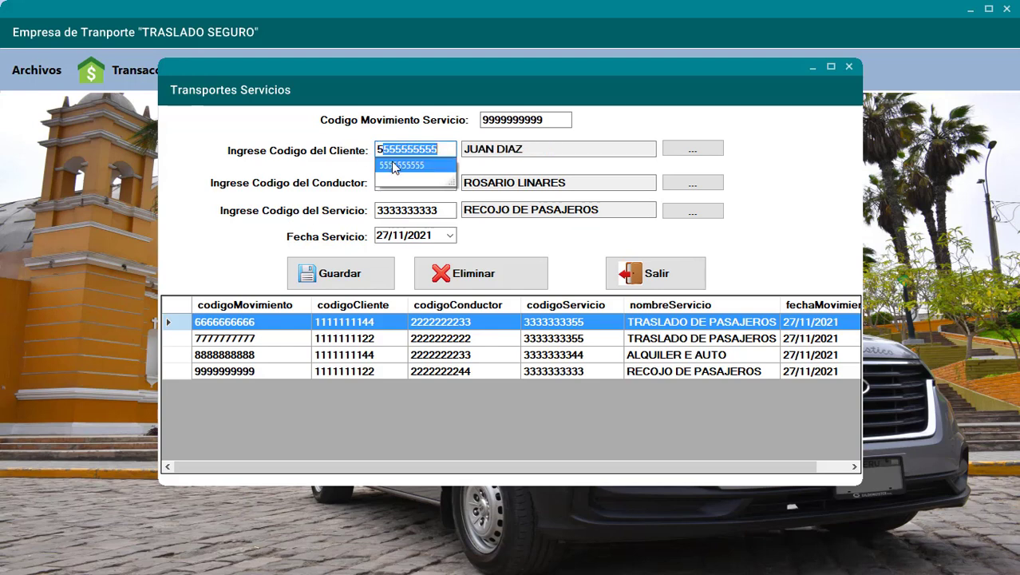
{"action": "left_click", "coordinate": [390, 164]}
{"action": "left_click", "coordinate": [655, 275]}
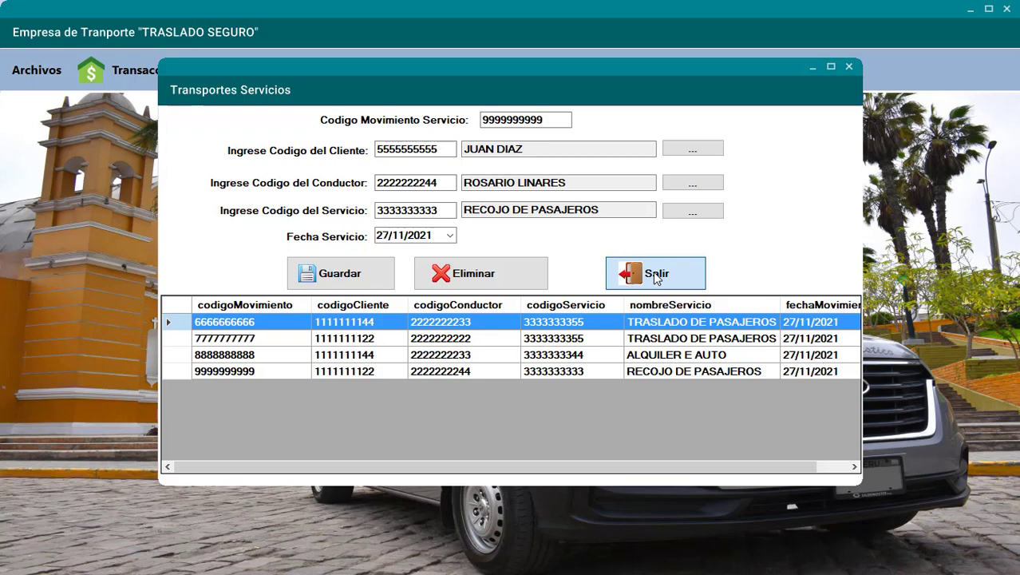
{"action": "left_click", "coordinate": [652, 271]}
- View the Servicios Realizados report of four transports, close it, and reopen Registro de Servicios
{"action": "left_click", "coordinate": [153, 79]}
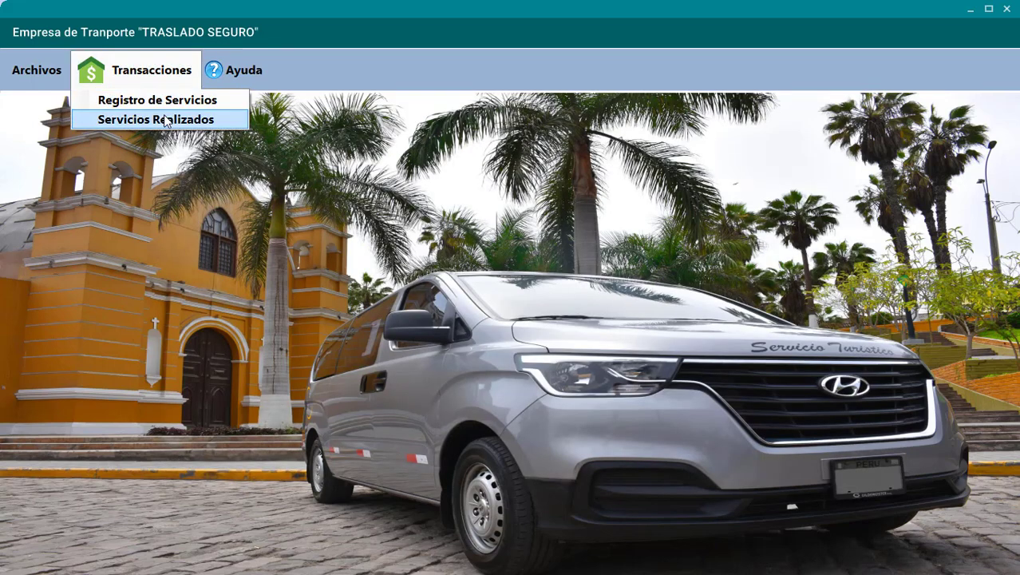
{"action": "left_click", "coordinate": [160, 119]}
{"action": "left_click", "coordinate": [356, 179]}
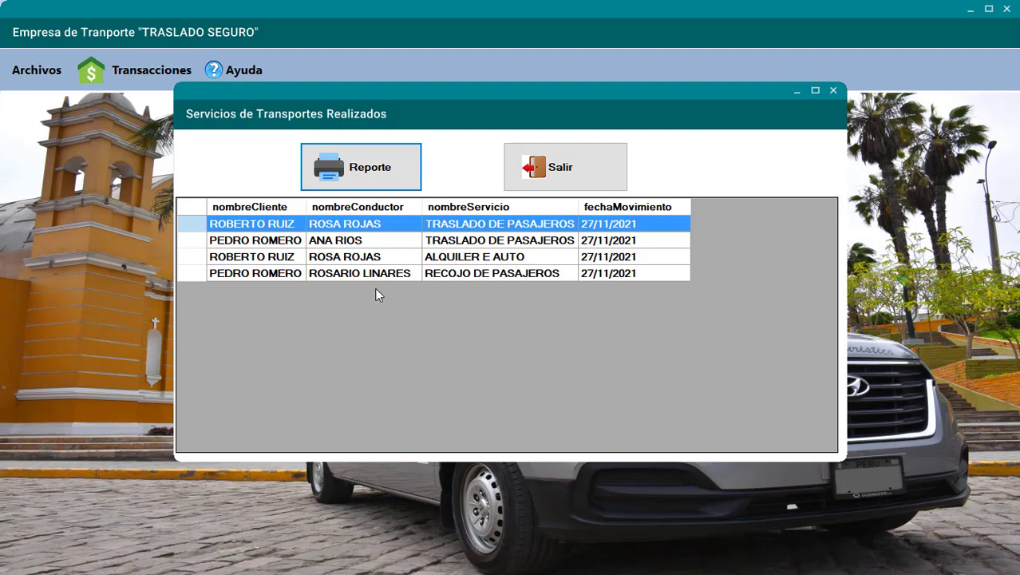
{"action": "left_click", "coordinate": [589, 177]}
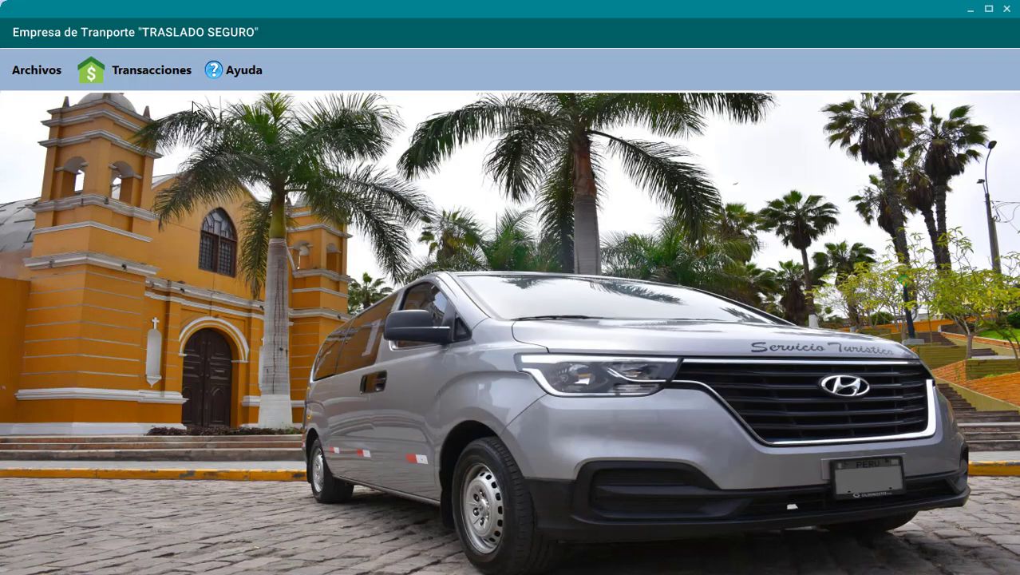
{"action": "left_click", "coordinate": [152, 72]}
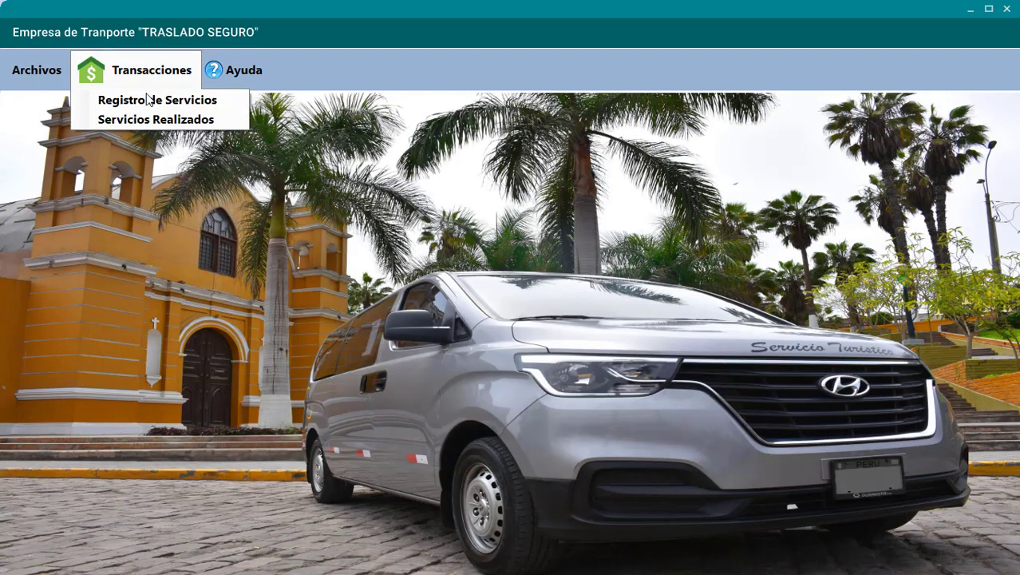
{"action": "left_click", "coordinate": [151, 101]}
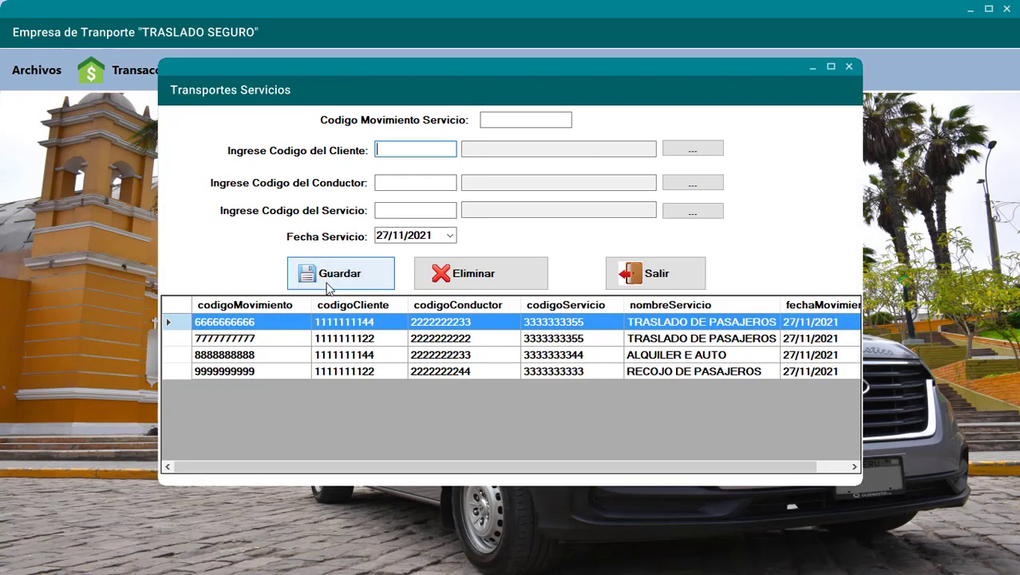
{"action": "left_click", "coordinate": [319, 338]}
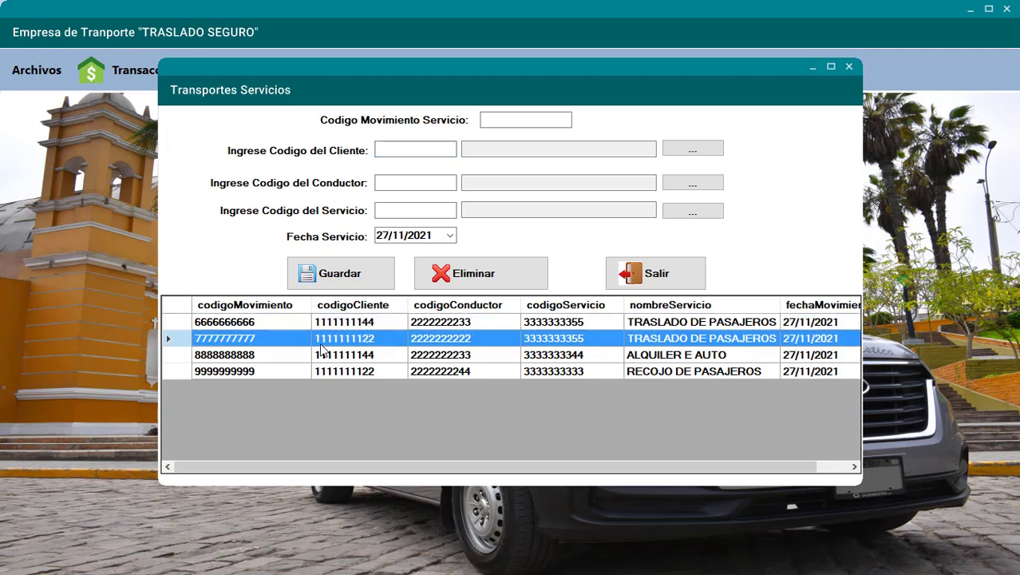
{"action": "left_click", "coordinate": [489, 273]}
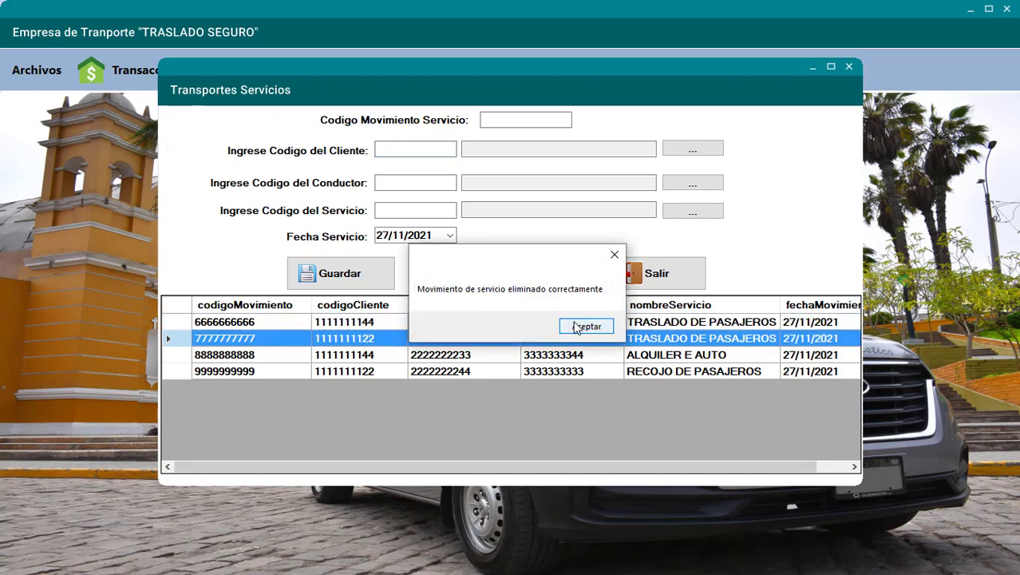
{"action": "left_click", "coordinate": [585, 327]}
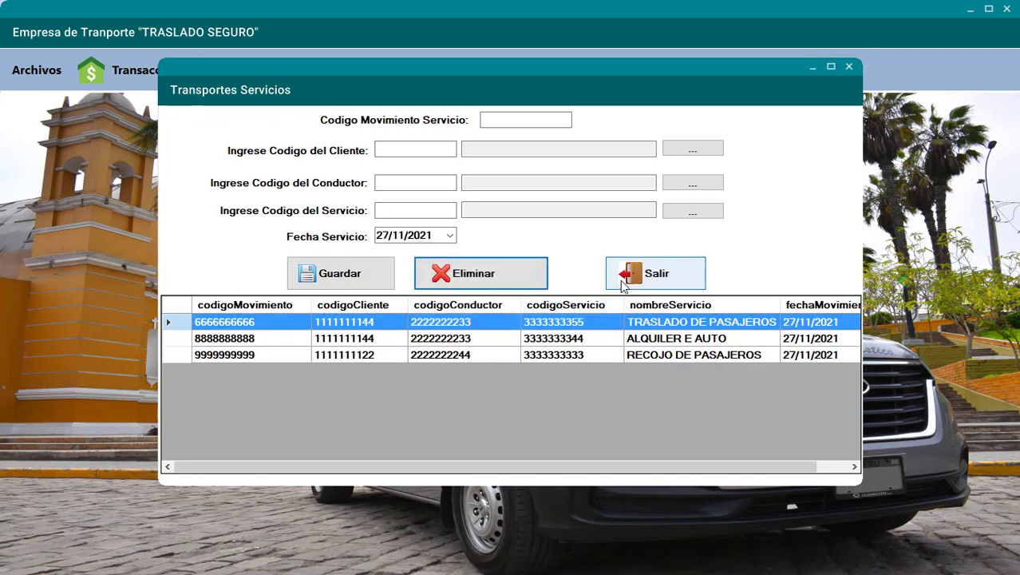
- Remove the second driver from the Conductores list and close it
{"action": "left_click", "coordinate": [671, 183]}
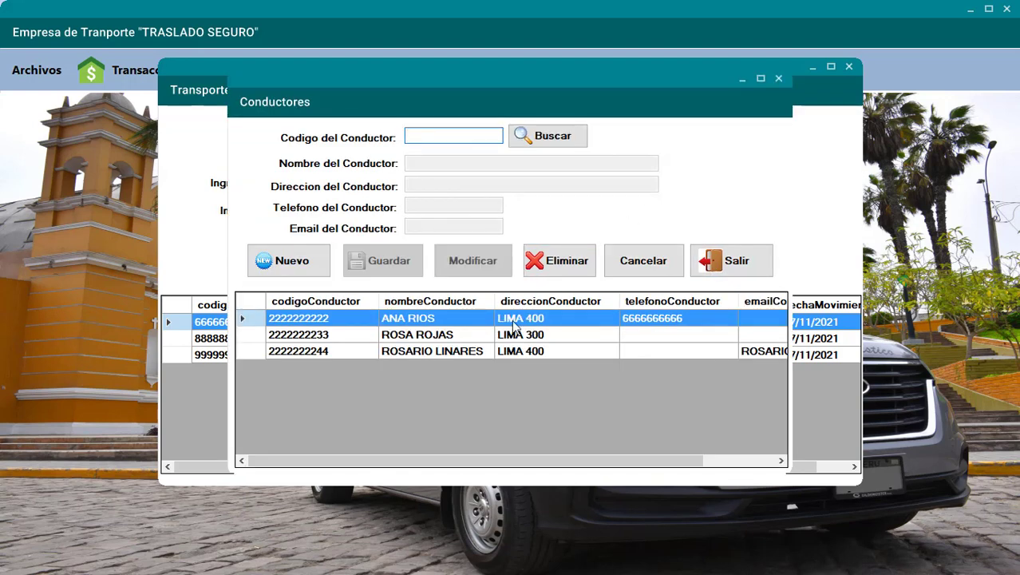
{"action": "left_click", "coordinate": [415, 336]}
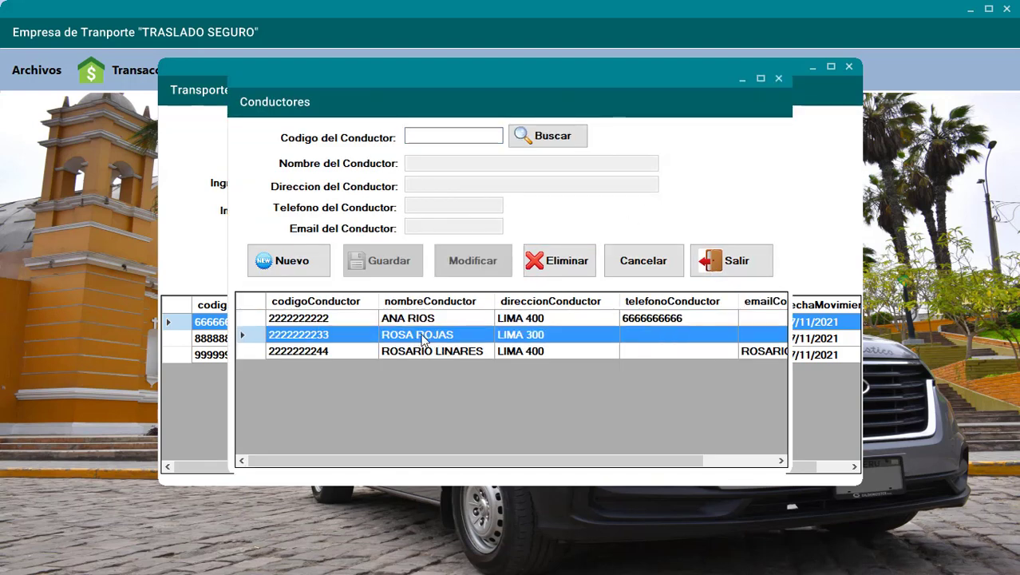
{"action": "left_click", "coordinate": [554, 273]}
{"action": "left_click", "coordinate": [515, 325]}
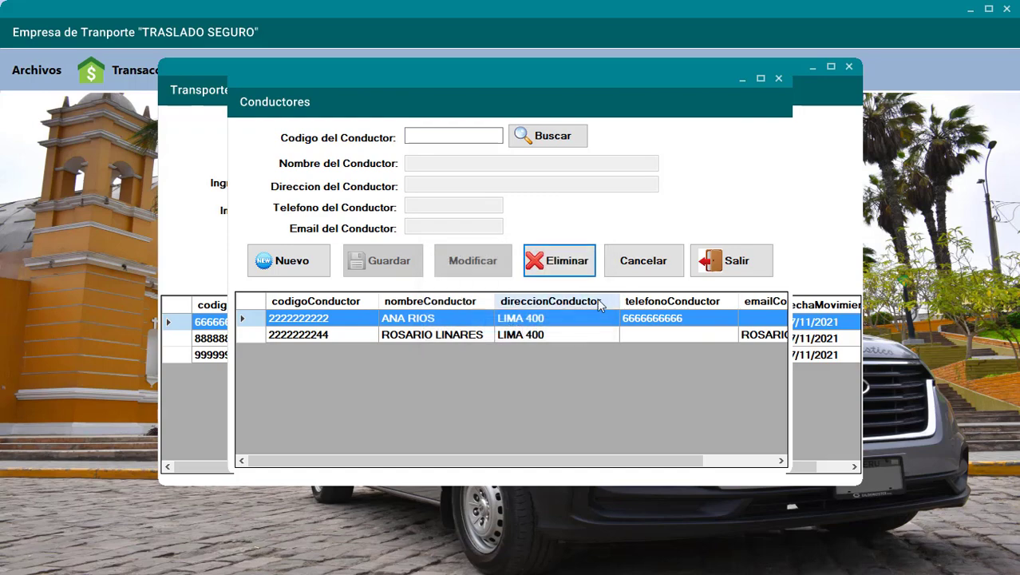
{"action": "left_click", "coordinate": [726, 269]}
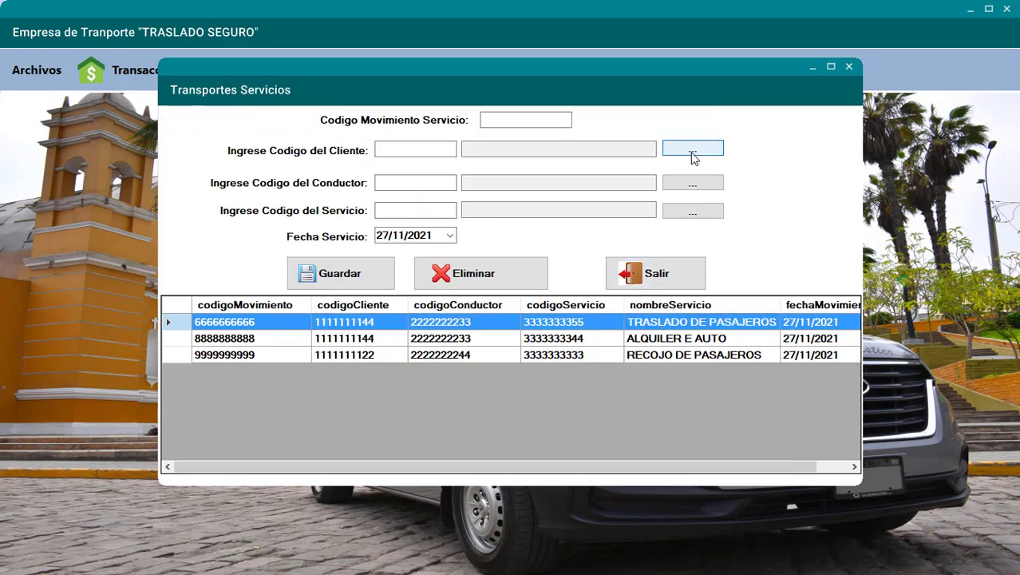
- Remove the second client from the Clientes list and close it
{"action": "left_click", "coordinate": [692, 152]}
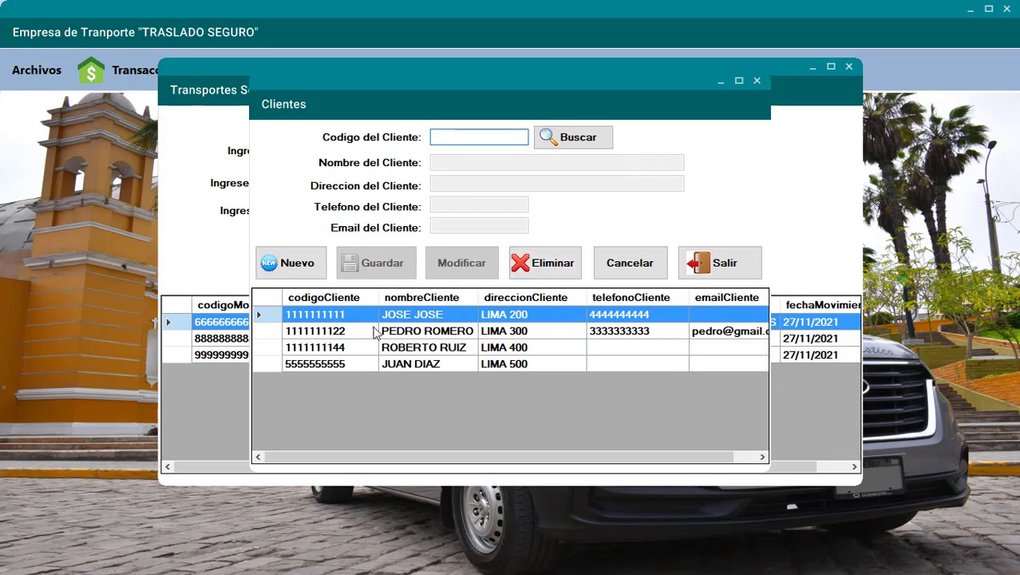
{"action": "left_click", "coordinate": [343, 334]}
{"action": "left_click", "coordinate": [536, 268]}
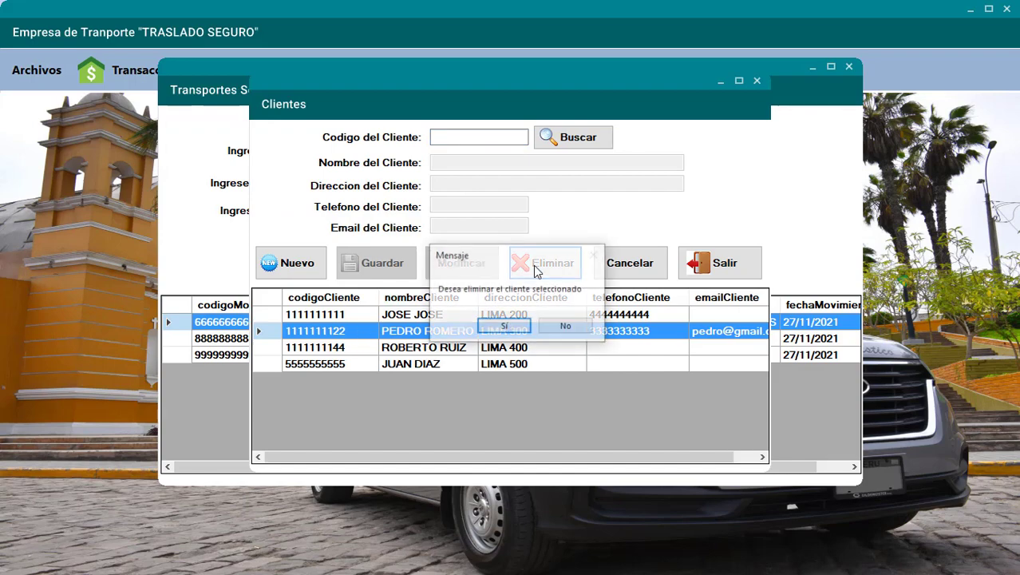
{"action": "left_click", "coordinate": [511, 325]}
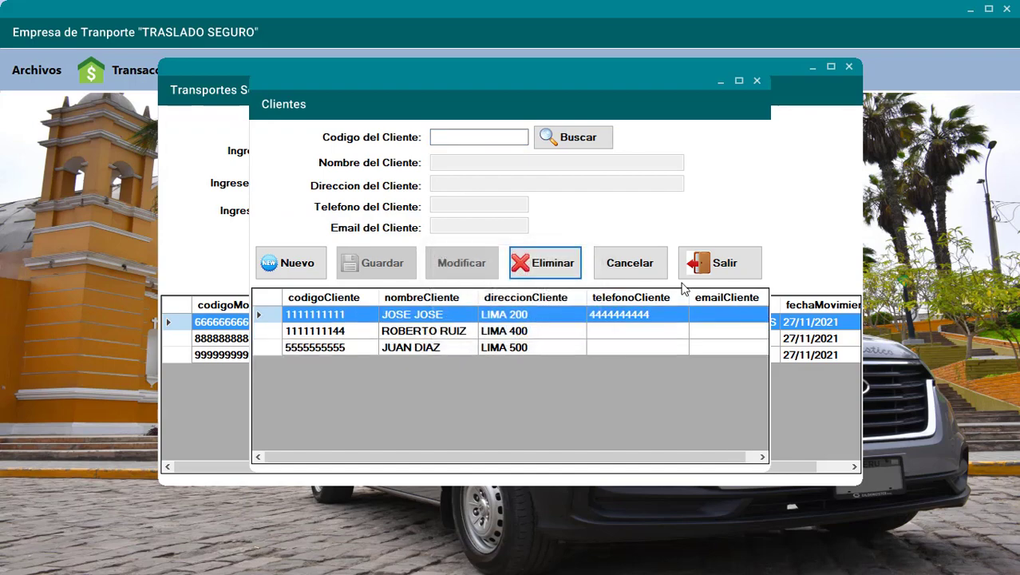
{"action": "left_click", "coordinate": [715, 274]}
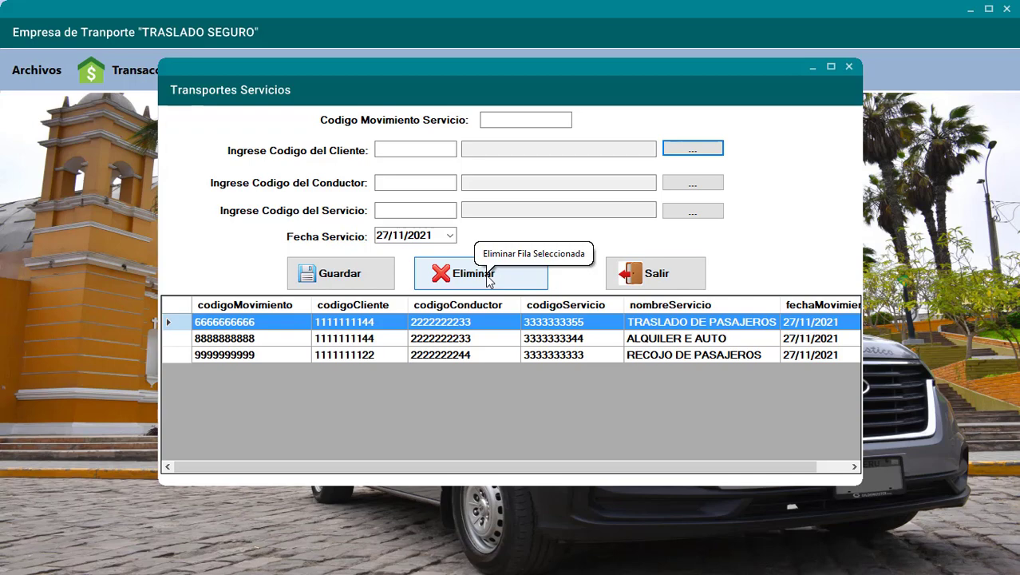
- Close the movement form, then view and close the Acerca de window
{"action": "left_click", "coordinate": [660, 275]}
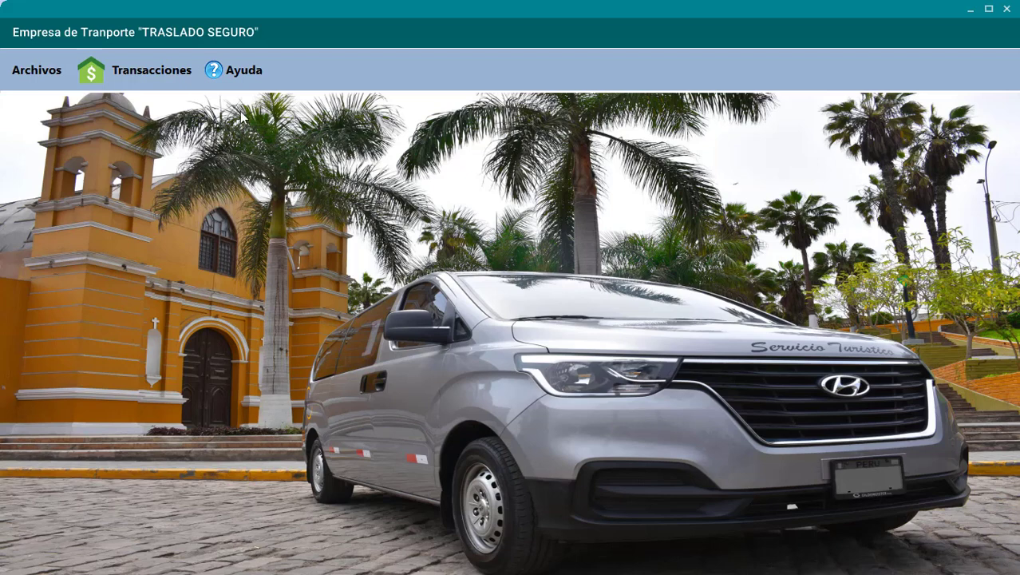
{"action": "left_click", "coordinate": [238, 71]}
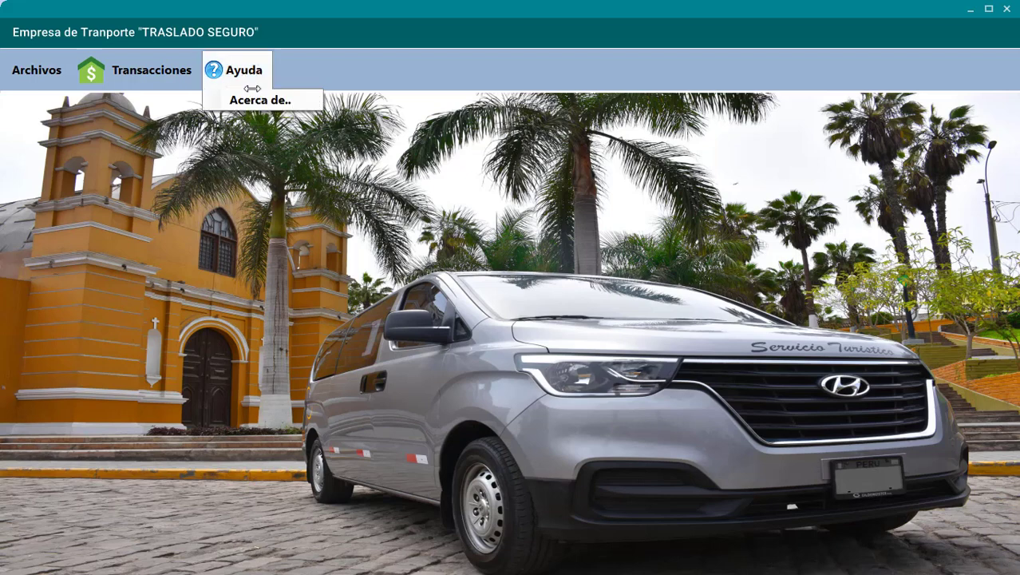
{"action": "left_click", "coordinate": [256, 104]}
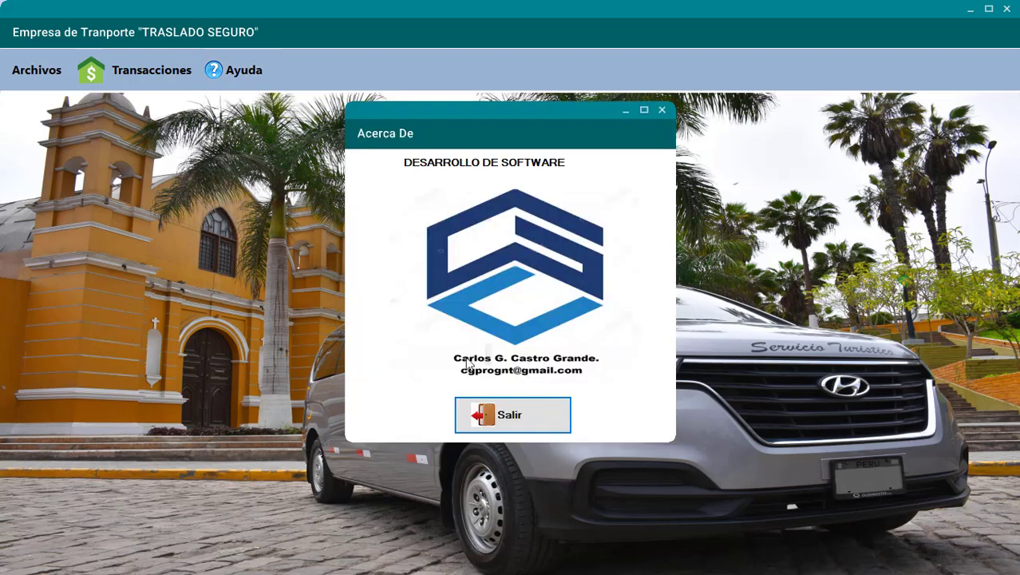
{"action": "left_click", "coordinate": [549, 414]}
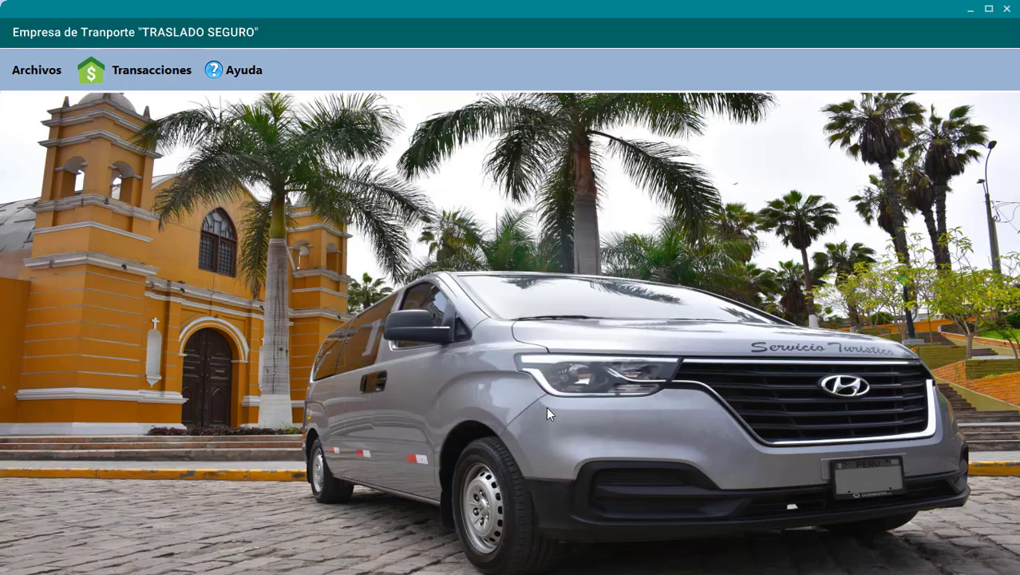